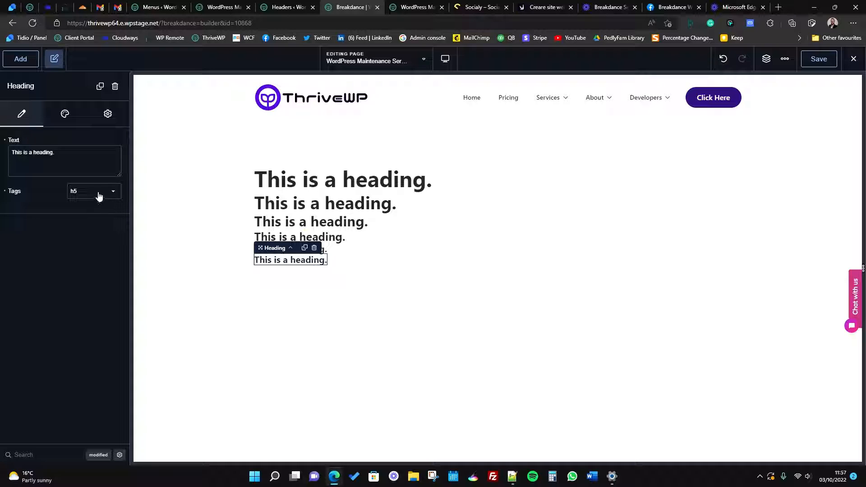
Step: Set the tag of the last heading in the section to h6
click(99, 196)
click(87, 284)
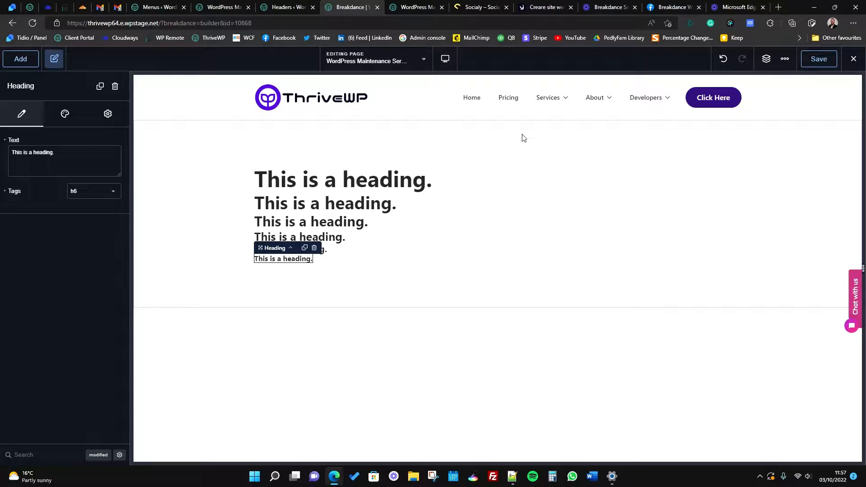
click(382, 151)
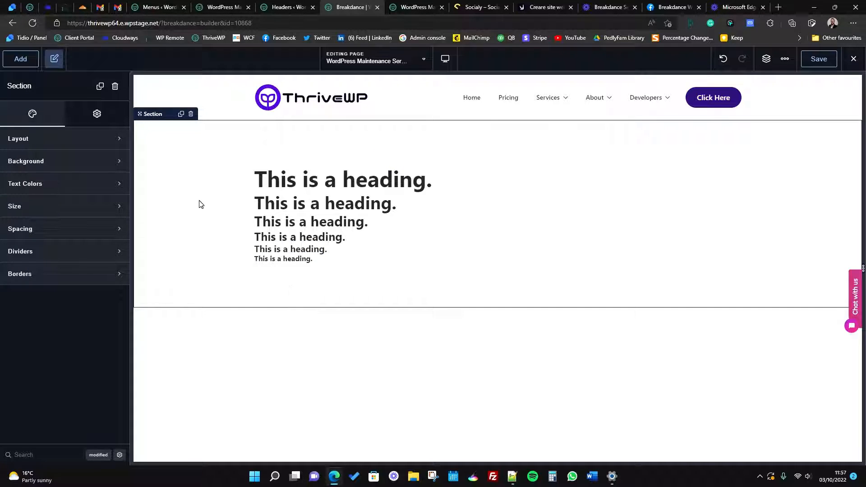
Step: Add a button below the headings and a basic text element directly above that button
click(20, 59)
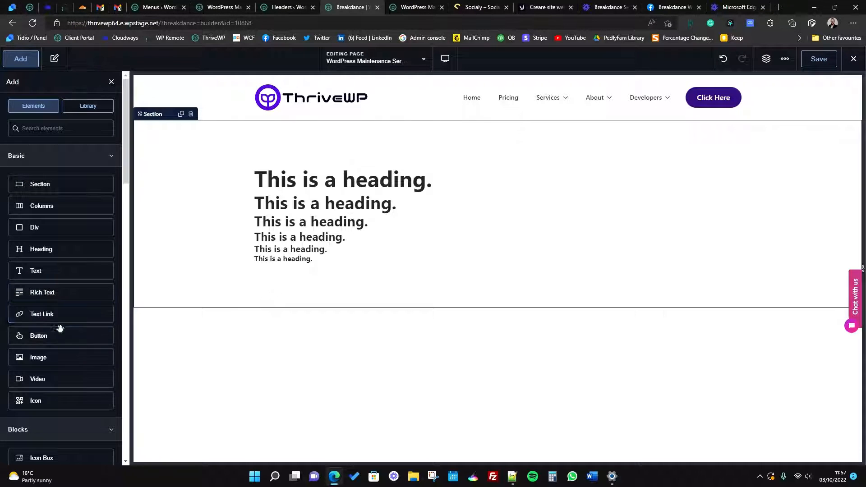
drag(60, 329, 334, 297)
click(21, 59)
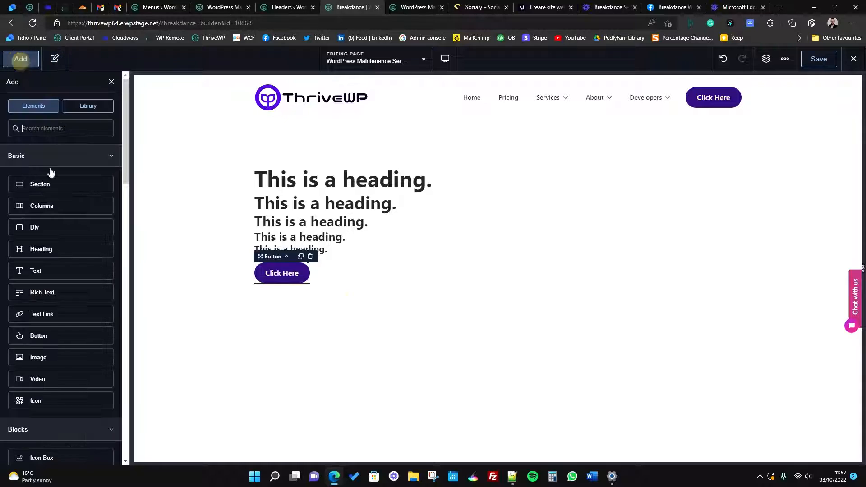
drag(53, 270, 289, 269)
Step: Add an image between the text element and the button, and an icon between the image and the button
click(20, 59)
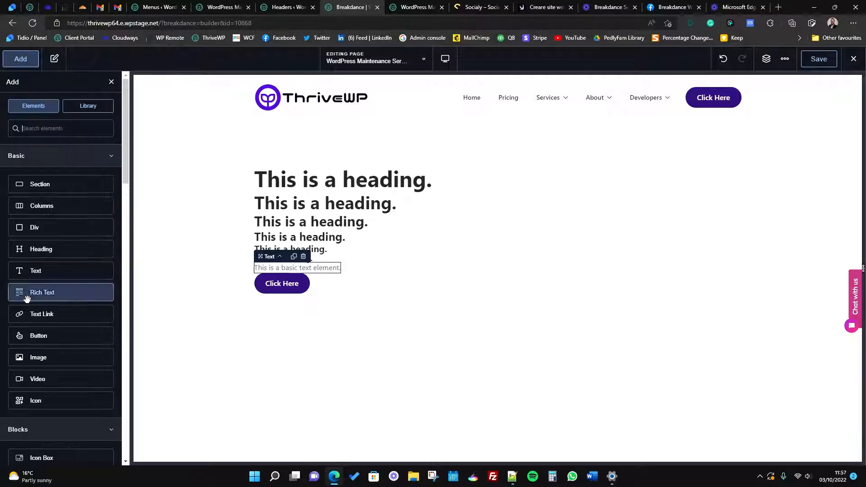
drag(62, 358, 299, 283)
click(21, 59)
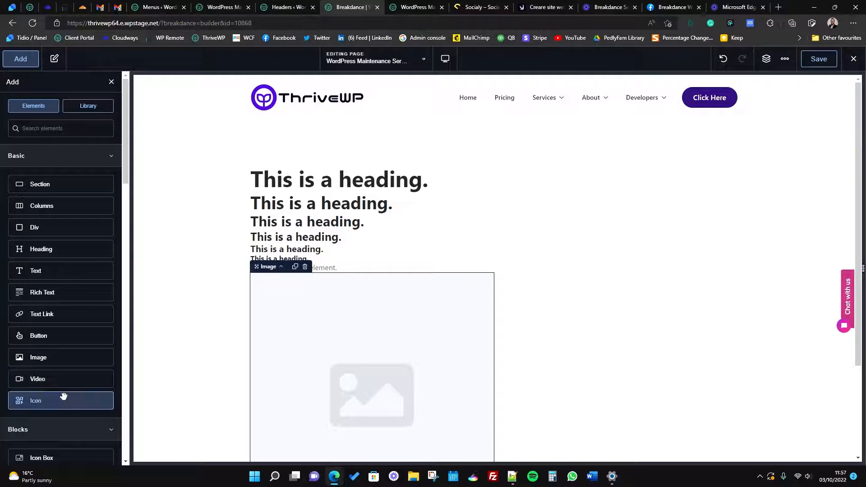
drag(63, 396, 328, 442)
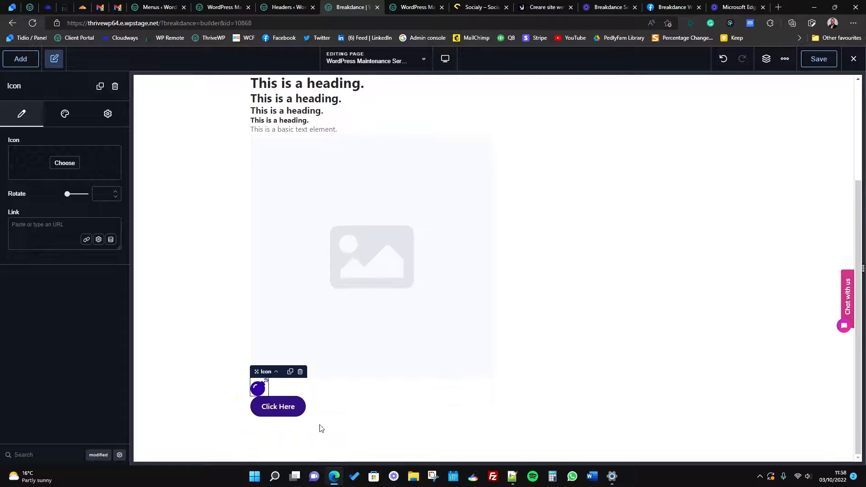
Step: Fill the placeholder image with Top-5-Reasons-Why-WordPress-Maintenance-is-Important.jpg from the media library
click(332, 300)
click(56, 172)
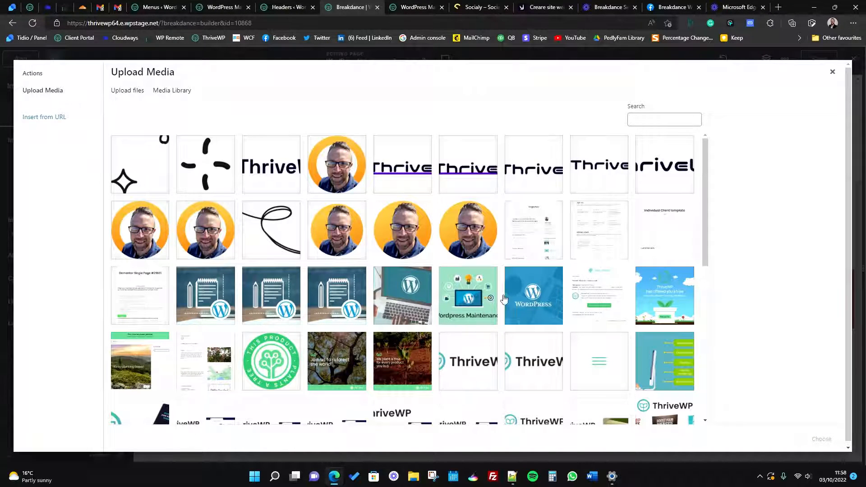
click(476, 304)
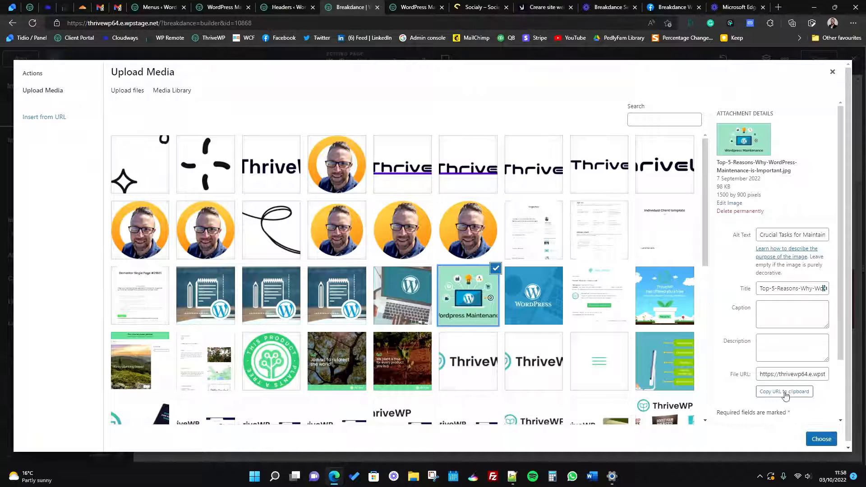
click(821, 440)
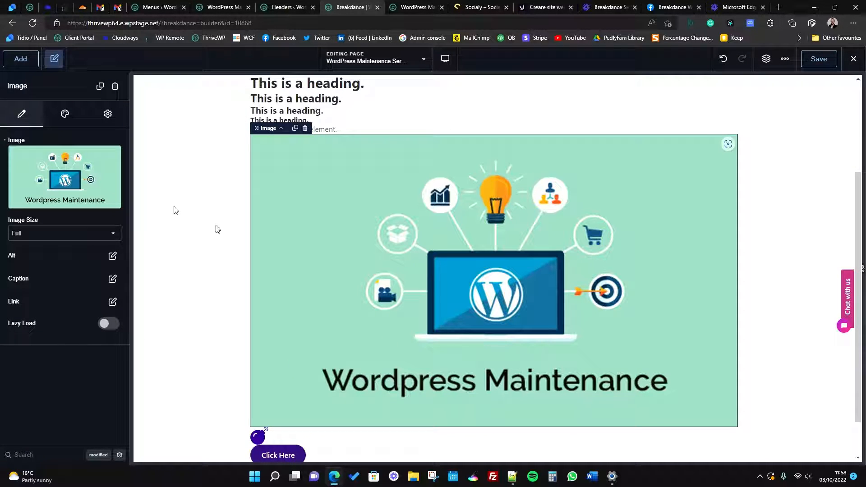
Step: Set the WordPress Maintenance image's width in percent, trying 50 before settling on 25
click(65, 113)
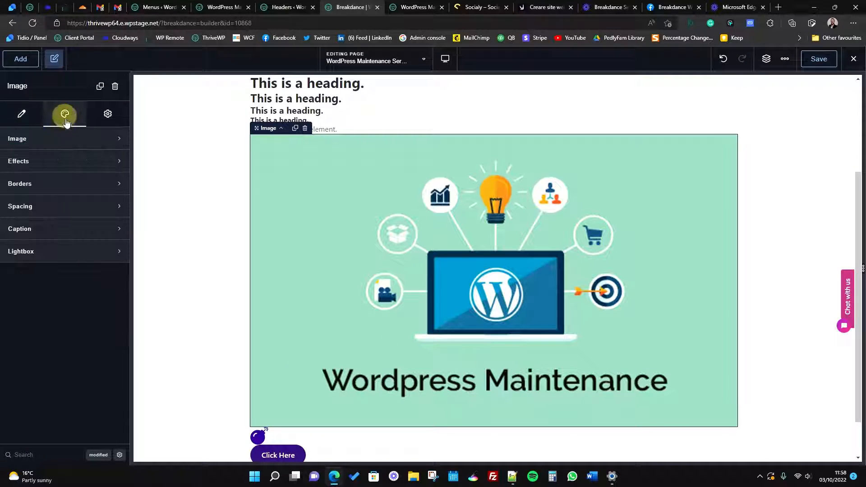
click(94, 140)
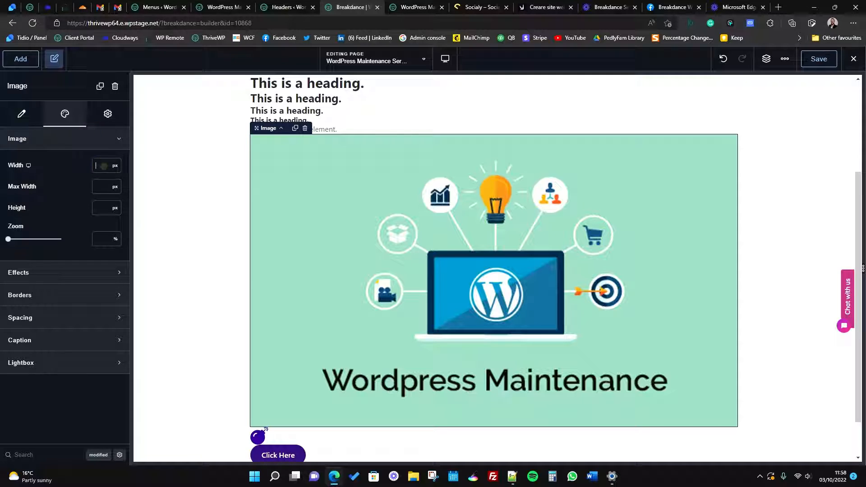
click(115, 166)
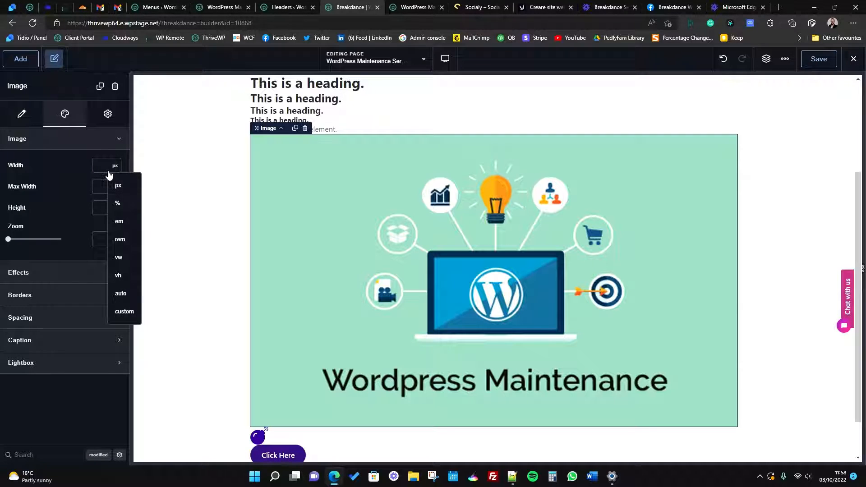
click(119, 203)
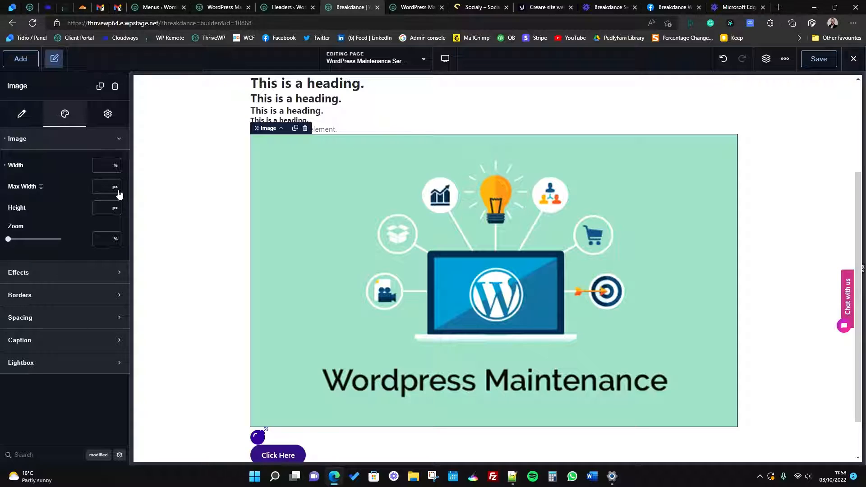
text(50)
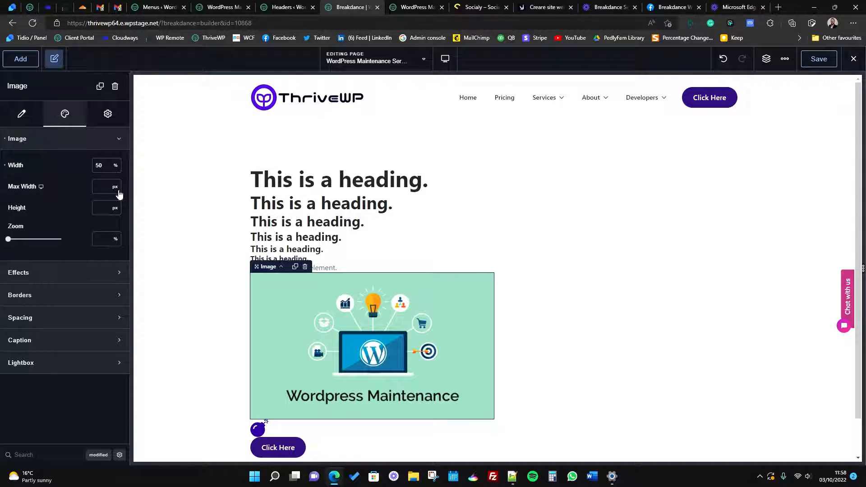
key(BackSpace)
key(BackSpace)
text(25)
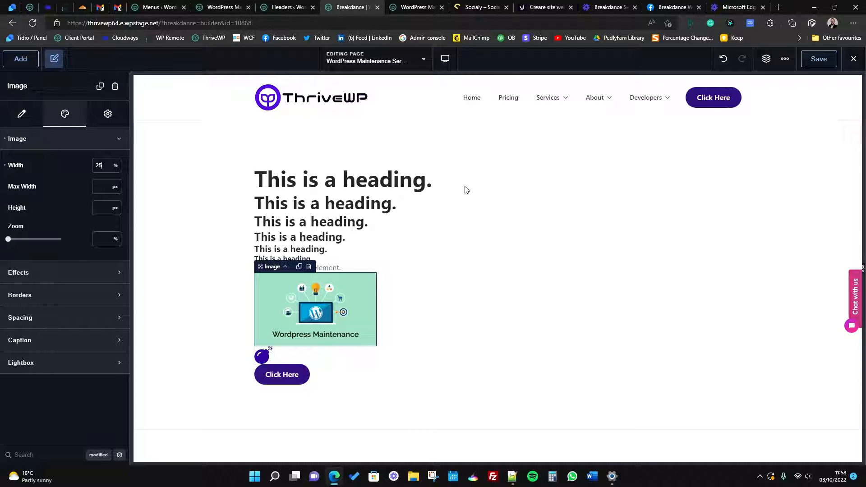
Step: Center the section's contents horizontally and vertically with a 20 px gap between the elements
click(509, 156)
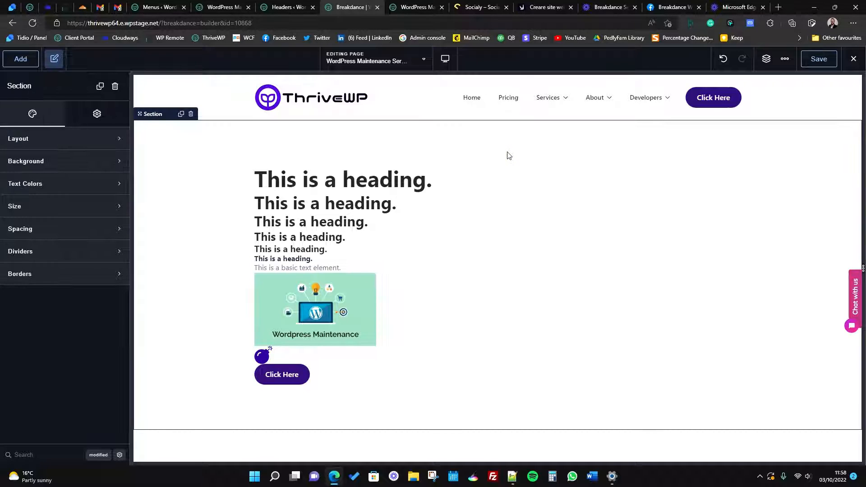
click(63, 140)
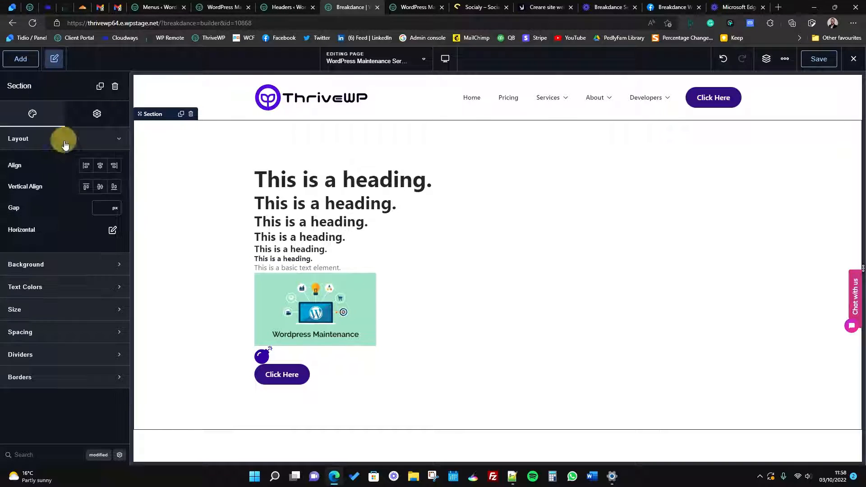
click(100, 166)
click(100, 187)
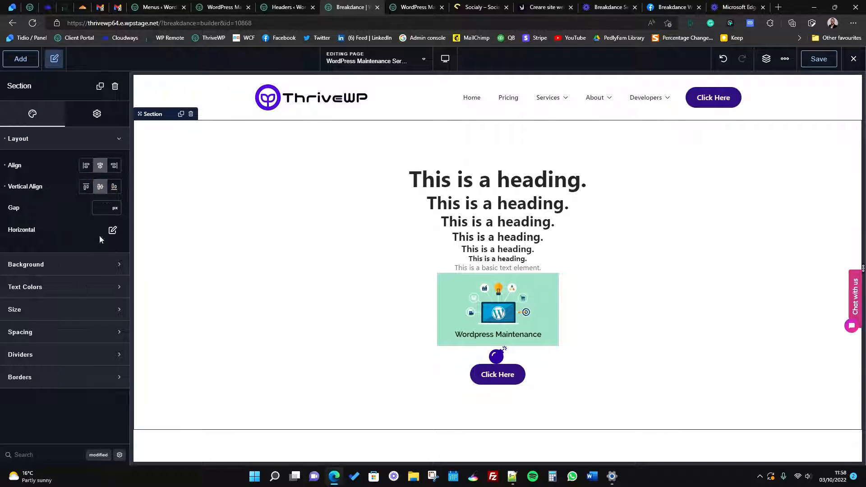
click(106, 207)
text(20)
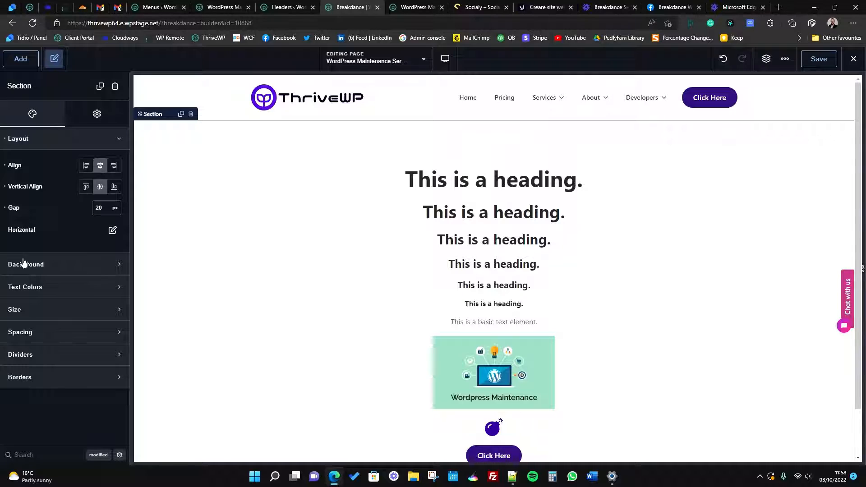
Step: Review the spaced-out section and save the page
scroll(394, 373, down, 1)
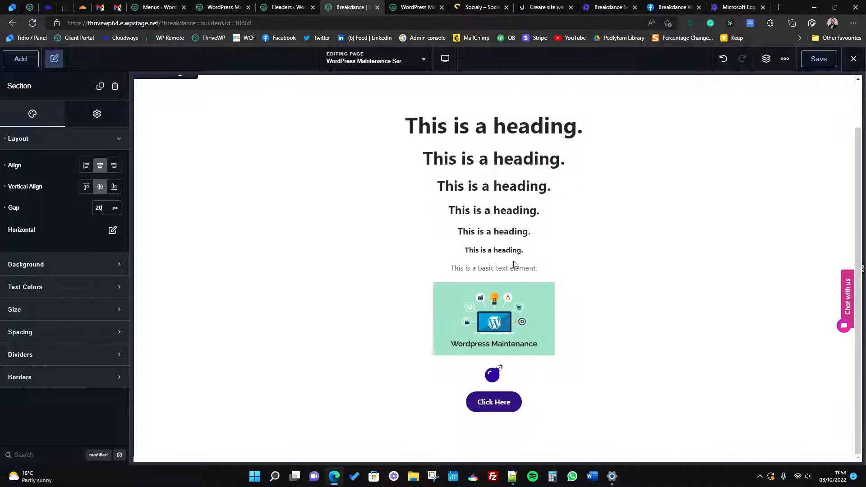
scroll(647, 286, up, 1)
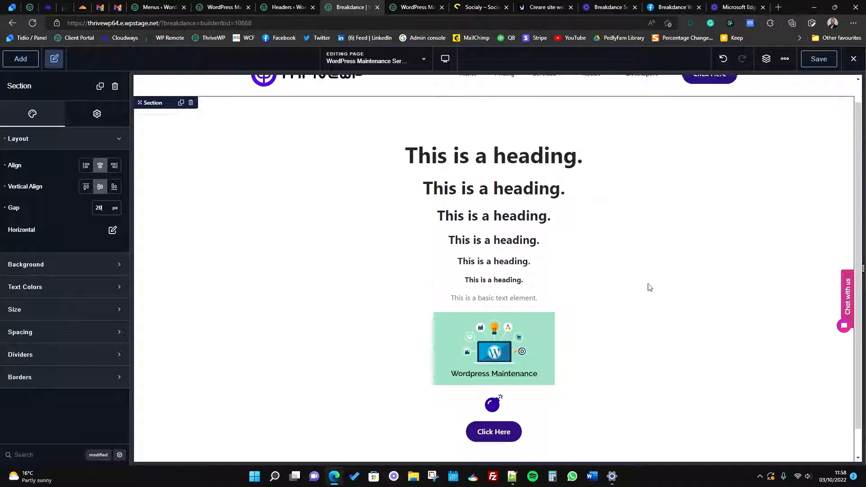
key(ctrl+s)
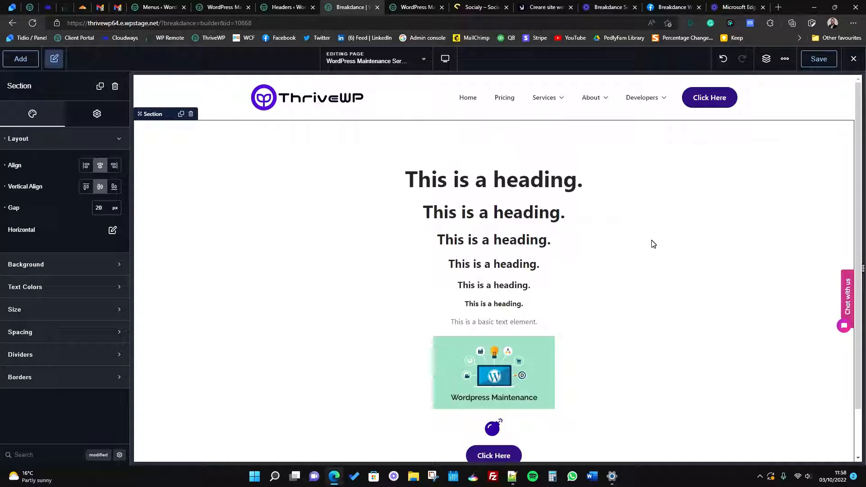
Step: Show the typography design settings of the h1 heading
click(784, 59)
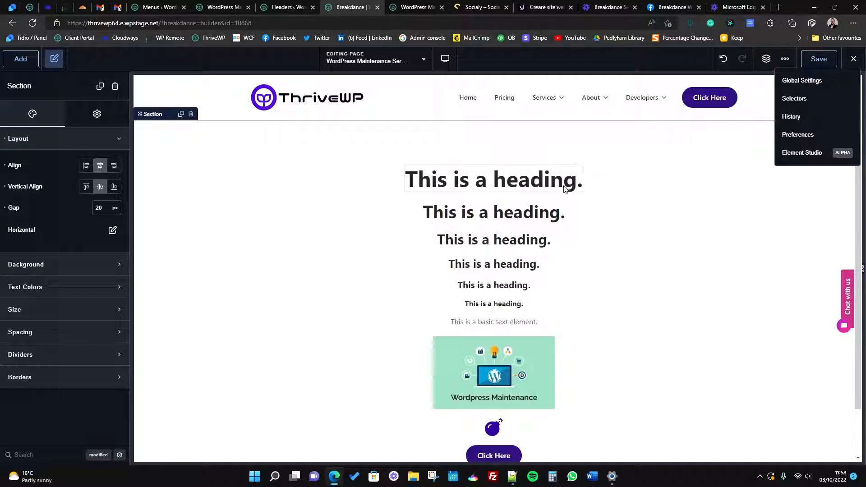
click(520, 188)
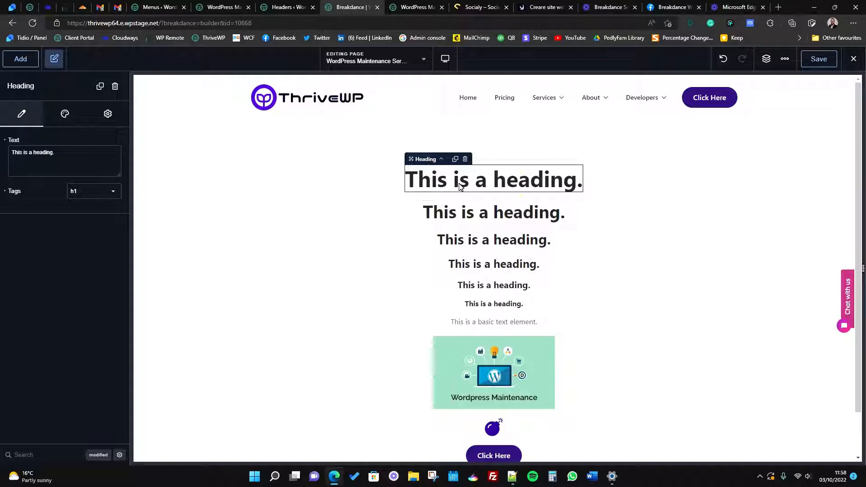
click(66, 118)
click(58, 138)
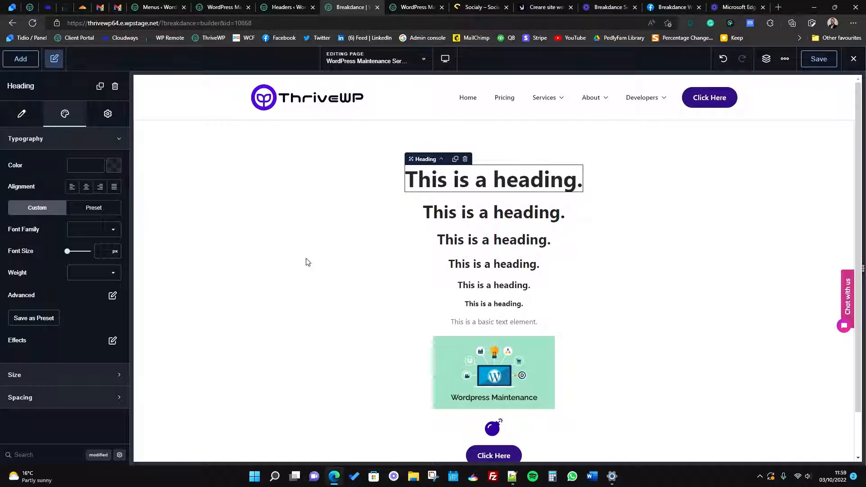
Step: Open the builder's Global Settings to reach the site-wide style categories
click(785, 63)
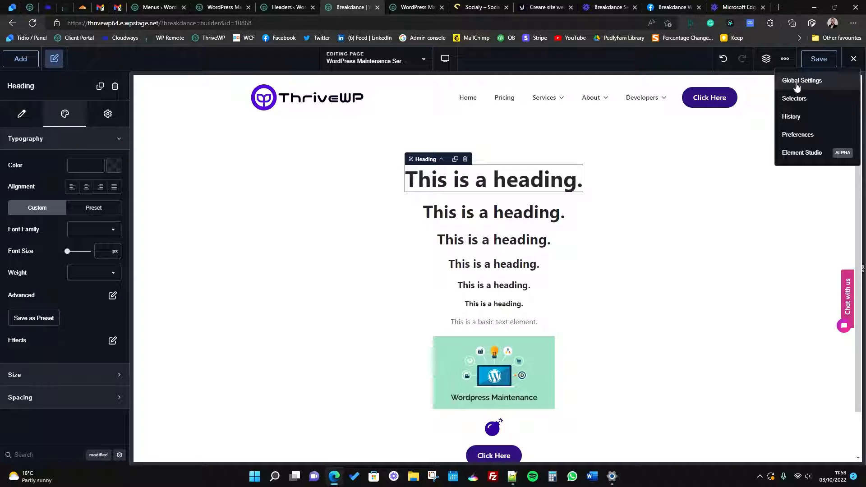
click(797, 86)
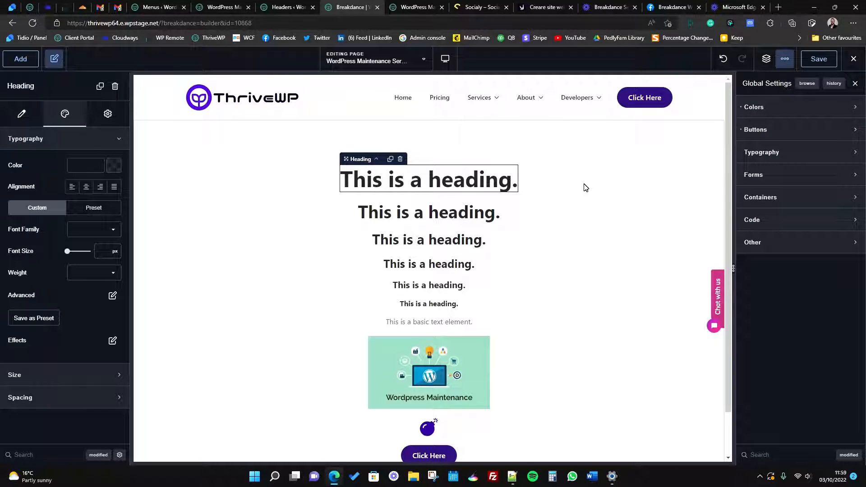
click(772, 113)
click(772, 112)
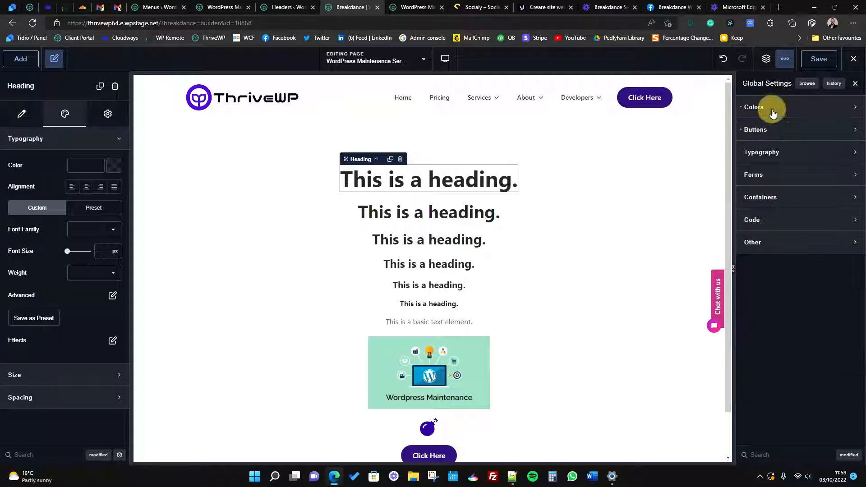
click(784, 59)
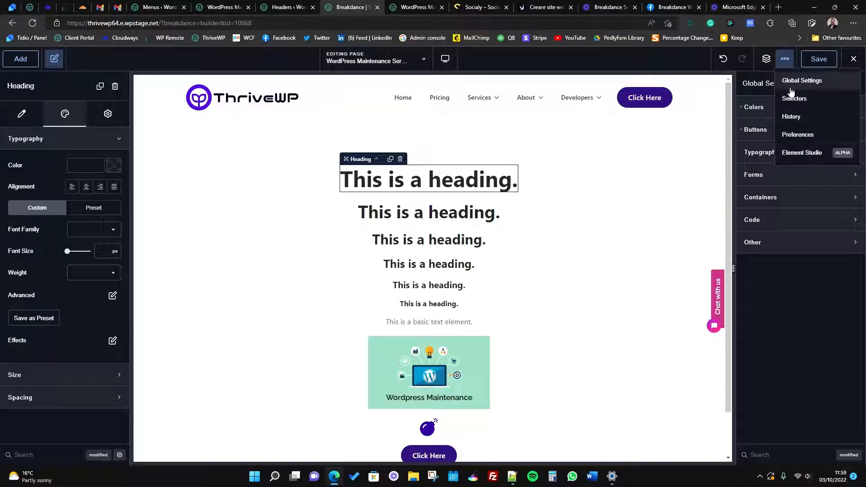
click(819, 83)
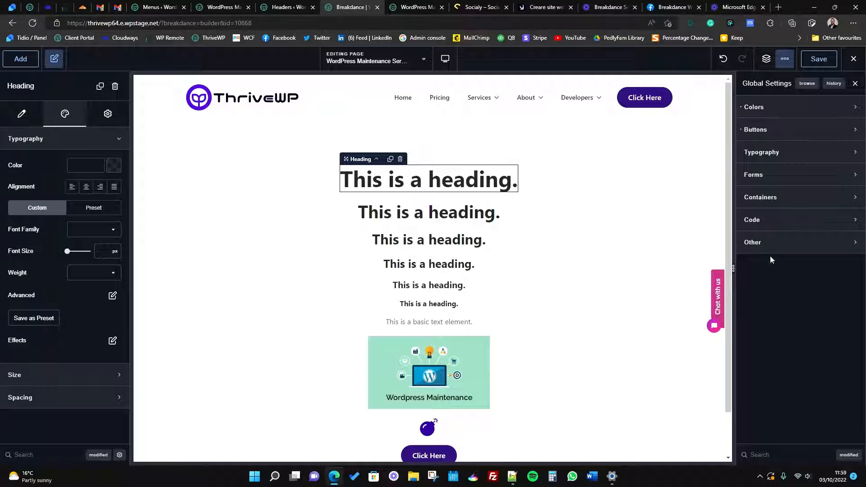
Step: Examine the global colors and the custom color palette
click(765, 112)
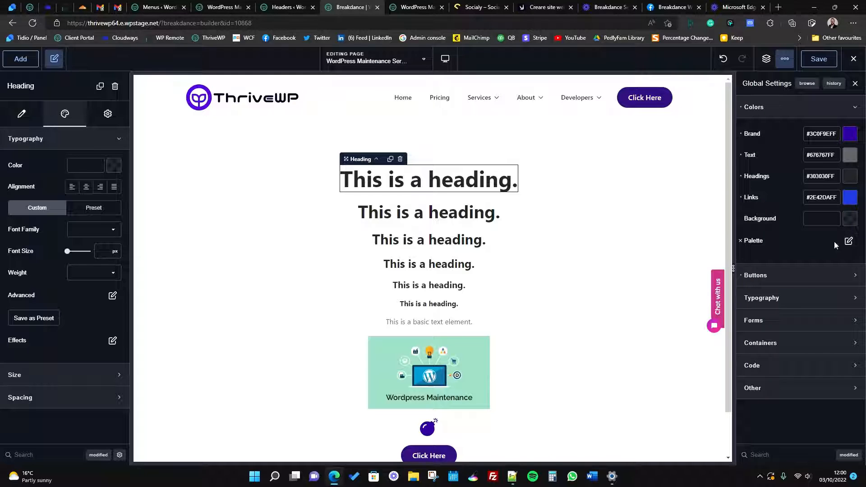
click(848, 243)
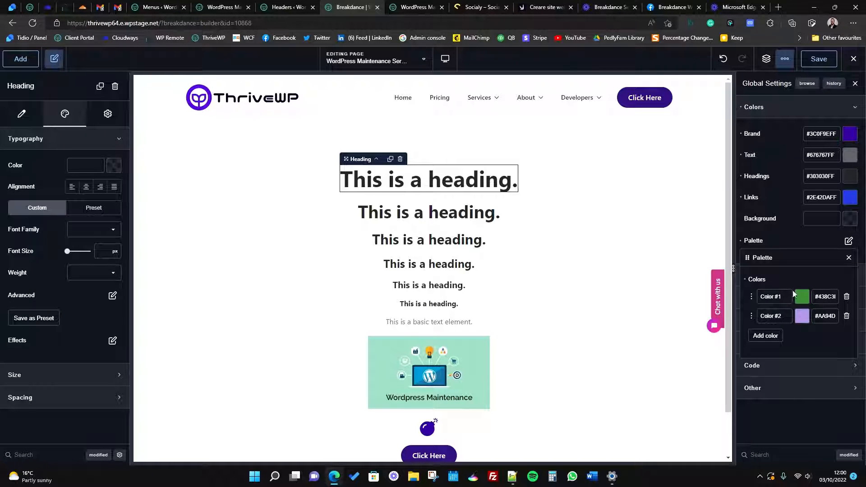
click(848, 257)
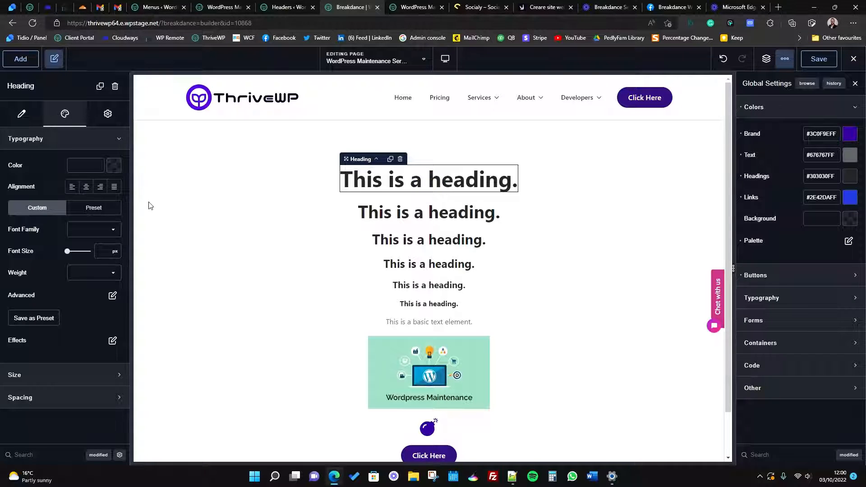
Step: Compare the colour swatches offered for the h1 heading's text colour with the custom colours in the global palette
click(23, 115)
click(61, 116)
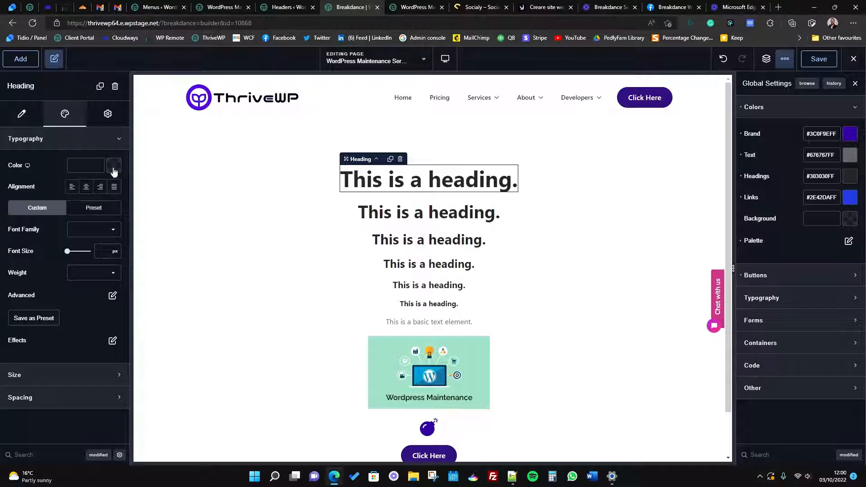
click(114, 173)
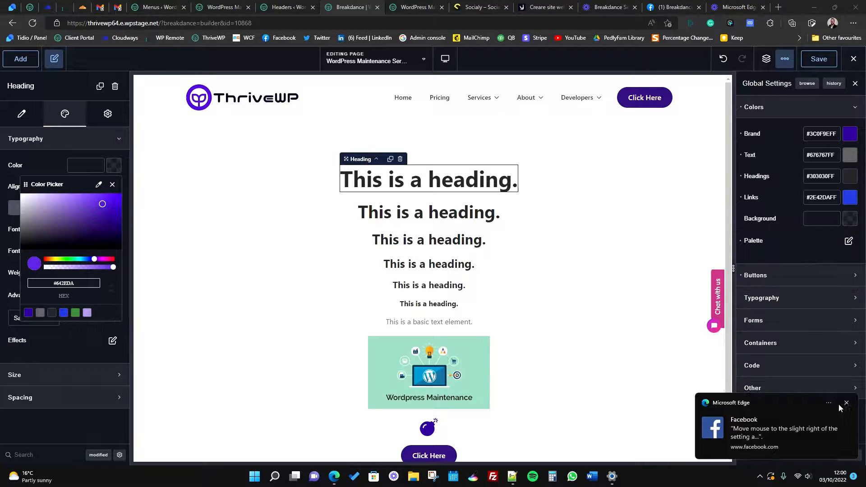
click(845, 403)
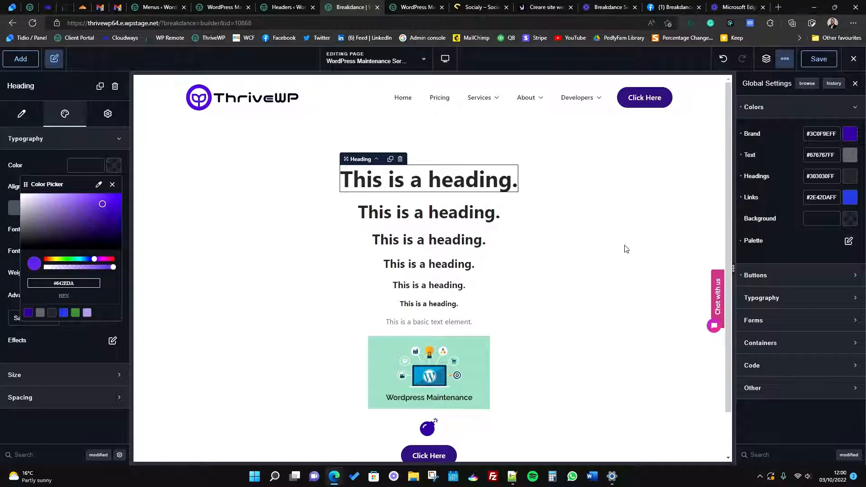
click(848, 242)
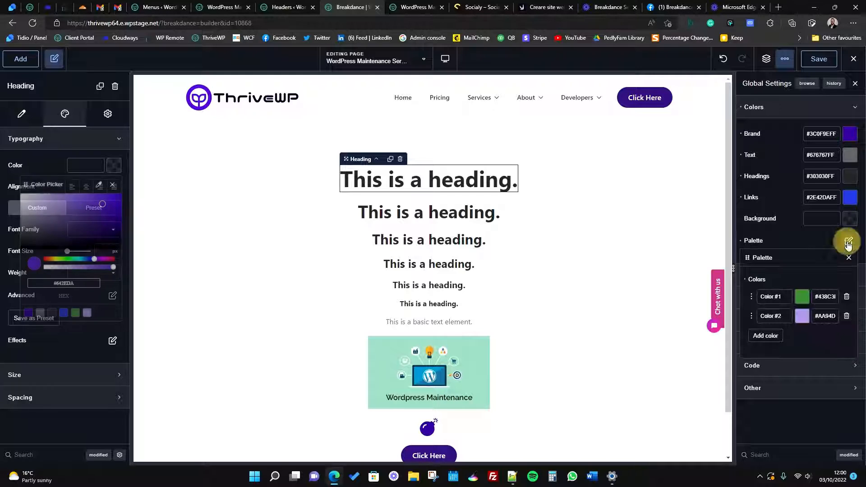
click(800, 238)
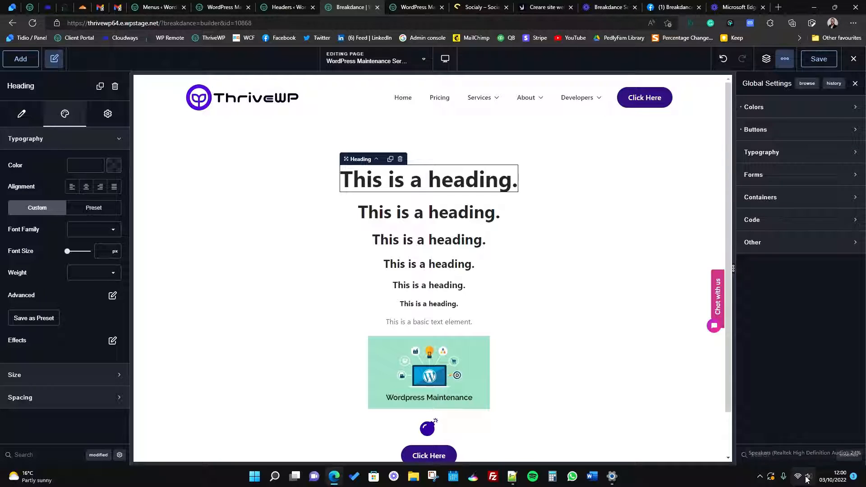
Step: Silence Windows notifications by setting Focus assist to Alarms only
click(824, 479)
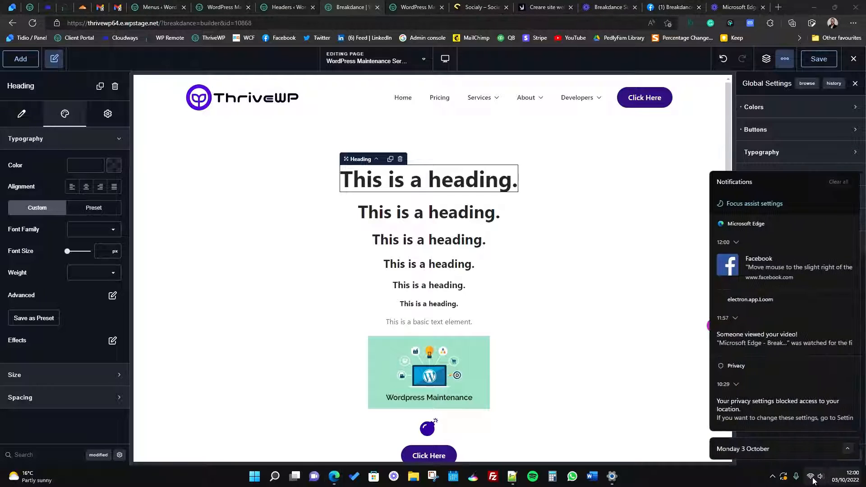
click(811, 477)
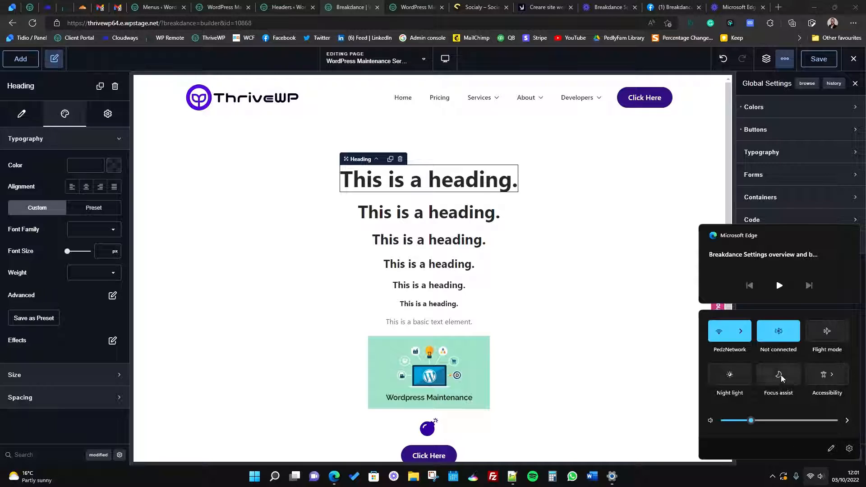
click(780, 374)
click(786, 376)
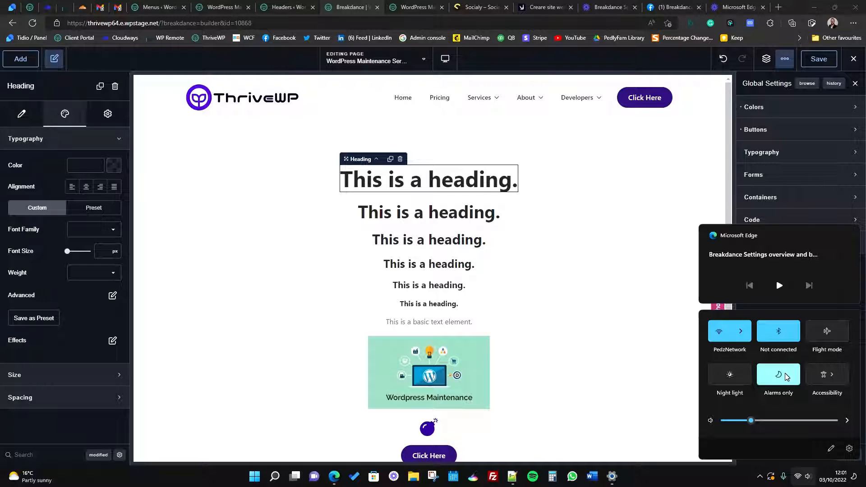
click(634, 390)
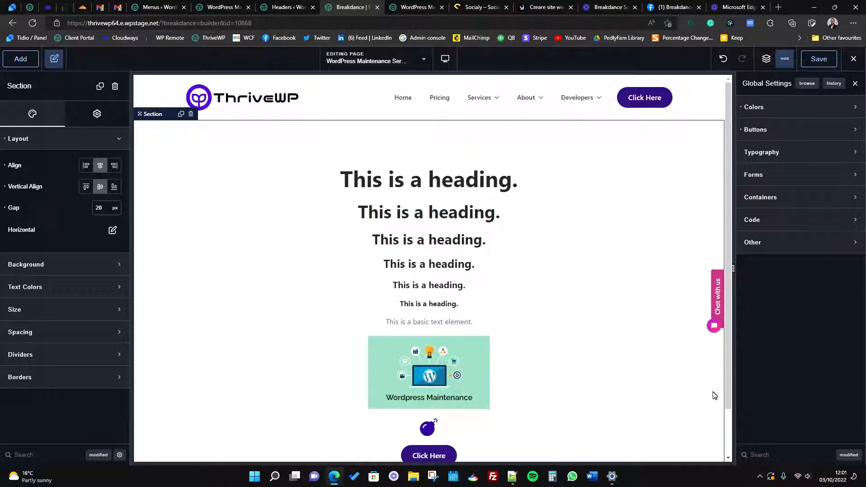
Step: Show the global button presets alongside the design style options of the Click Here button below the bomb icon
click(805, 131)
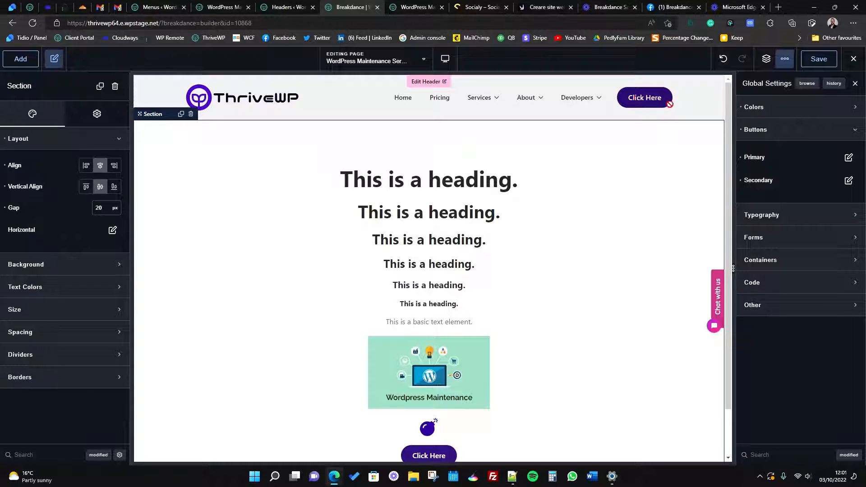
scroll(607, 201, down, 1)
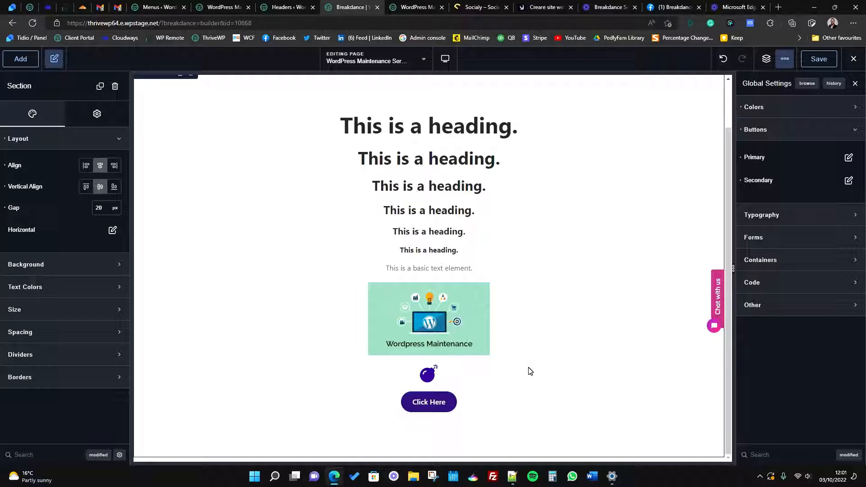
click(420, 405)
click(64, 113)
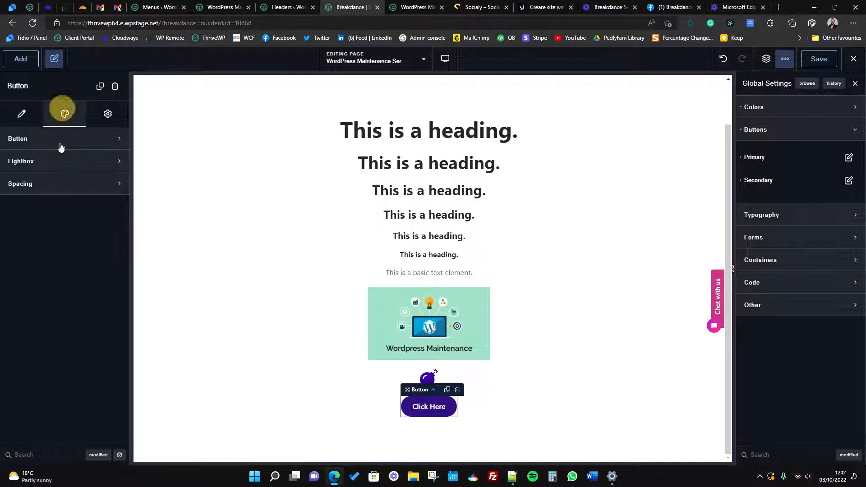
click(108, 115)
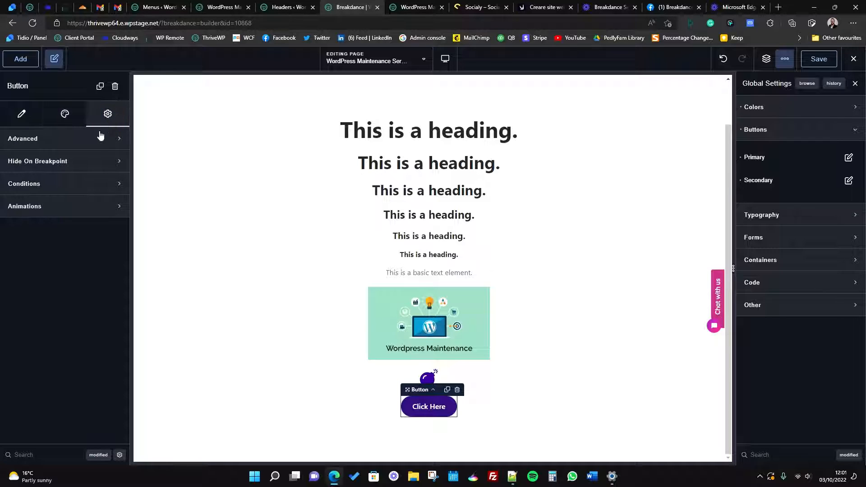
click(96, 139)
click(64, 114)
click(68, 140)
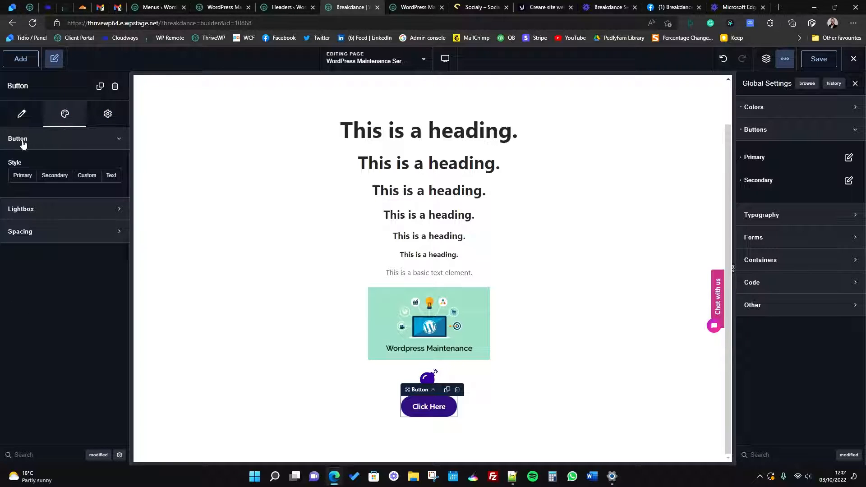
Step: Try the Primary, Secondary, Custom and Text styles on the Click Here button and return it to Primary
click(22, 179)
click(48, 177)
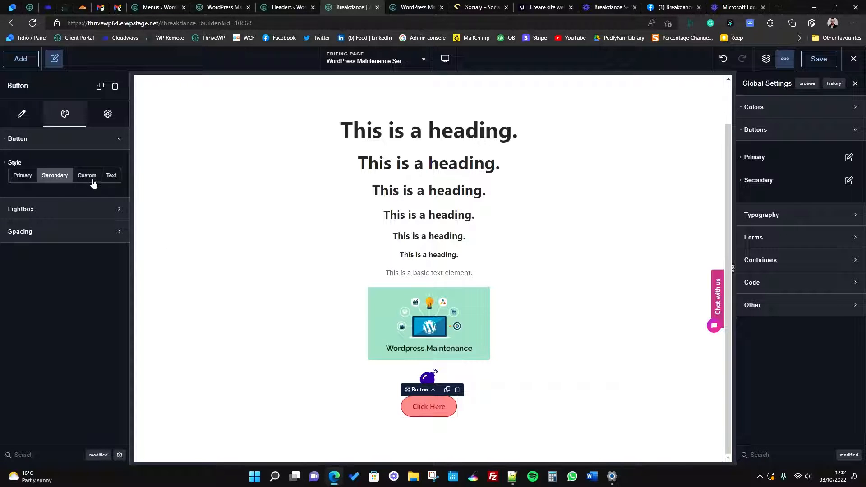
click(91, 179)
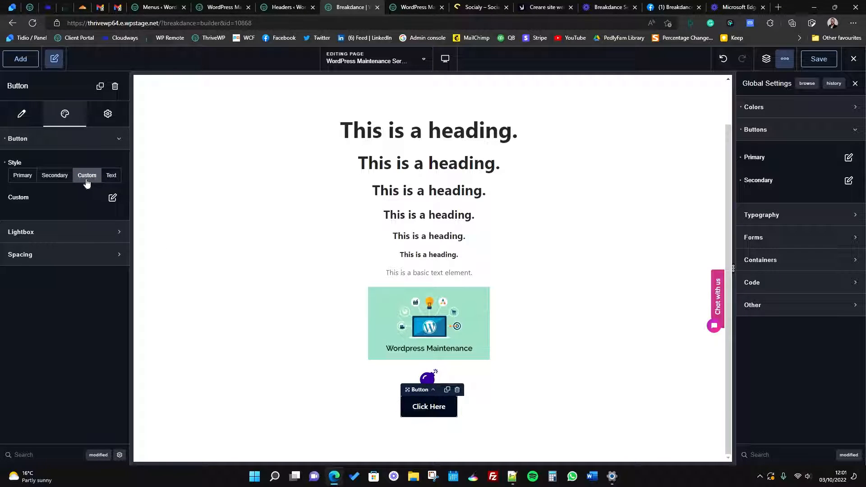
click(111, 175)
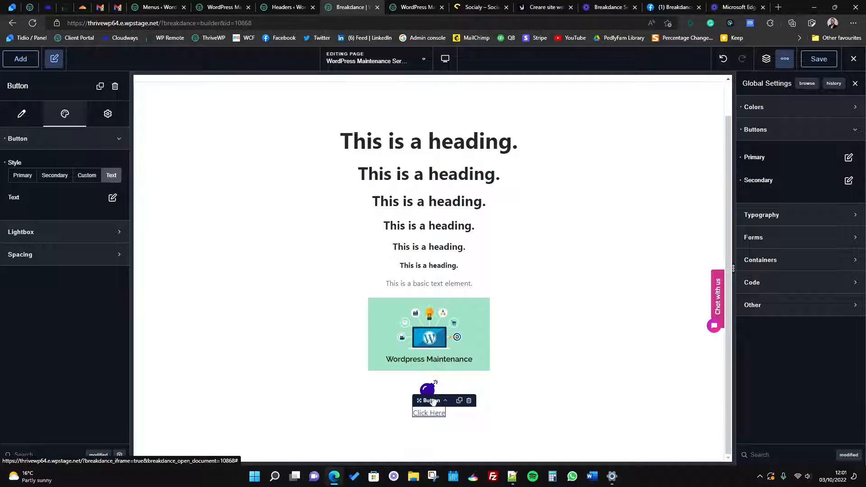
click(23, 174)
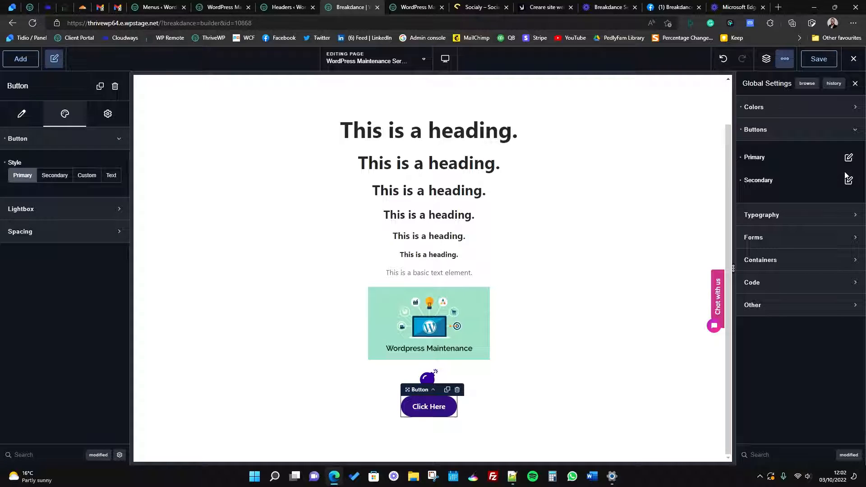
Step: Give the global primary button preset a semi-transparent purple background for its hover state
click(848, 159)
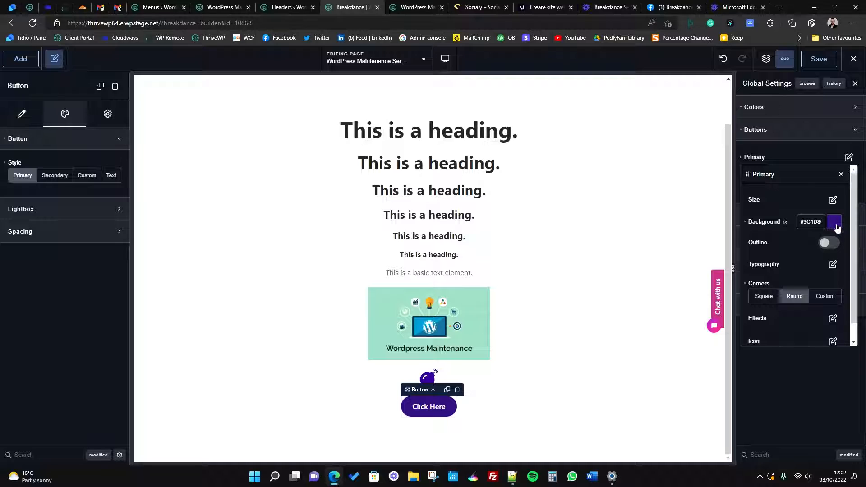
click(785, 224)
click(833, 223)
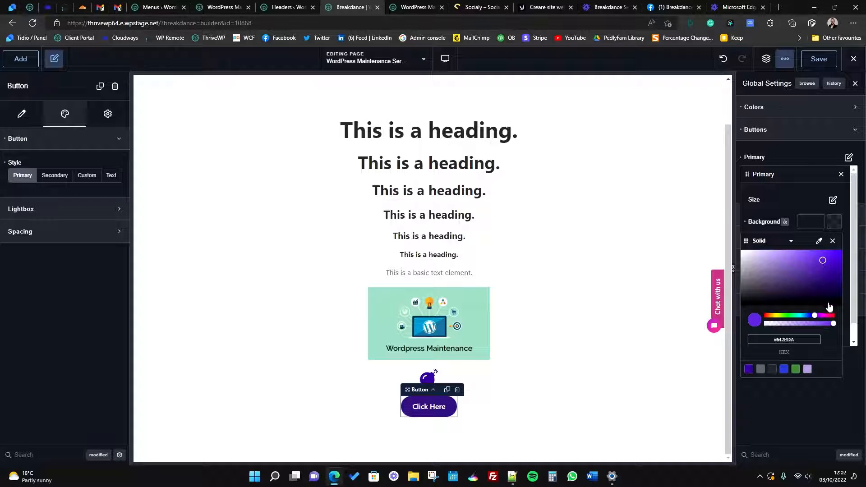
drag(833, 323, 796, 323)
click(794, 204)
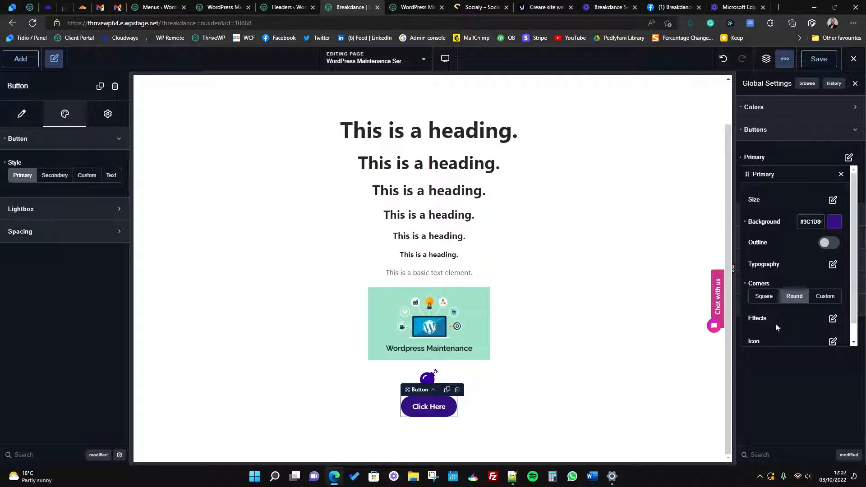
Step: Review the remaining options of the global primary button preset and close it
scroll(784, 316, down, 1)
scroll(784, 317, up, 1)
scroll(830, 311, down, 1)
scroll(818, 328, up, 1)
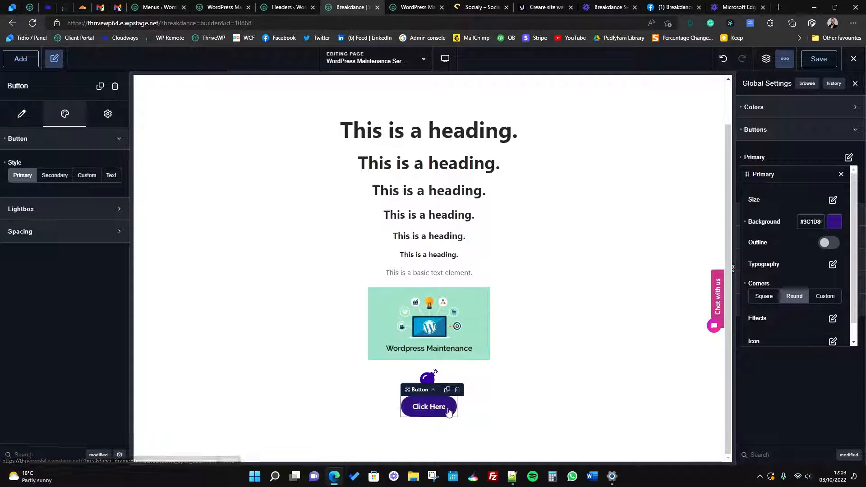
click(793, 160)
Step: Look at the global secondary button preset and switch the Click Here button to the Secondary style
click(848, 180)
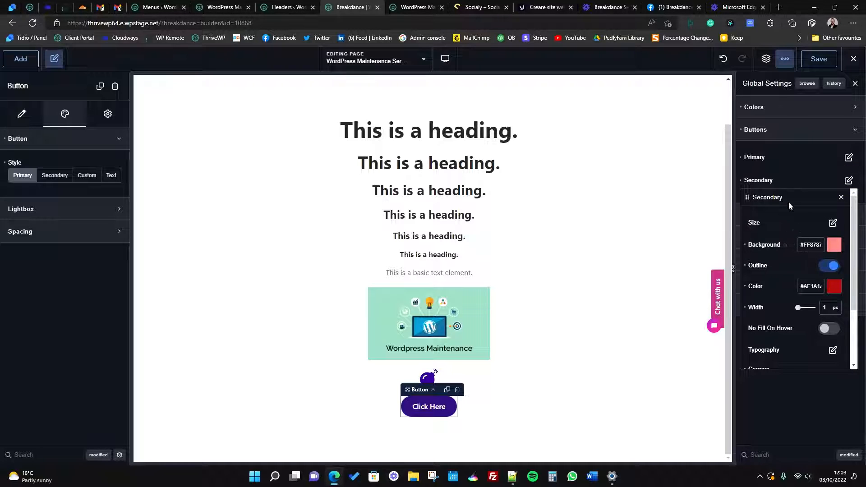
click(445, 404)
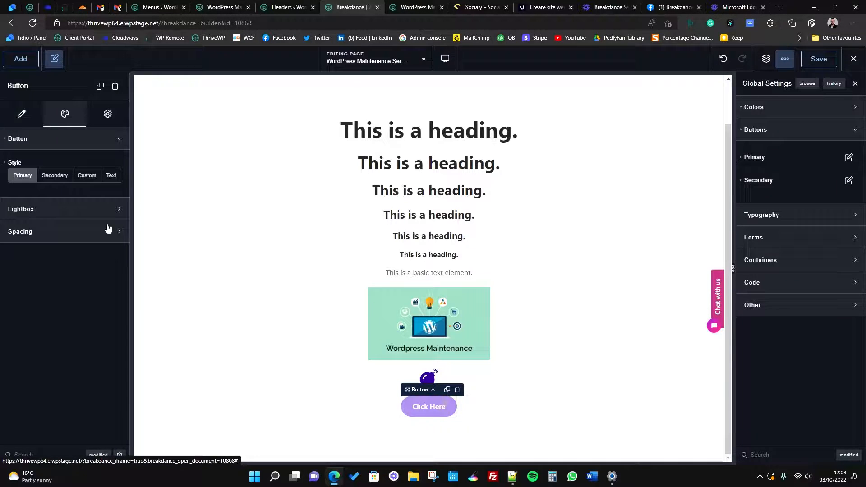
click(62, 177)
Step: Set the background of the global secondary button preset to white
click(848, 179)
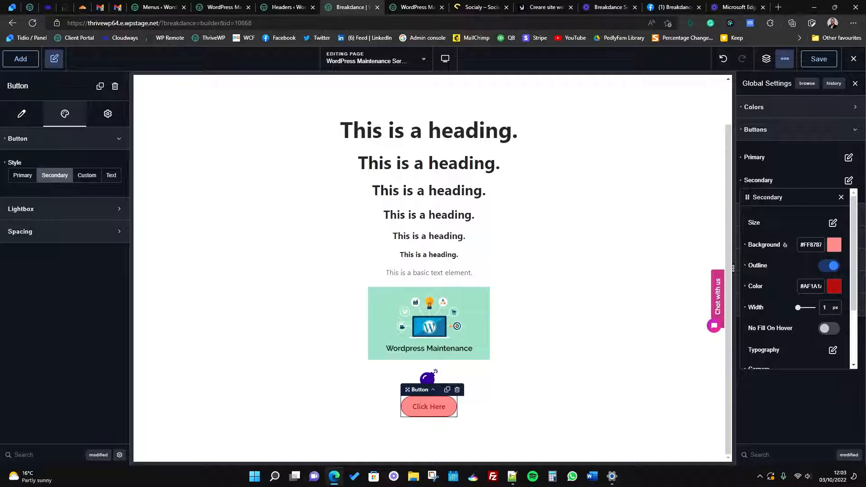
click(834, 244)
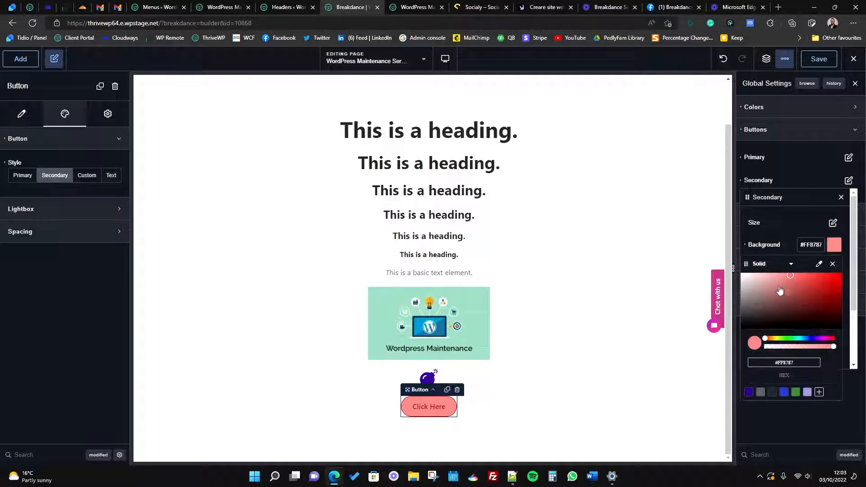
drag(779, 287, 736, 271)
click(791, 242)
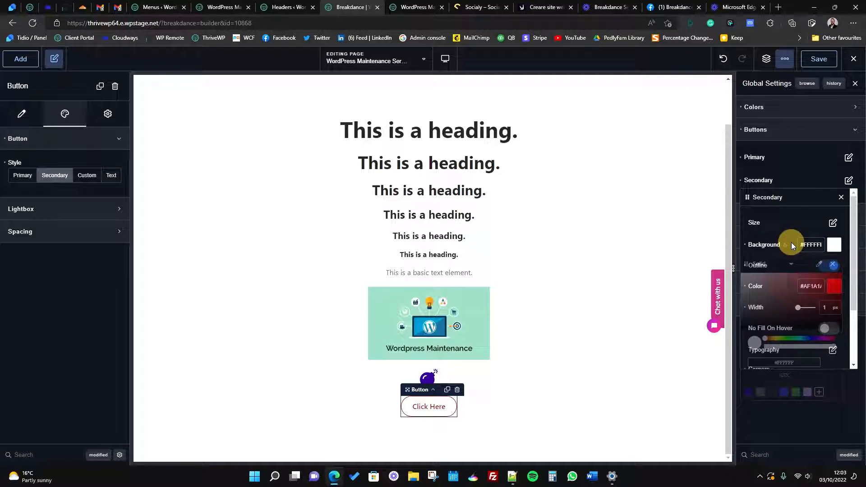
Step: Set the outline colour of the global secondary button preset to the Brand colour
click(833, 286)
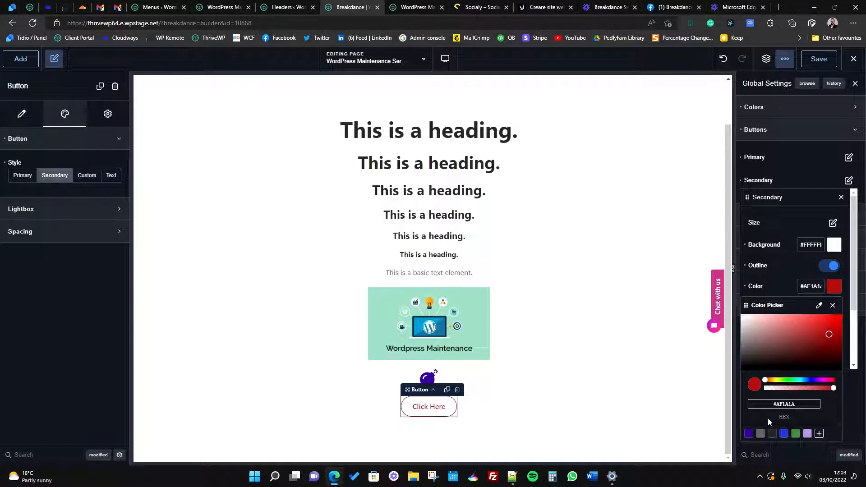
click(748, 433)
click(784, 276)
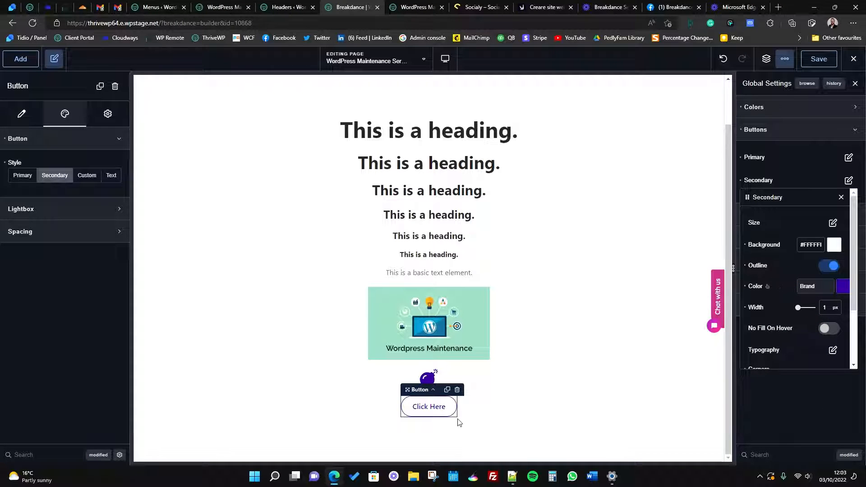
Step: Try the green Color #1 as the secondary button's outline colour and switch it back to Brand
click(841, 287)
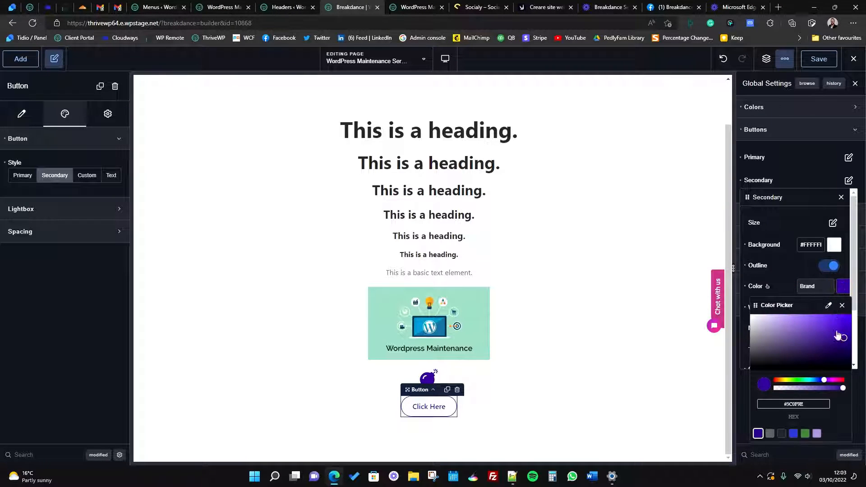
click(804, 434)
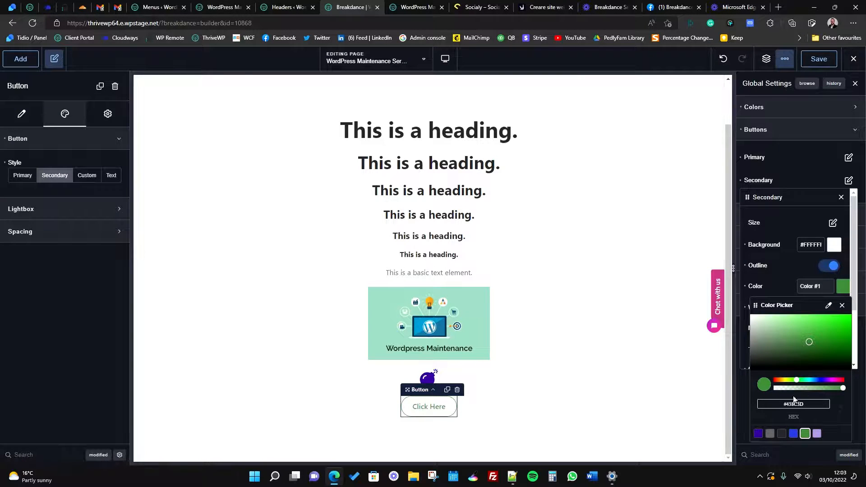
click(758, 433)
click(780, 271)
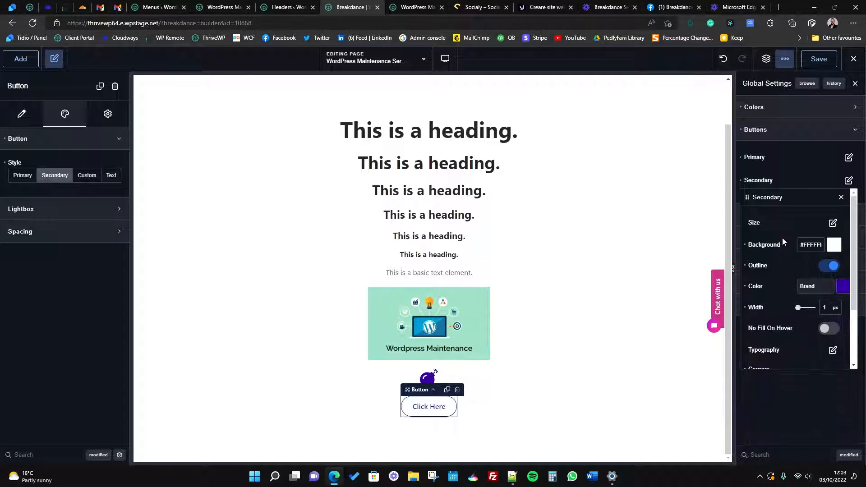
Step: Set the hover background of the global secondary button preset to the light purple Color #2
click(785, 246)
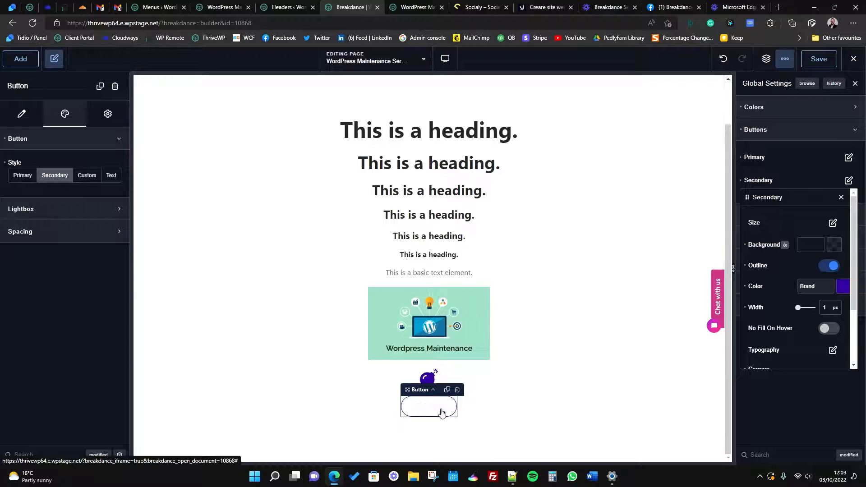
click(835, 245)
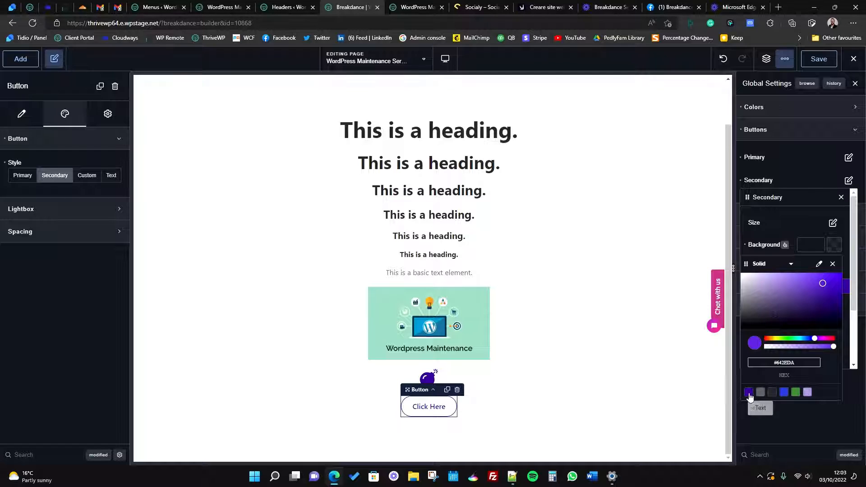
click(807, 393)
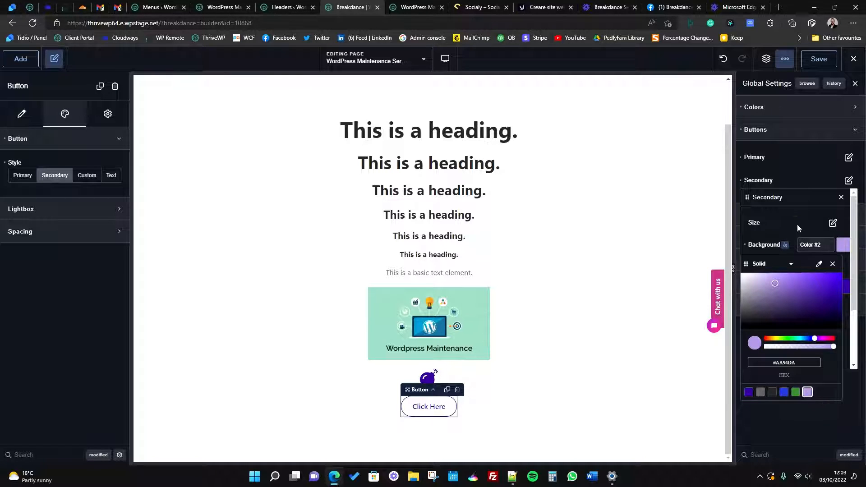
Step: Finish editing the global secondary button preset and switch the selected button to the Primary style
click(797, 224)
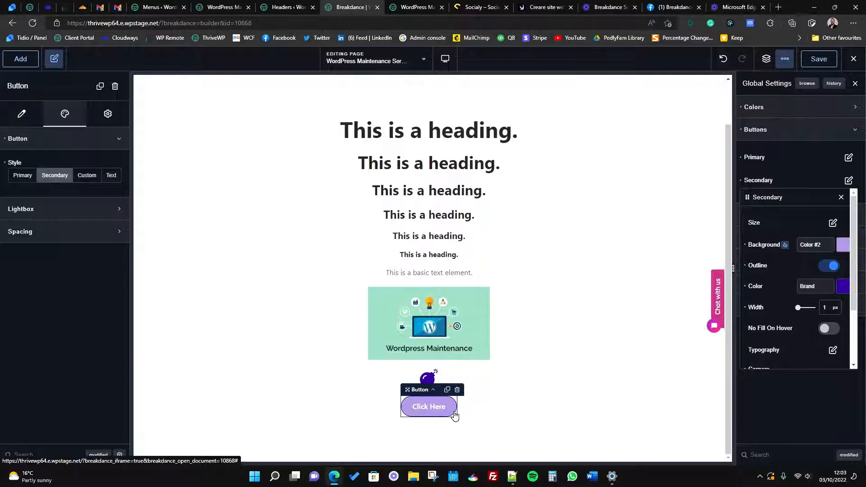
click(784, 244)
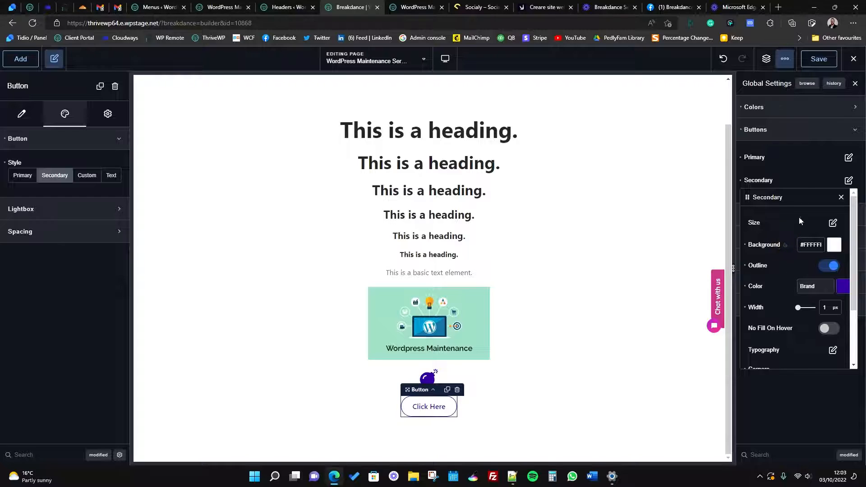
click(790, 180)
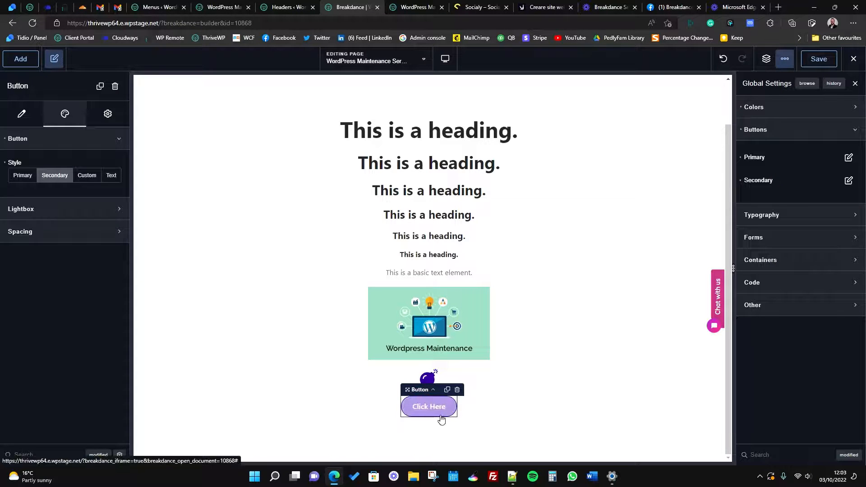
click(22, 175)
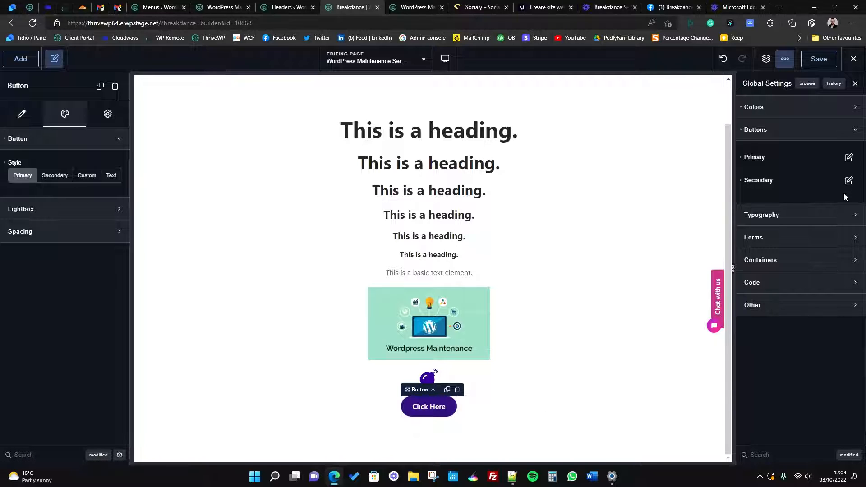
Step: Try the Square, Round and Custom corner options on the global primary button preset
click(848, 158)
click(848, 158)
click(848, 158)
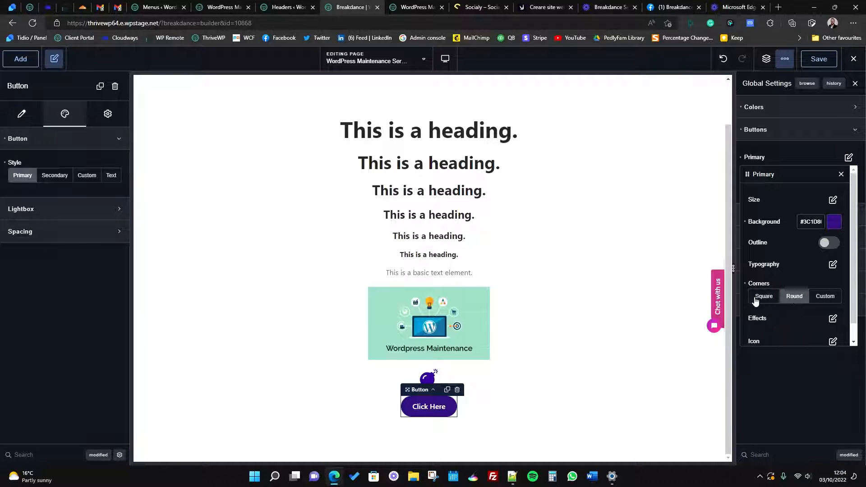
scroll(789, 251, down, 1)
click(768, 280)
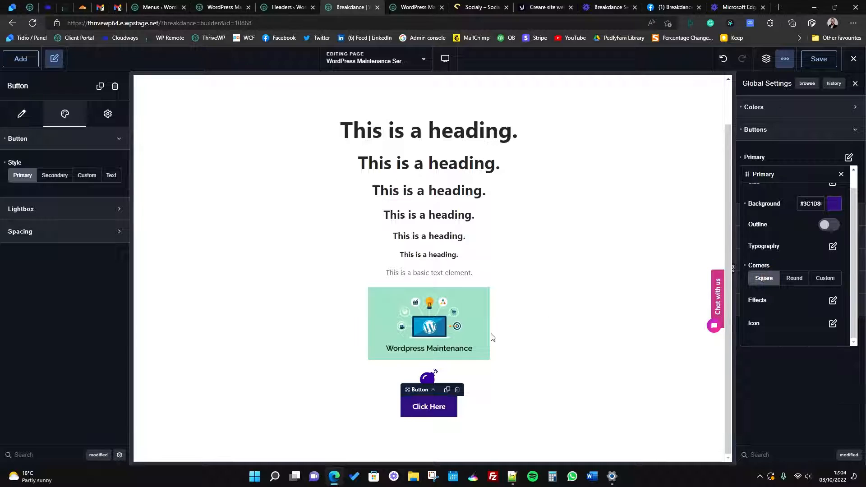
click(789, 277)
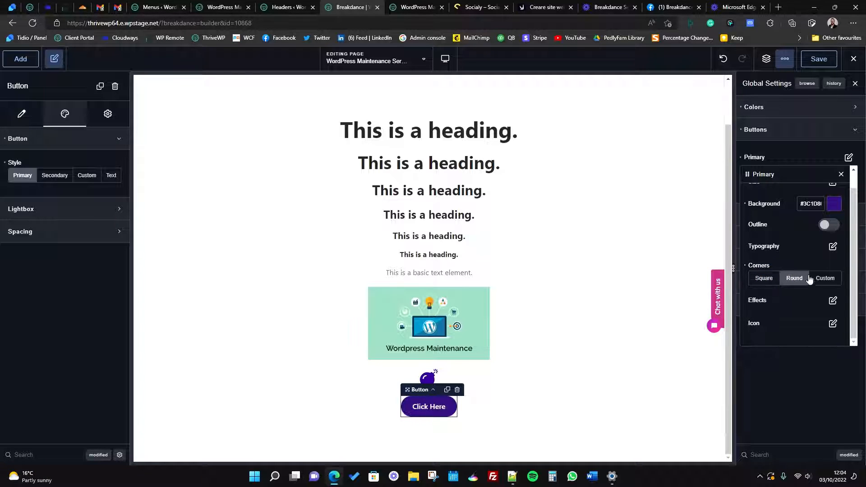
click(825, 278)
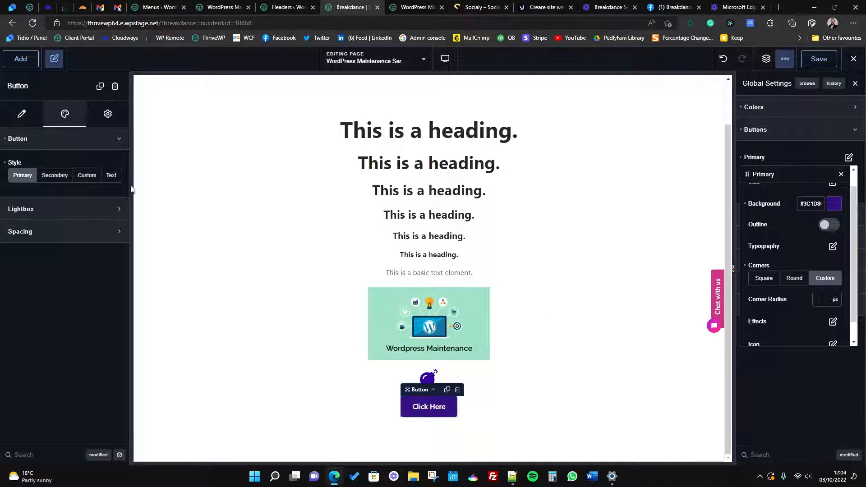
Step: Try the Custom style on the selected button and switch it back to Primary
click(87, 176)
click(22, 175)
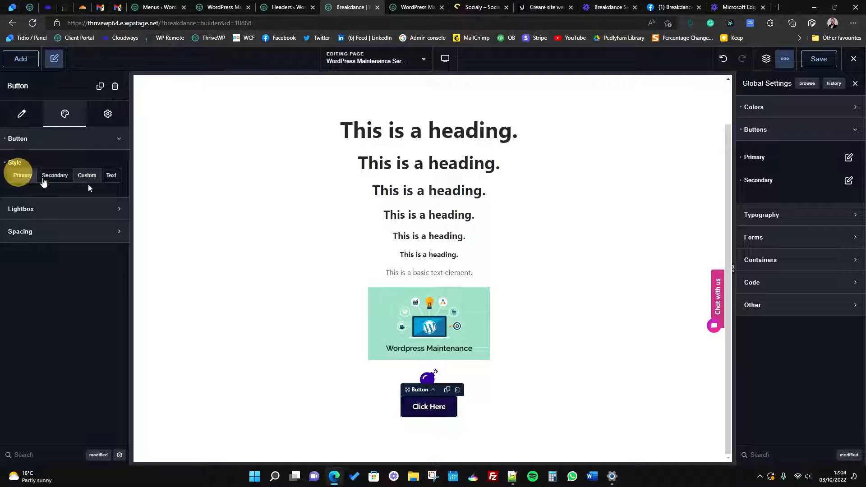
click(87, 175)
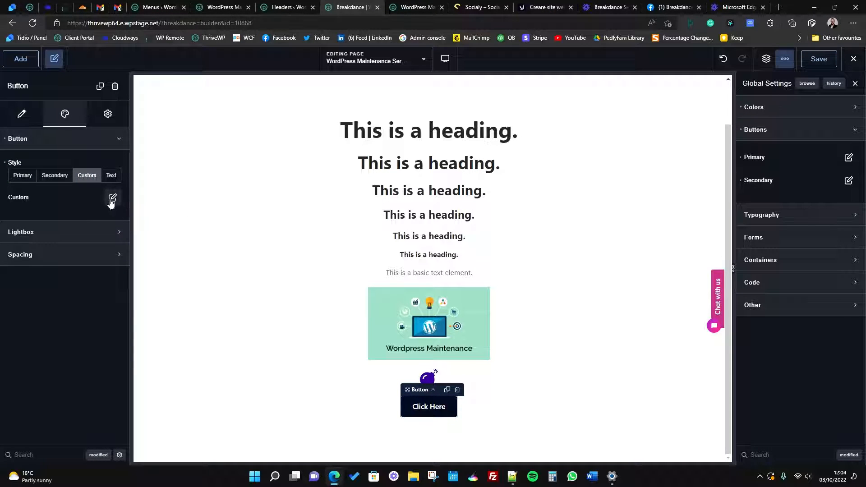
click(24, 177)
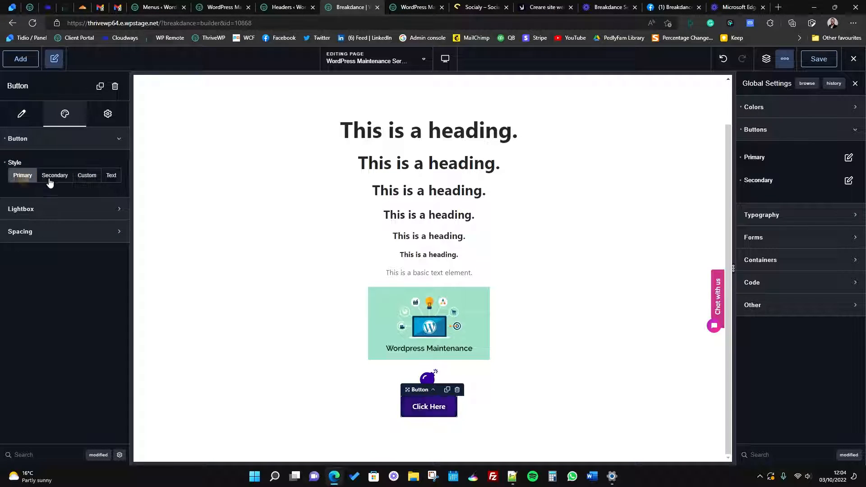
Step: Set the corners of the global primary button preset back to Round
click(848, 158)
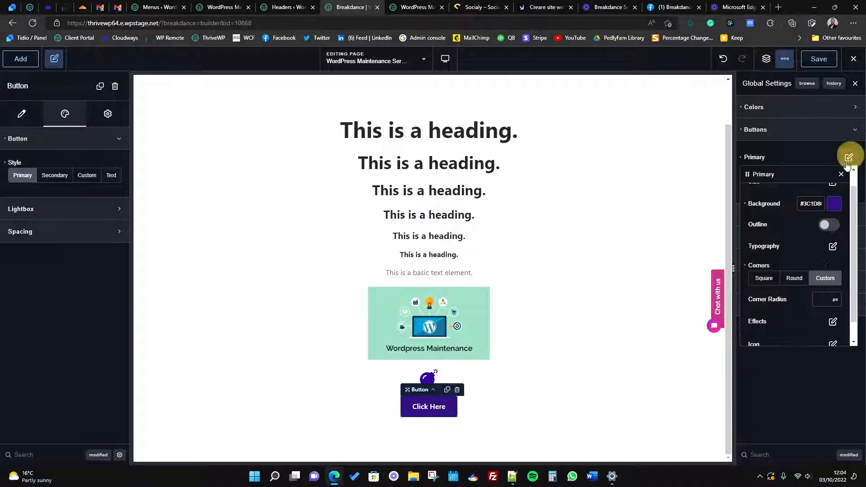
scroll(799, 312, down, 1)
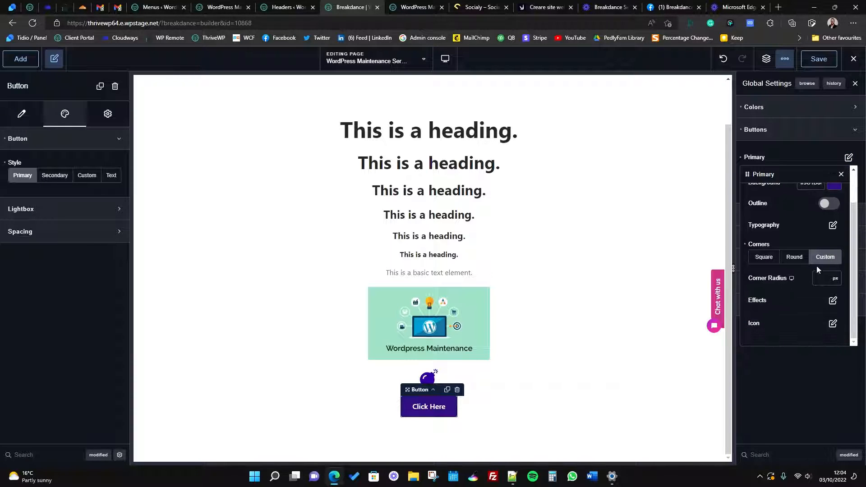
click(823, 279)
click(794, 258)
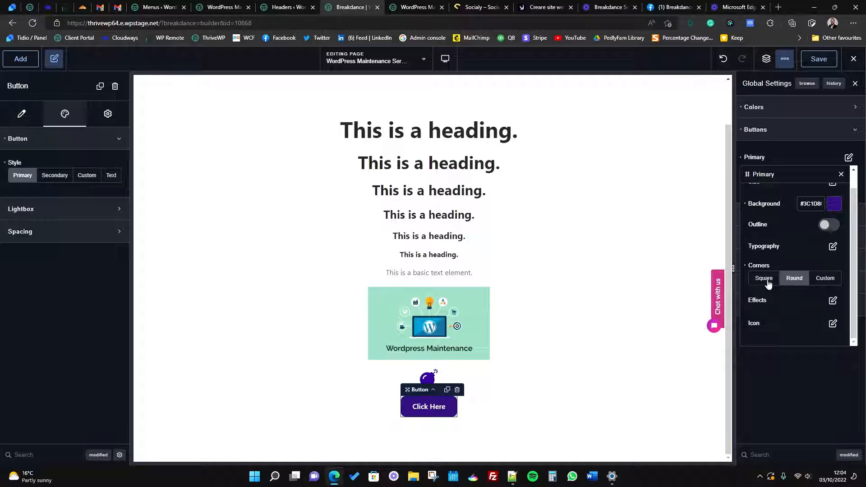
Step: Compare Custom and Square corners on the primary button preset, return to Round and close the preset
click(825, 277)
click(790, 278)
click(763, 278)
click(796, 279)
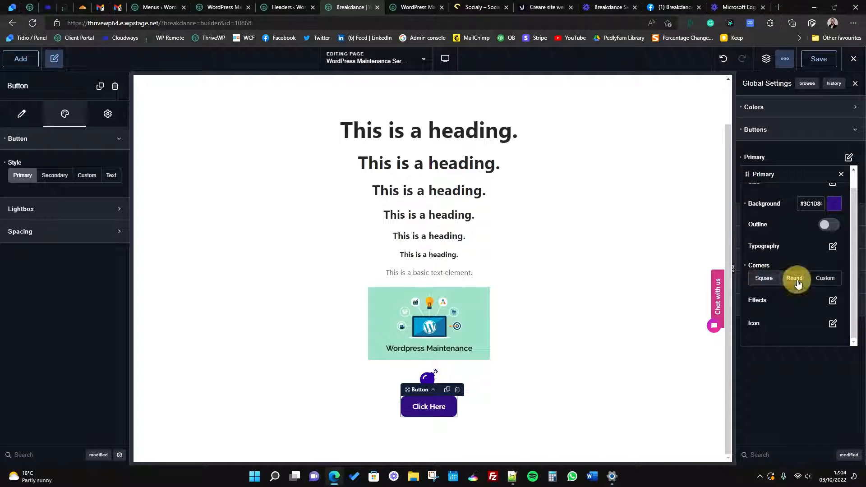
click(825, 278)
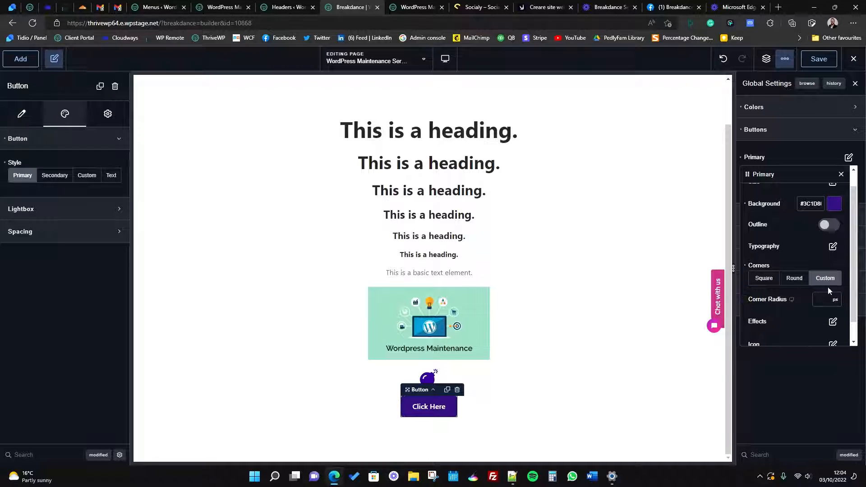
click(794, 278)
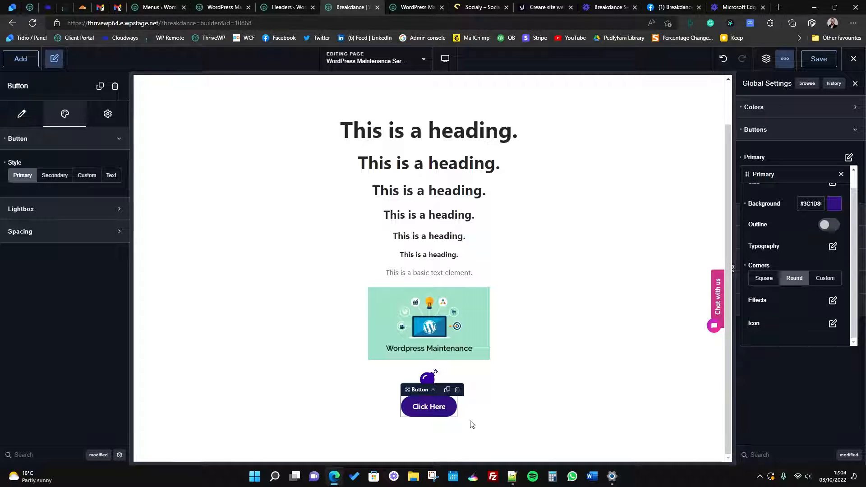
click(840, 174)
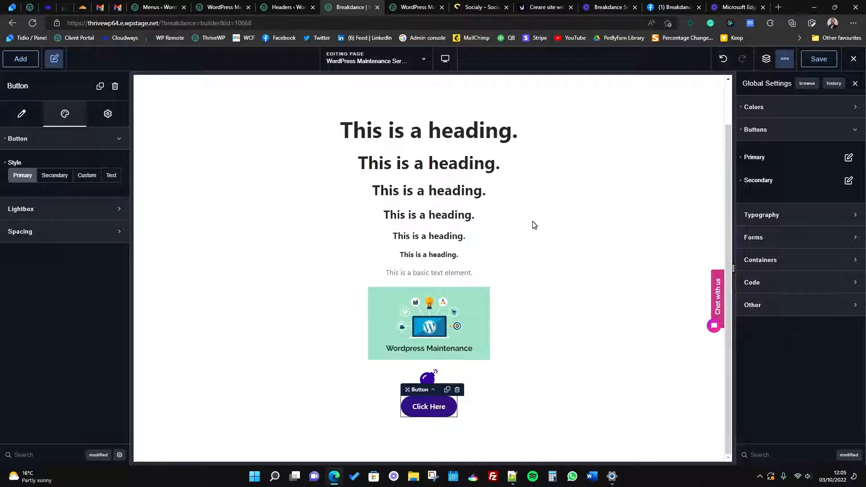
Step: Duplicate the Click Here button and give the copy the Secondary style
click(447, 390)
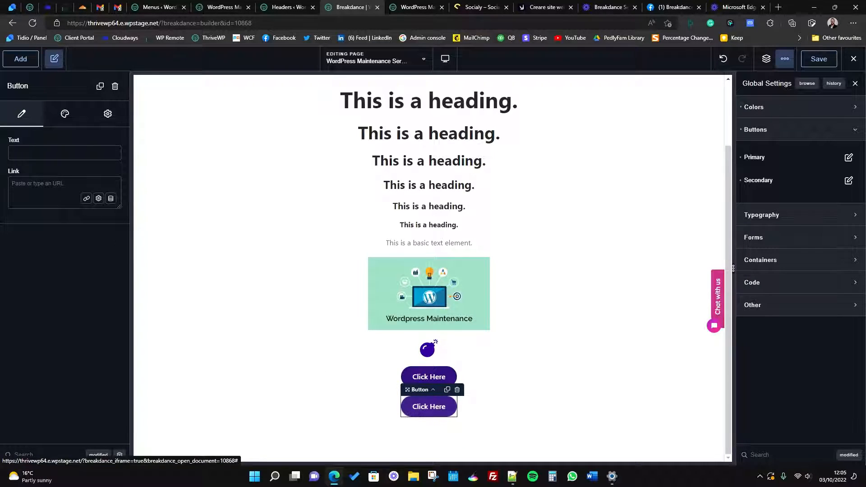
click(64, 114)
click(70, 147)
click(55, 175)
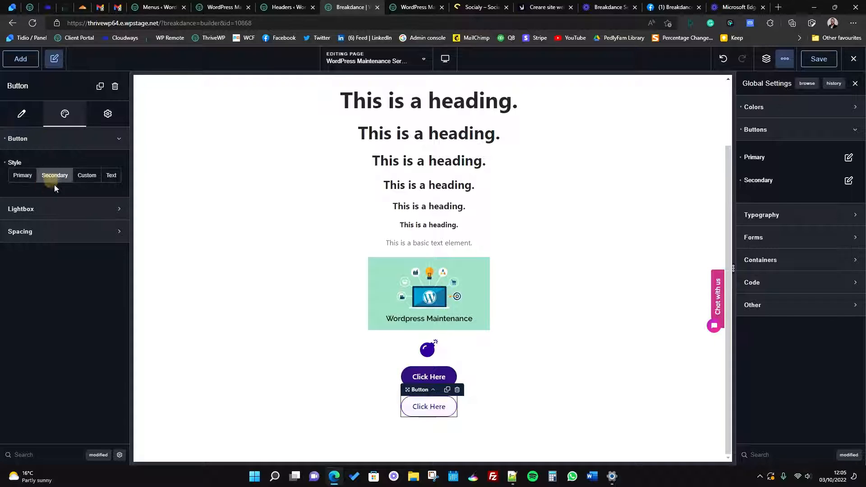
click(54, 59)
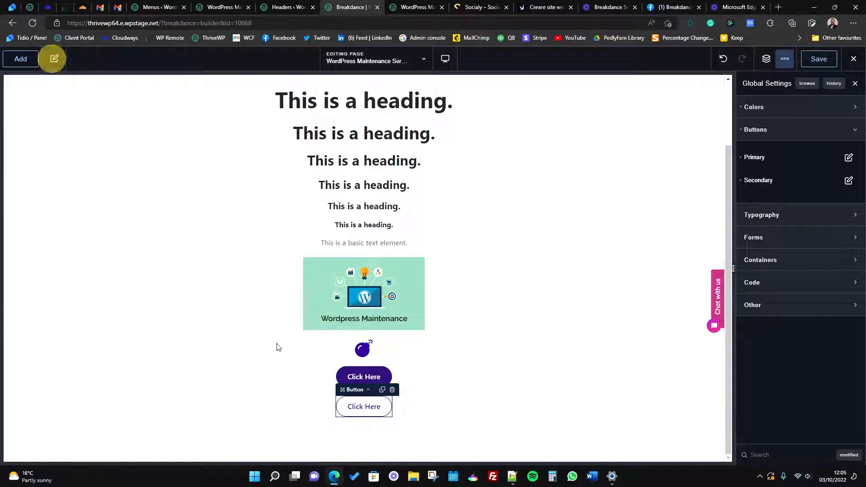
click(406, 311)
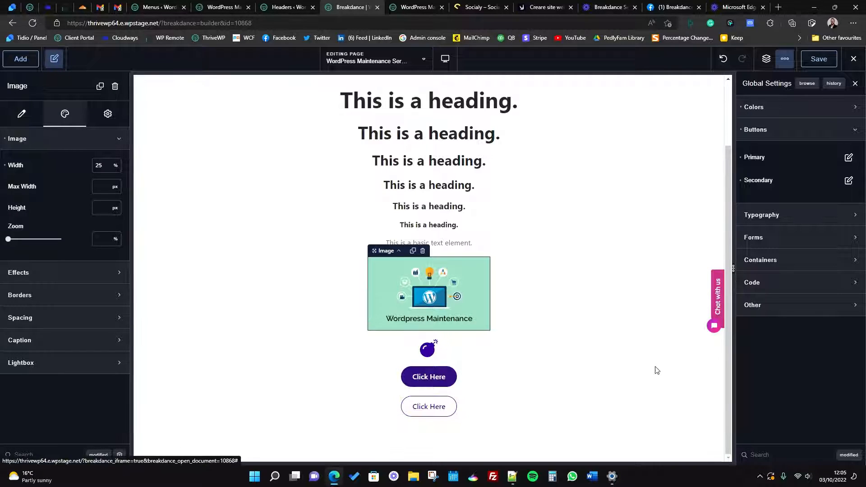
Step: Set the global heading font to Roboto Slab in the typography settings
click(853, 131)
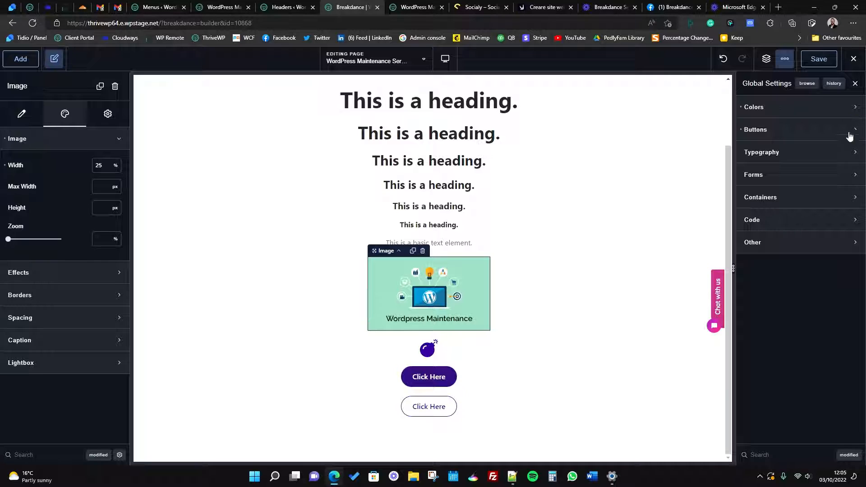
click(852, 153)
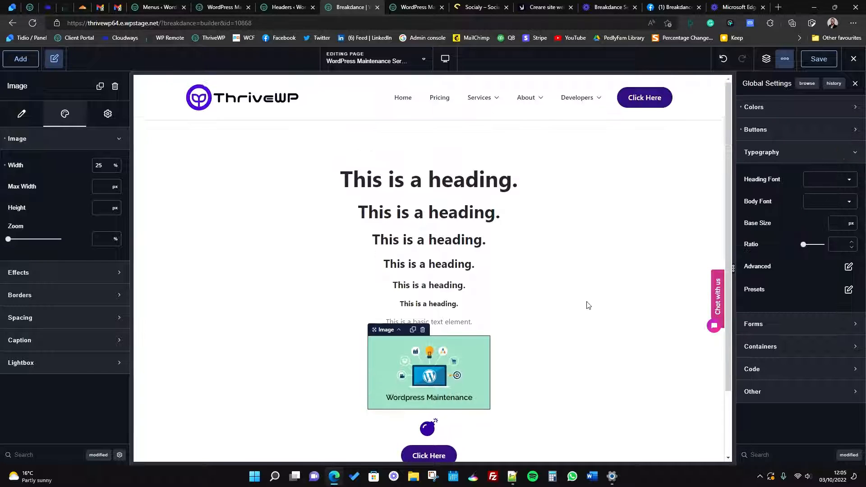
click(839, 183)
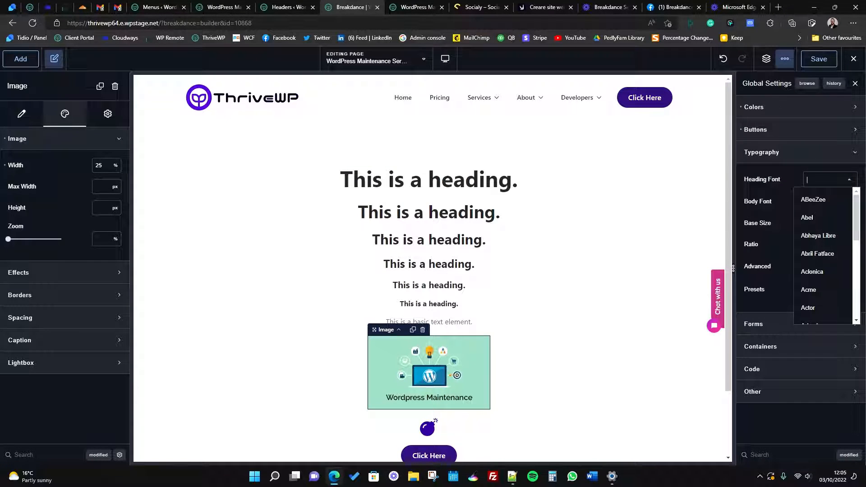
text(robo)
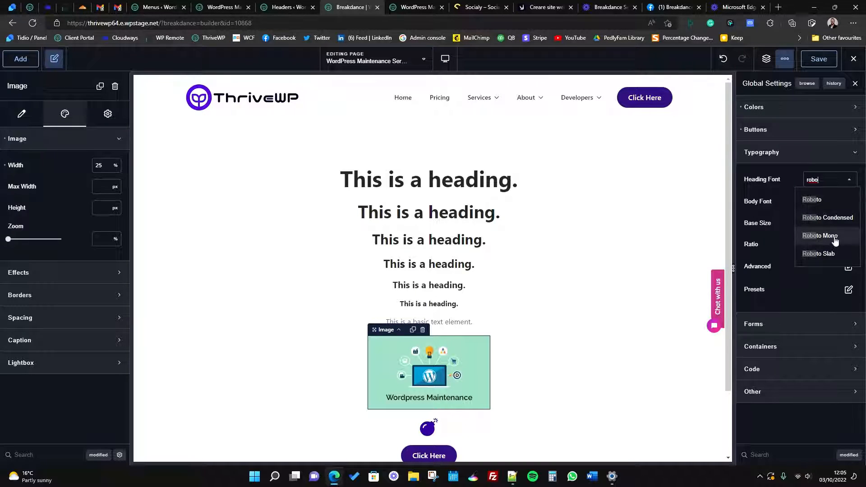
click(822, 256)
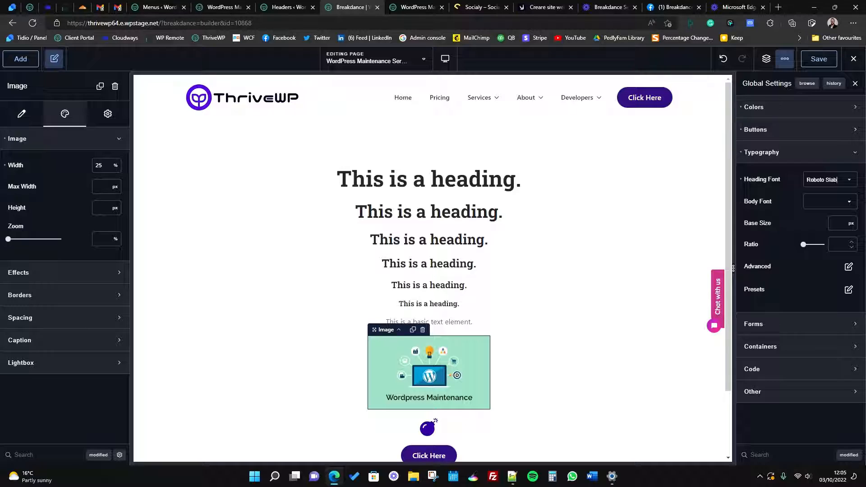
Step: Set the global body font to Poppins
click(831, 201)
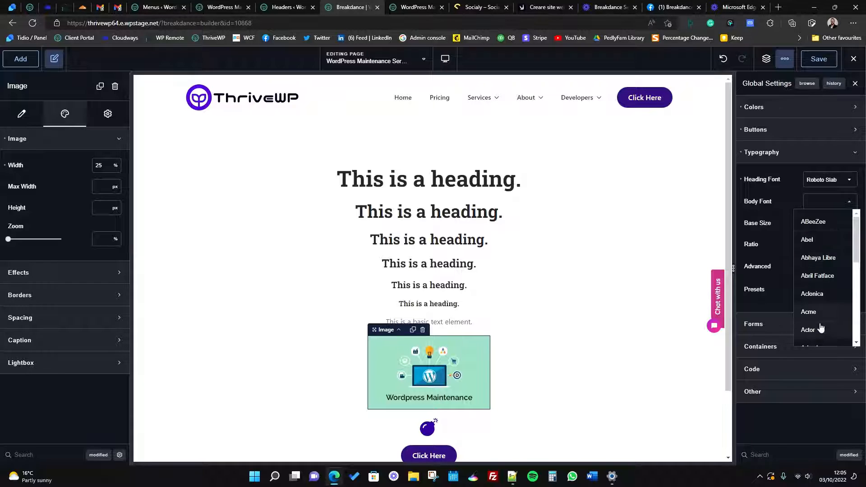
scroll(820, 327, down, 2)
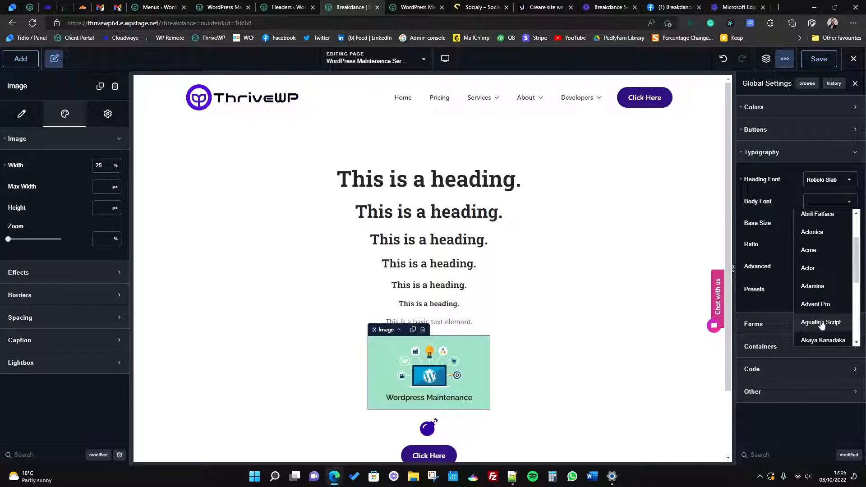
text(popp)
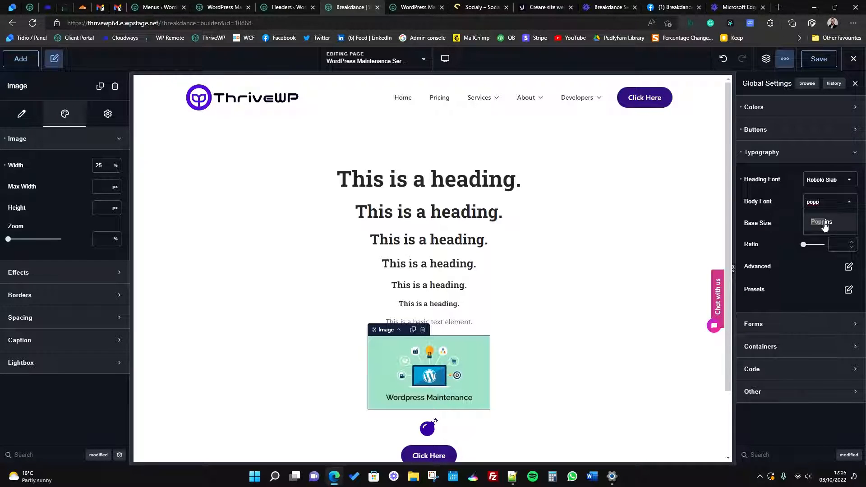
click(823, 222)
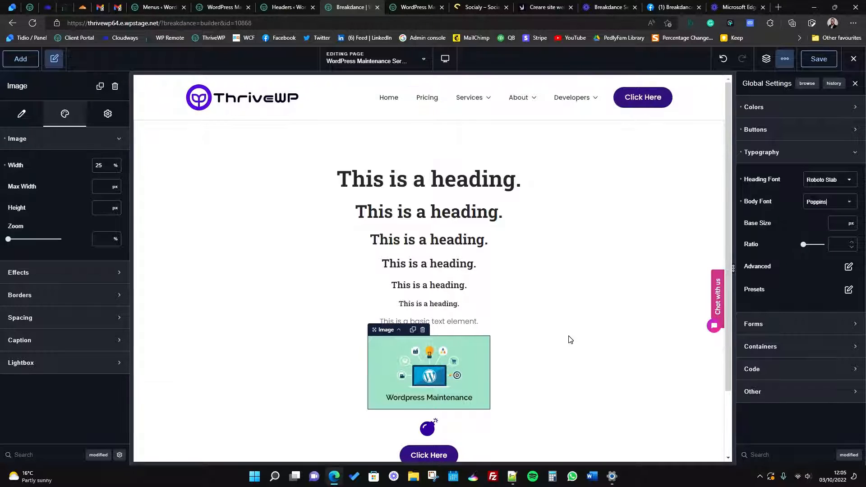
scroll(570, 339, down, 1)
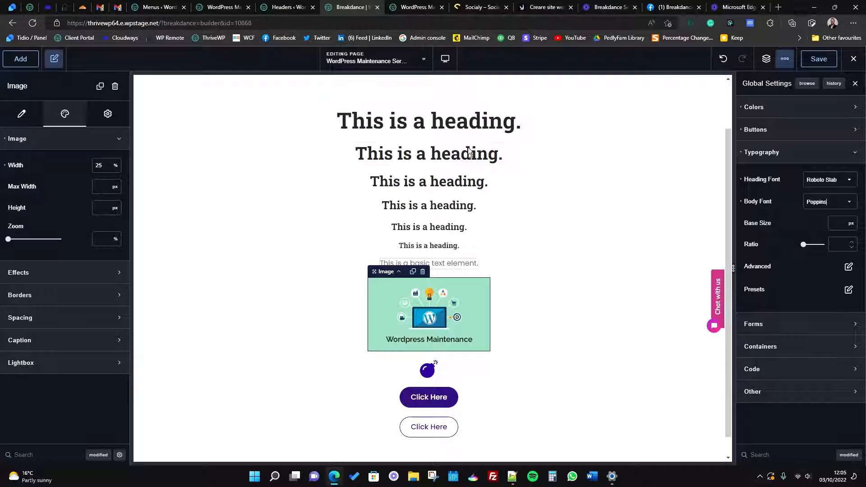
Step: Change the global Headings colour to the red #A92B2B
click(798, 106)
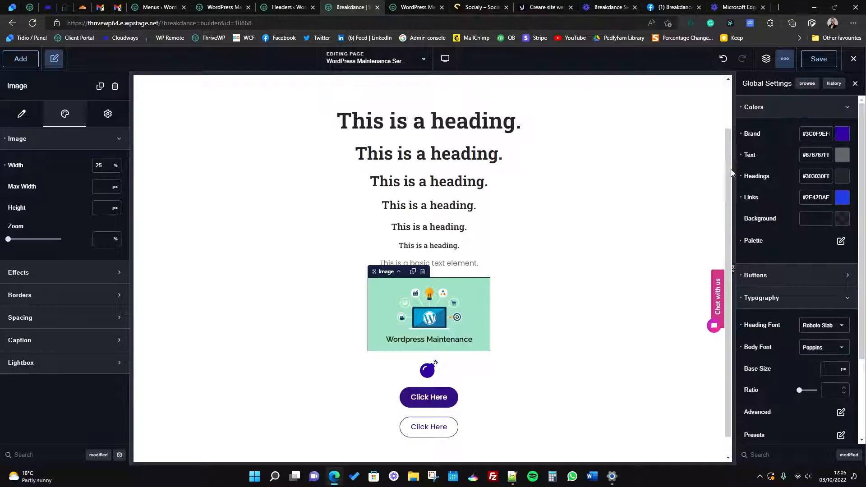
click(841, 177)
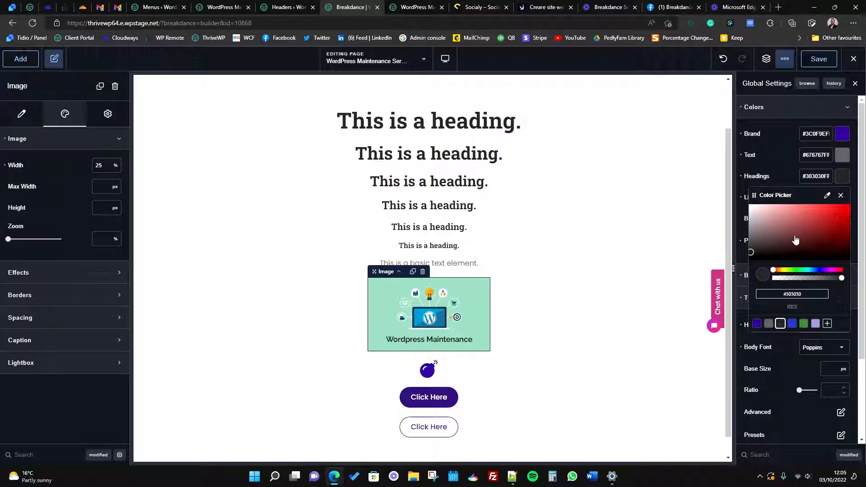
drag(765, 246, 825, 228)
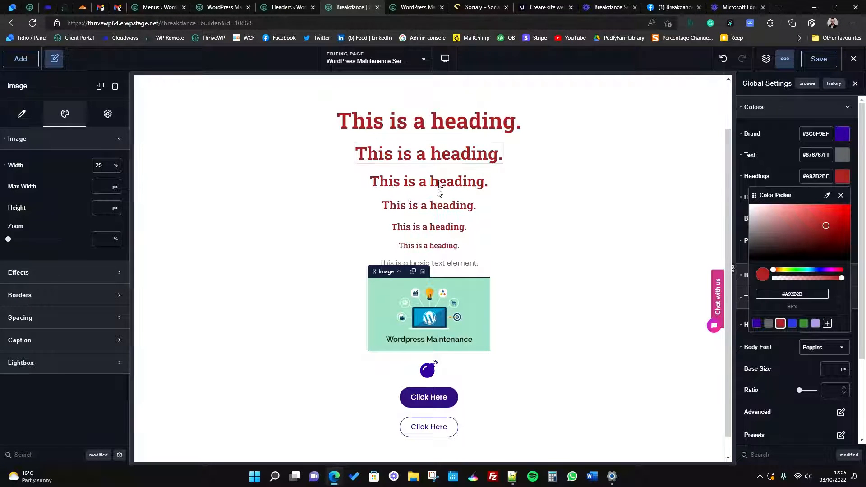
Step: Change the global Text colour to the blue #131CD8
click(783, 161)
click(838, 165)
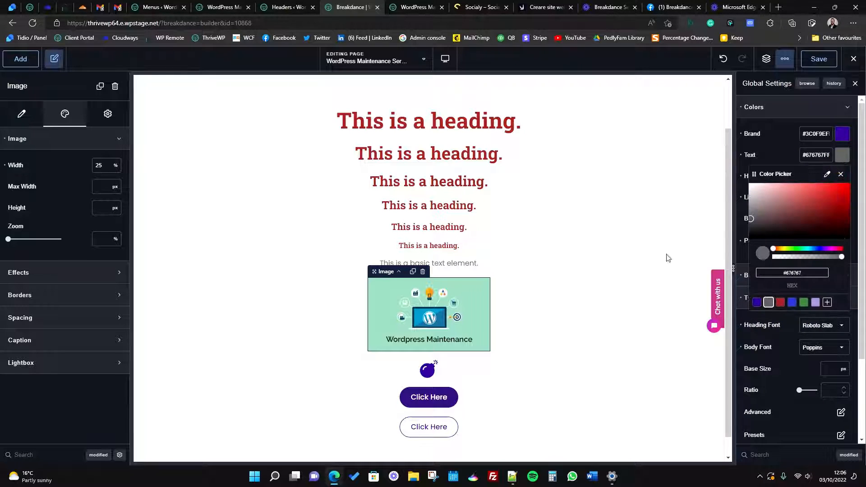
click(813, 224)
drag(813, 224, 842, 194)
click(817, 248)
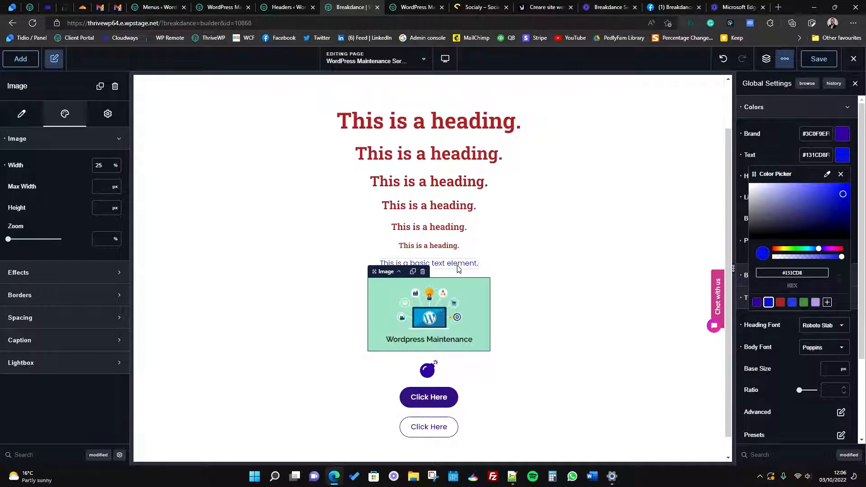
Step: Examine how the new Text colour applies across the sample section and the site header
scroll(535, 272, up, 2)
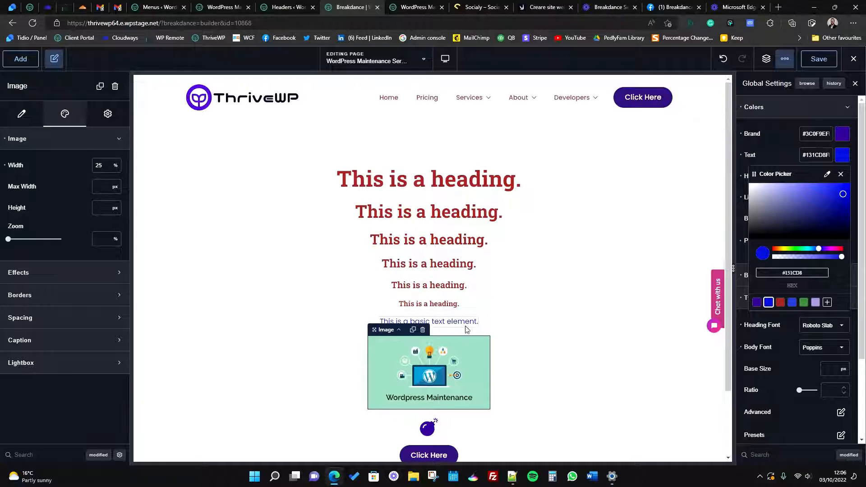
scroll(559, 335, down, 2)
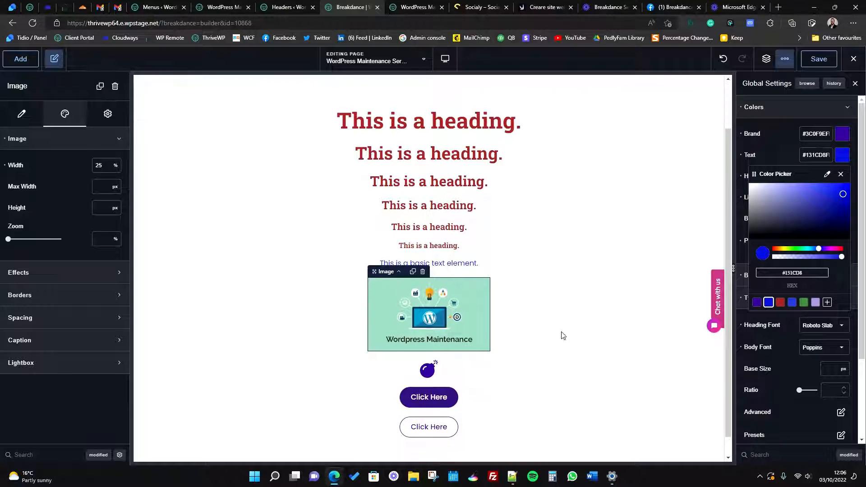
scroll(564, 345, up, 2)
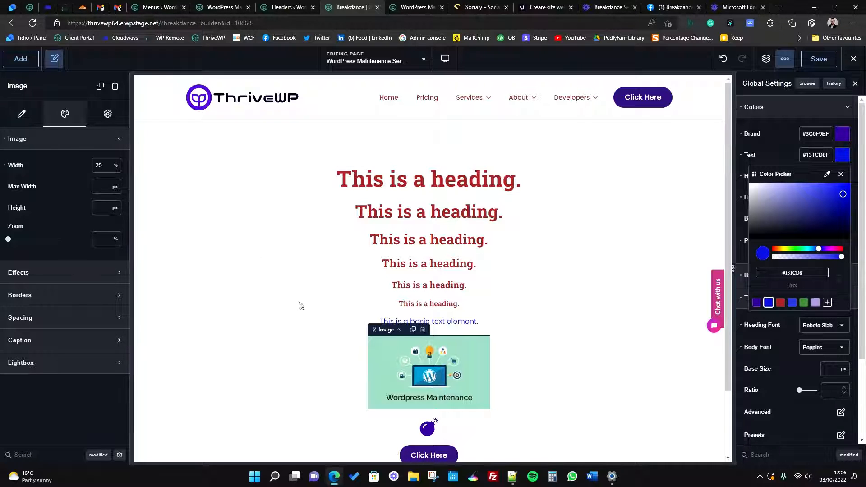
scroll(454, 351, down, 2)
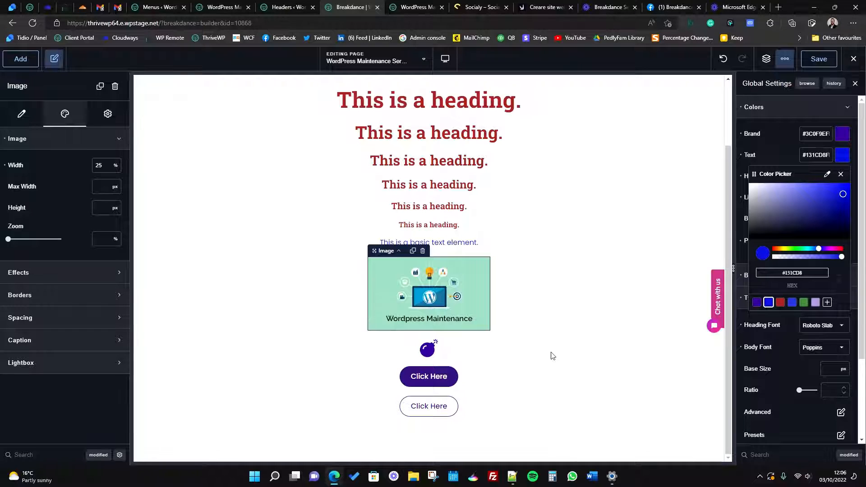
scroll(550, 353, up, 1)
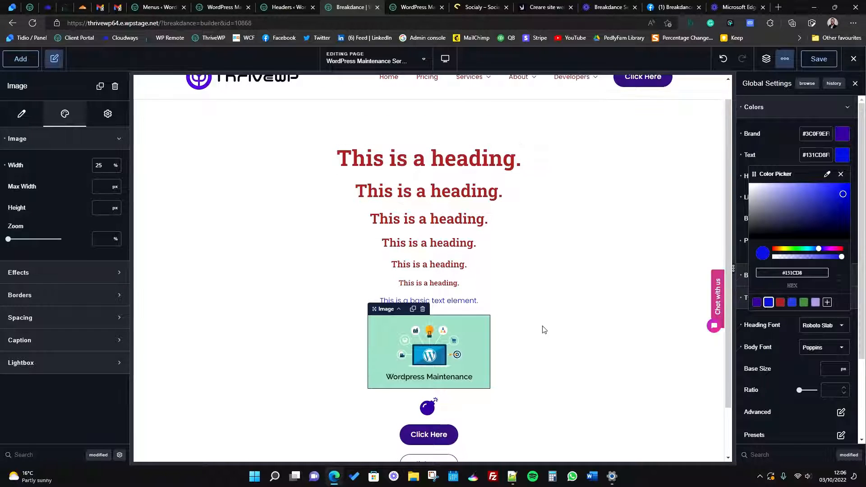
scroll(542, 354, down, 1)
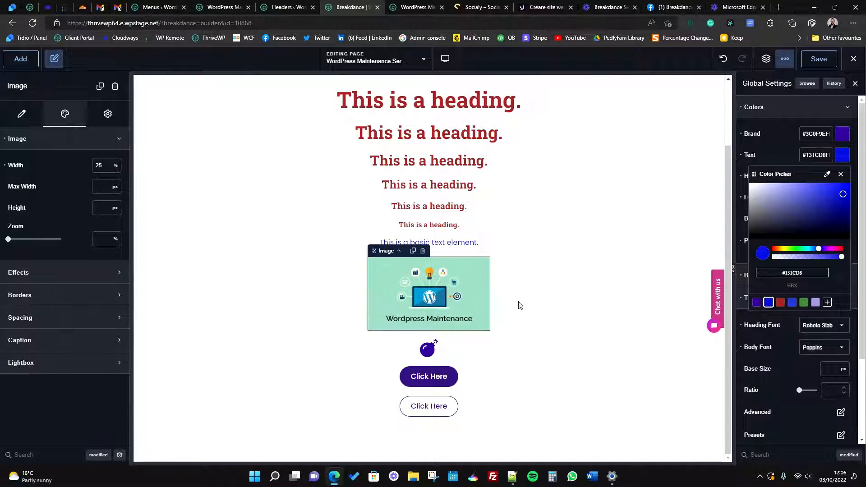
scroll(523, 318, up, 1)
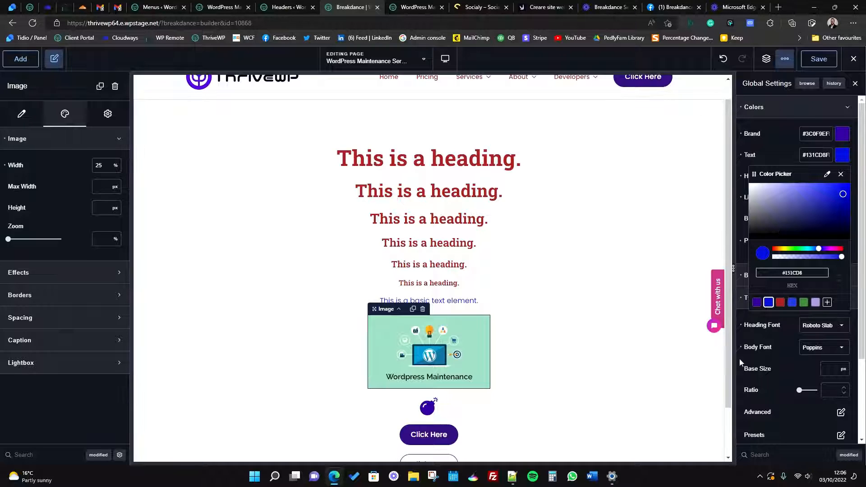
Step: Set the global Text colour to the dark grey #3C3C44
click(775, 157)
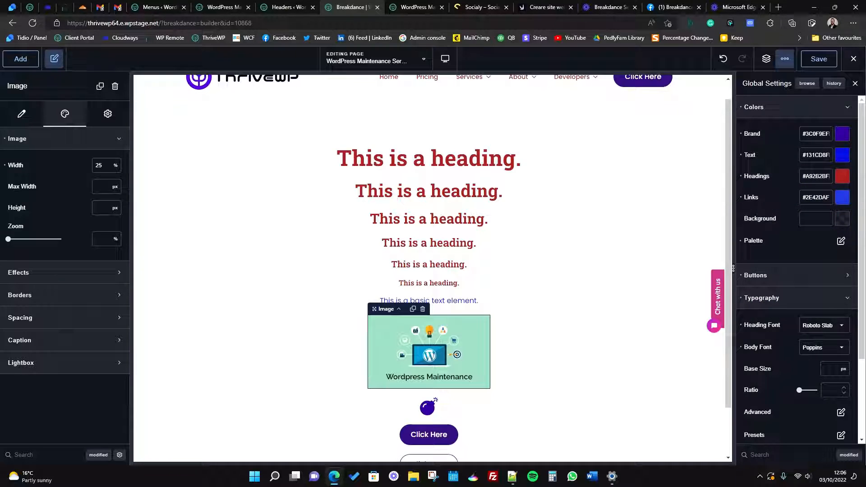
click(842, 155)
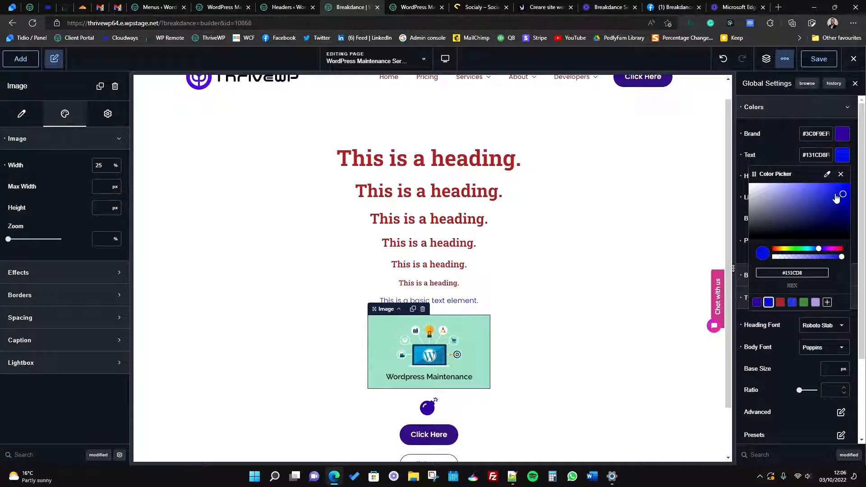
drag(807, 207, 762, 226)
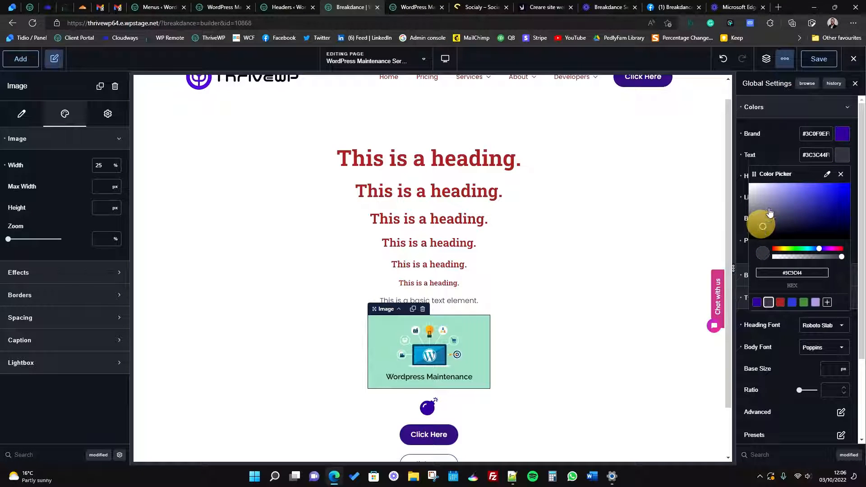
click(792, 151)
Step: Set the global Headings colour to the near-black #0C0C0C and collapse the colour settings
click(841, 176)
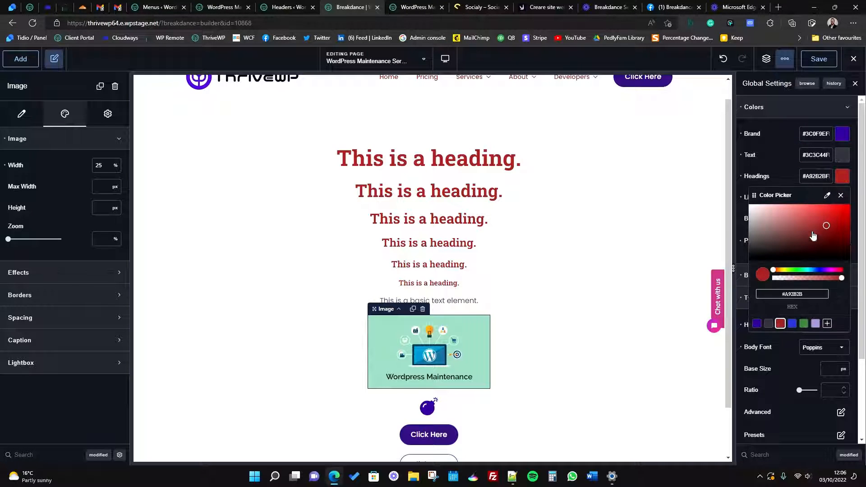
drag(813, 235, 753, 259)
click(777, 174)
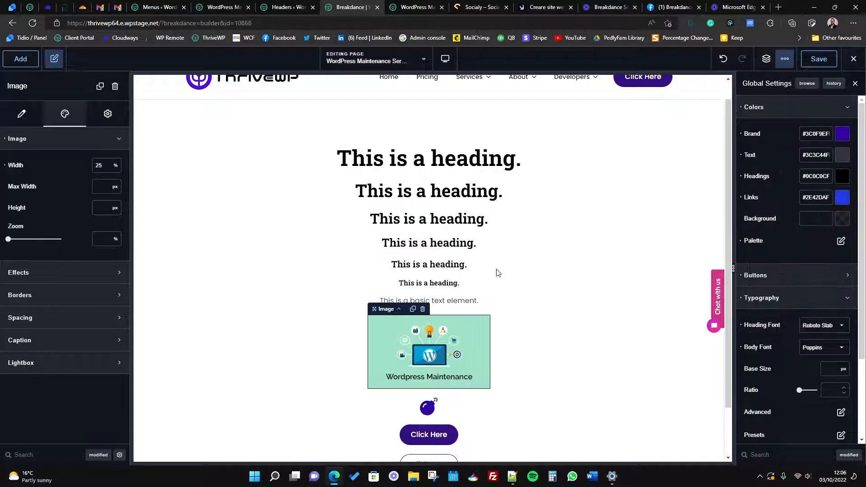
scroll(500, 276, down, 1)
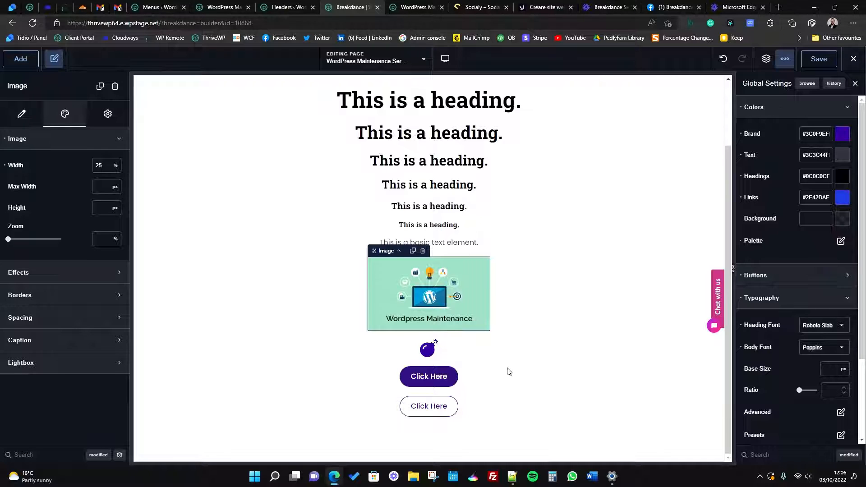
click(802, 110)
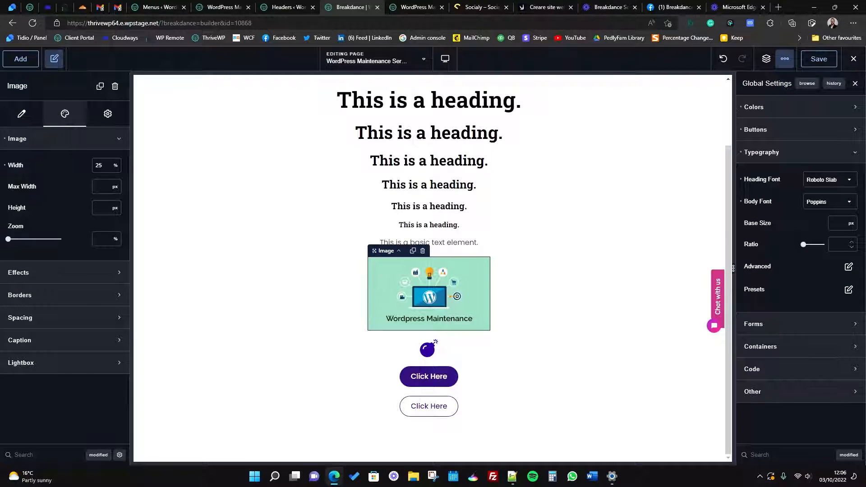
Step: Preview the sample headings at the Phone Portrait breakpoint, and return to the Desktop view
scroll(471, 226, up, 2)
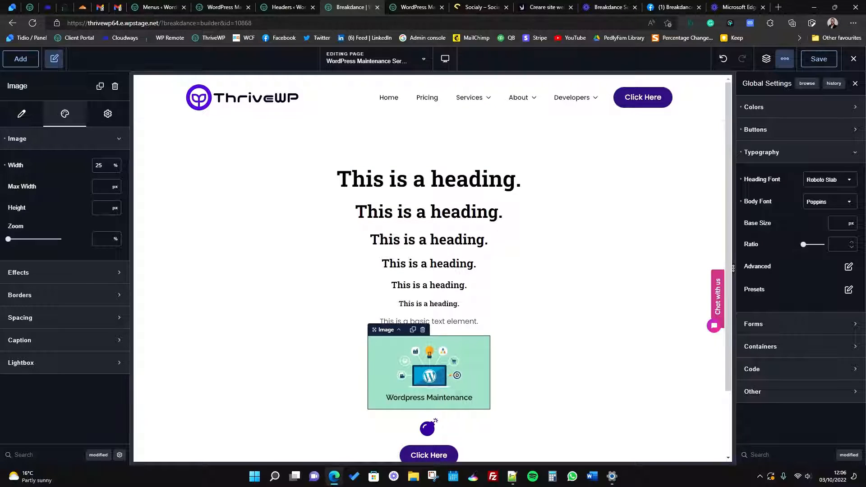
click(839, 224)
scroll(631, 272, down, 1)
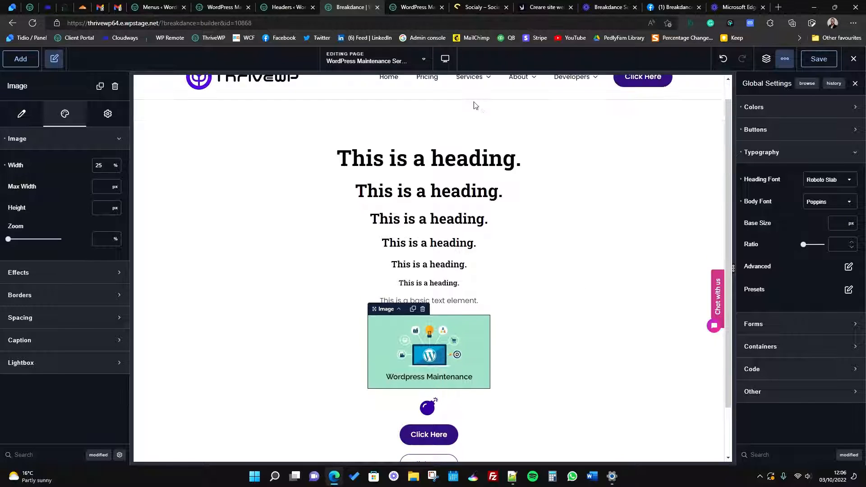
click(445, 60)
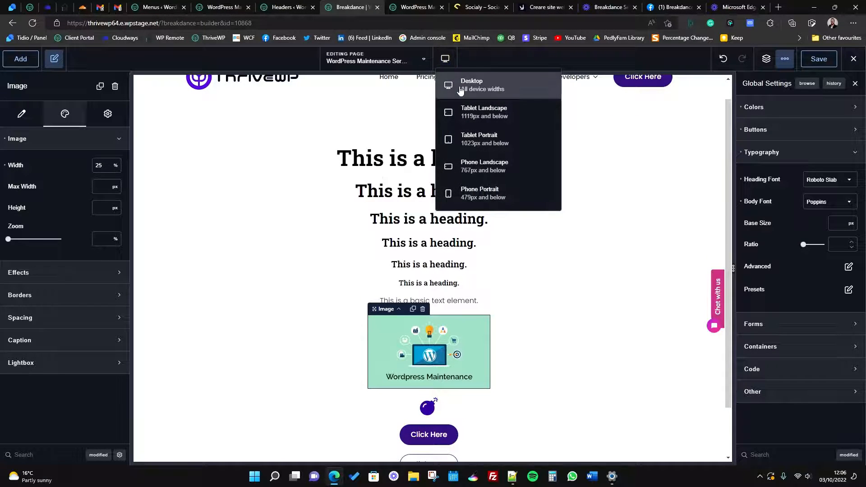
click(499, 194)
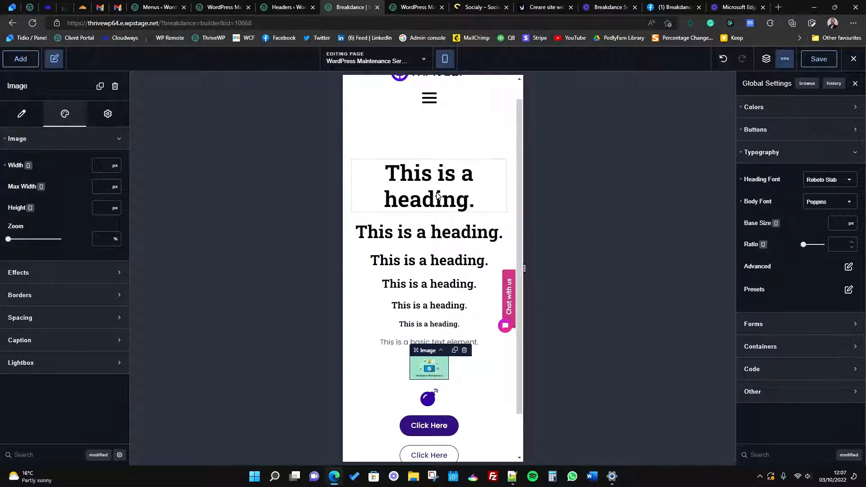
click(444, 62)
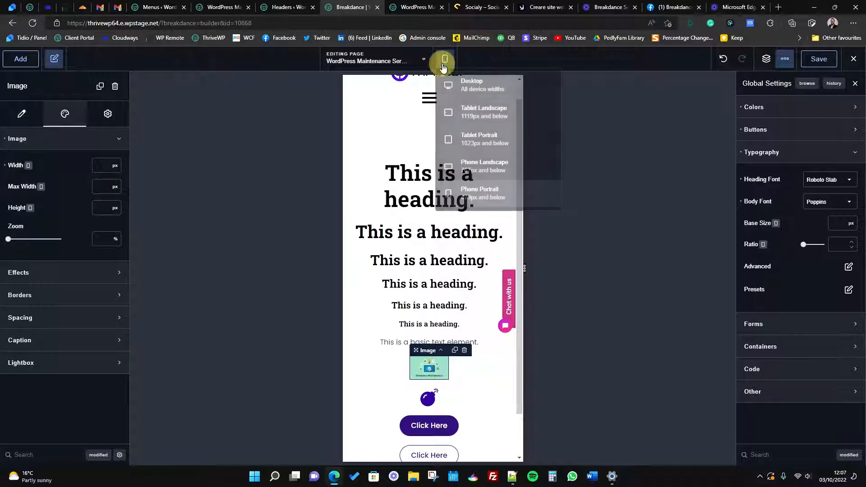
click(478, 84)
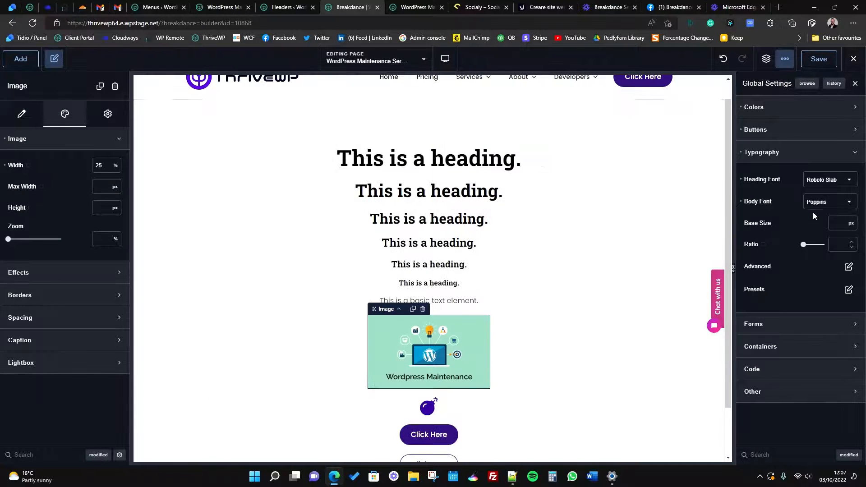
Step: Set the global typography base size to 16 px and check it on the basic text element
click(836, 224)
text(16)
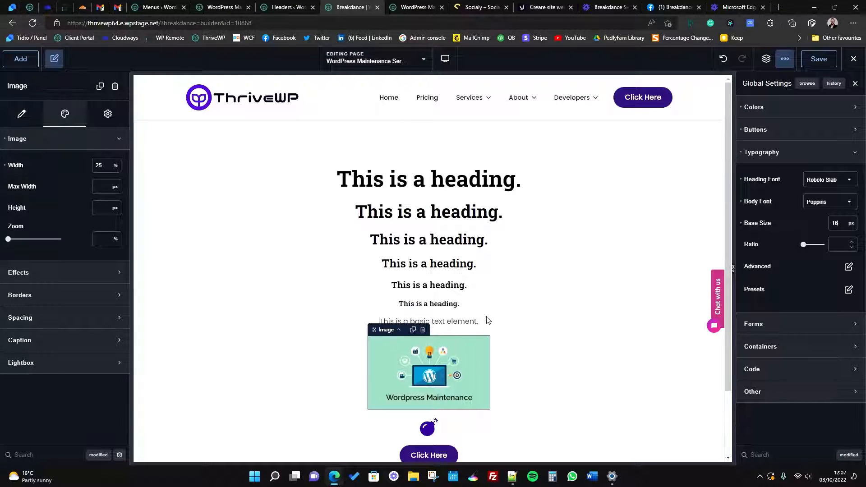
click(470, 322)
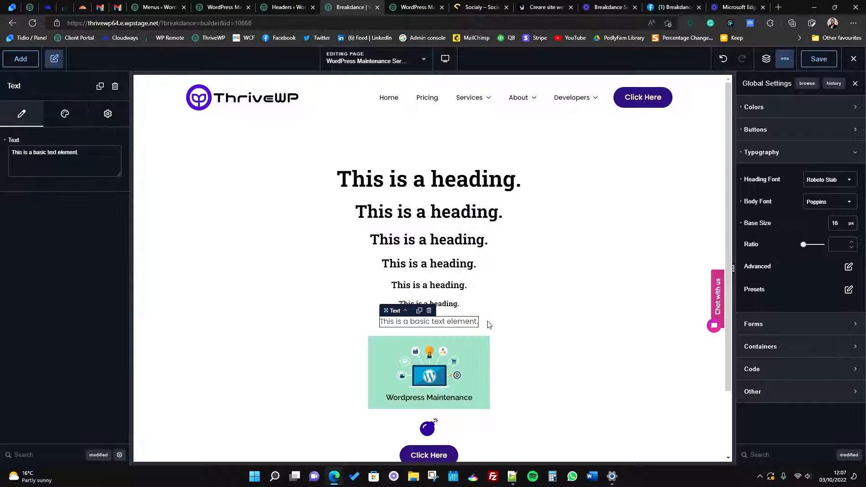
click(515, 324)
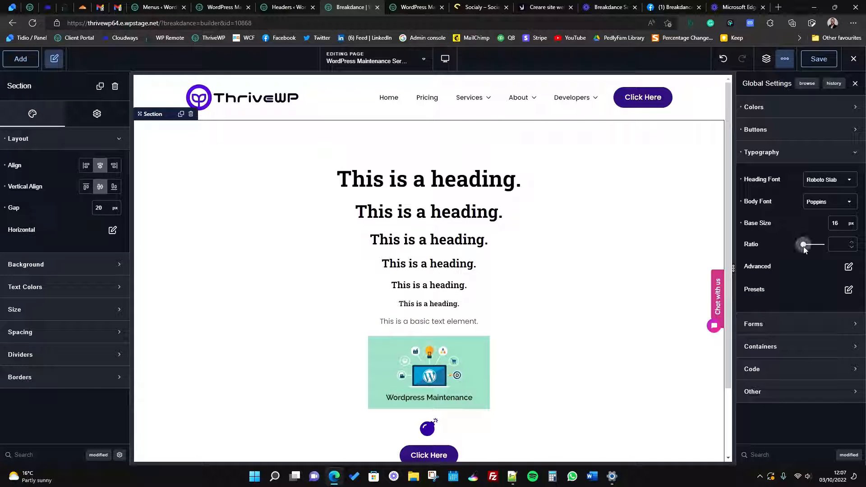
Step: Step the global typography ratio for Desktop up from 1 to 1.19, and settle on 1.3
drag(804, 246, 803, 245)
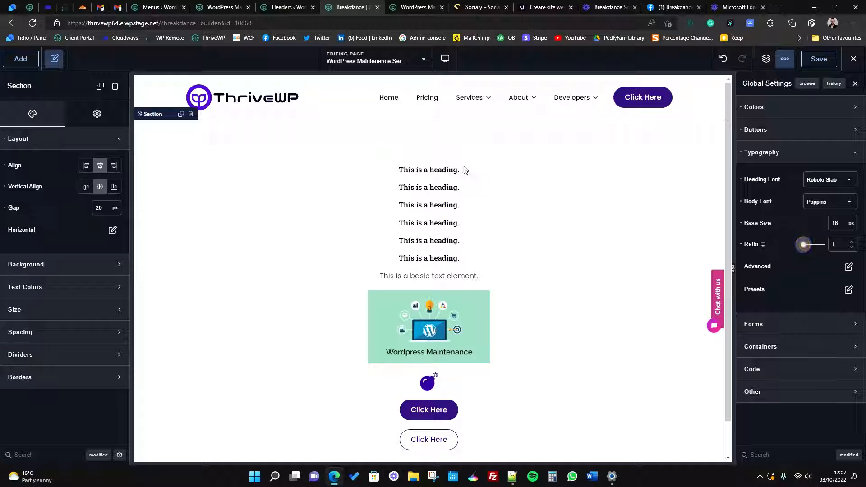
click(851, 243)
click(852, 243)
click(852, 243)
click(851, 243)
click(852, 243)
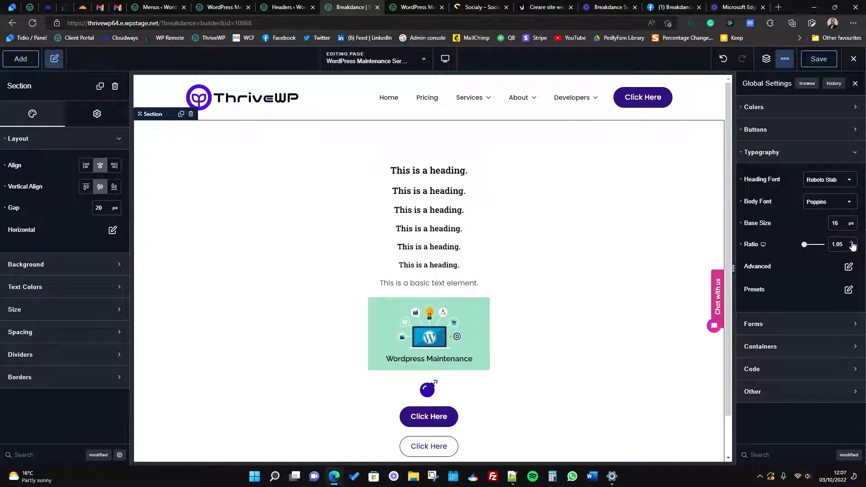
click(852, 243)
click(852, 243)
click(852, 243)
click(851, 243)
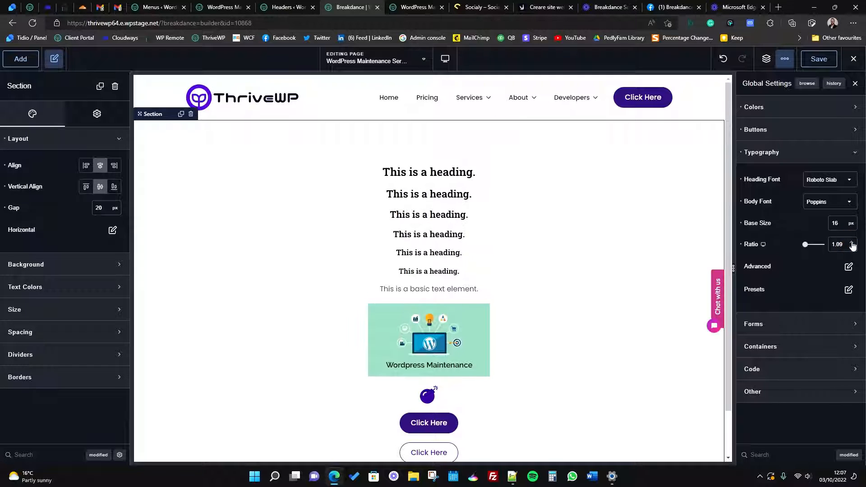
click(851, 243)
click(851, 243)
click(851, 243)
click(851, 243)
click(852, 243)
click(851, 245)
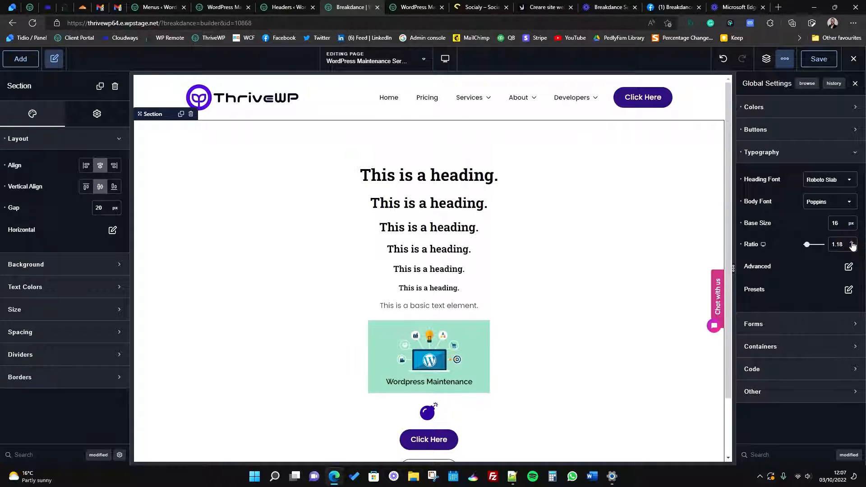
click(852, 245)
double_click(837, 244)
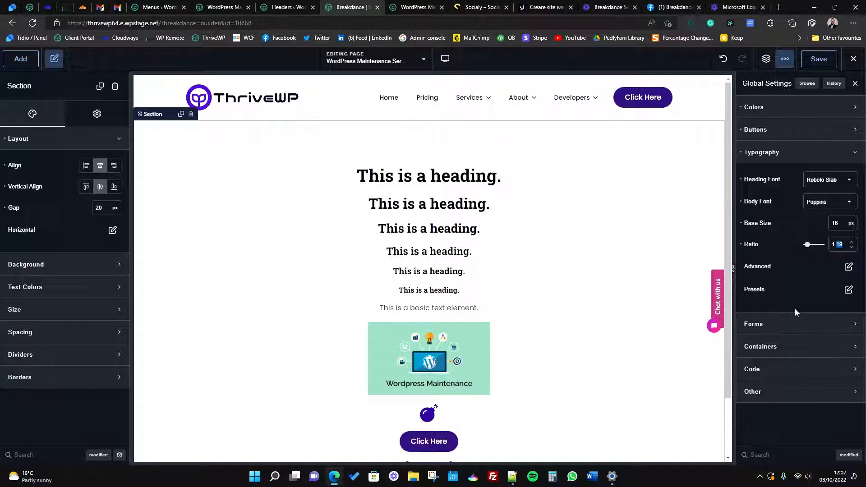
text(3)
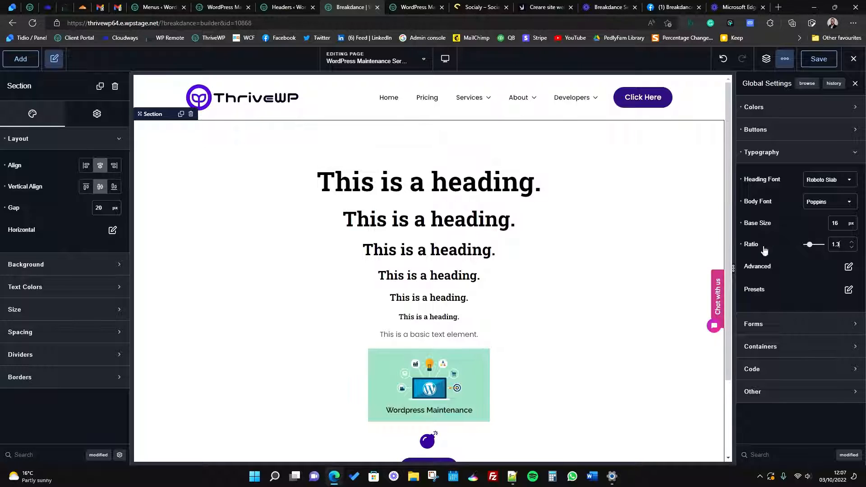
Step: Switch to the Phone Portrait breakpoint and set its typography ratio to 1.2
click(452, 66)
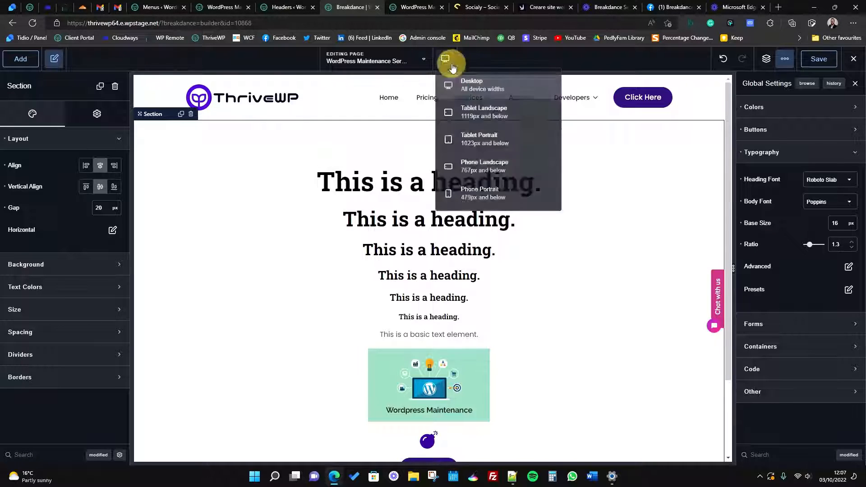
click(479, 193)
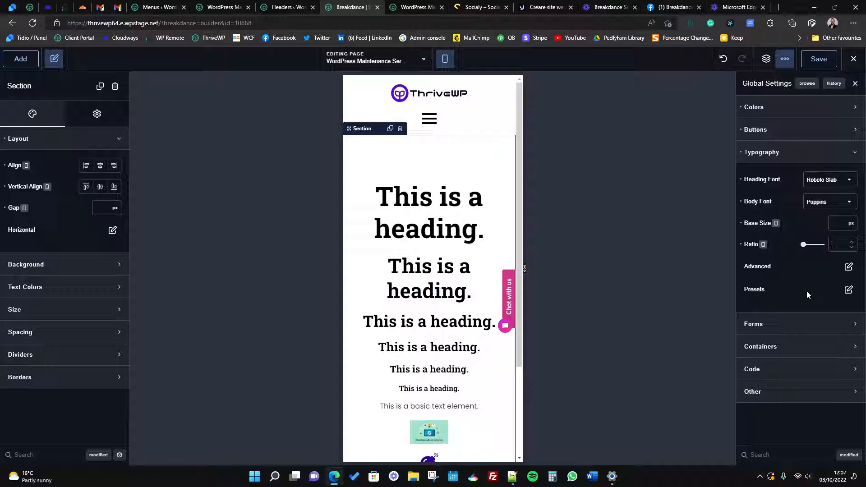
text(1.)
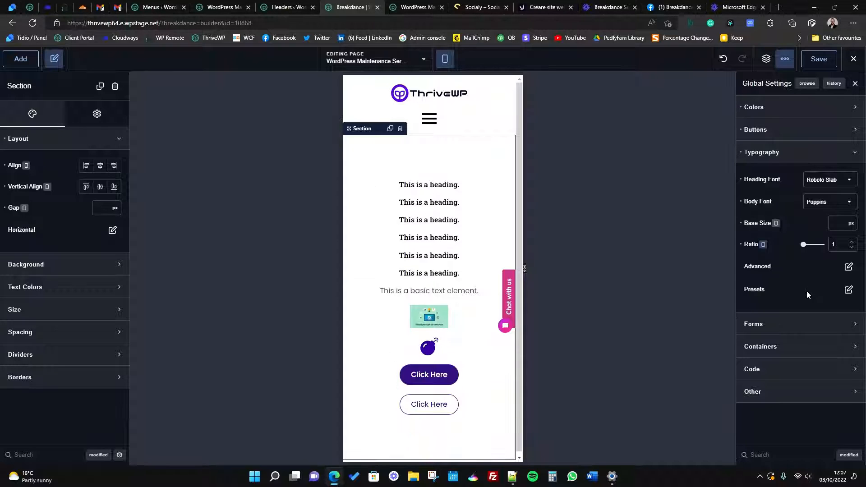
text(2)
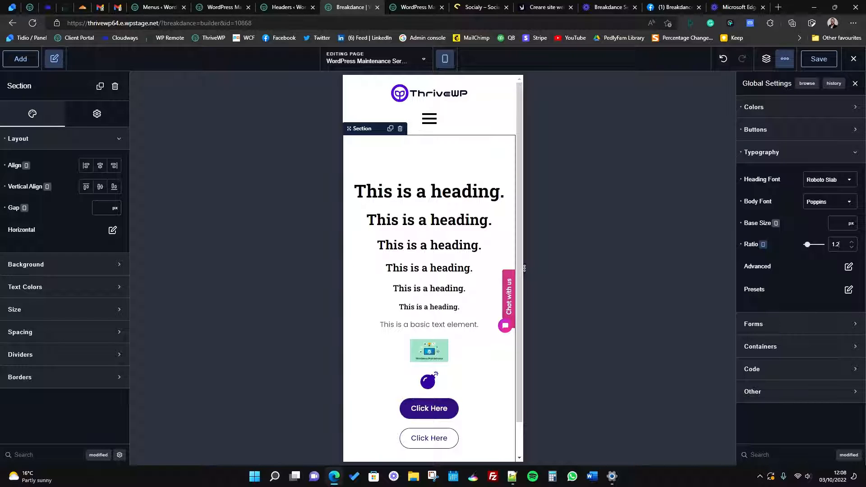
Step: Try a Phone Portrait typography ratio of 1.23, restore it to 1.2, and return to the Desktop view
text(5)
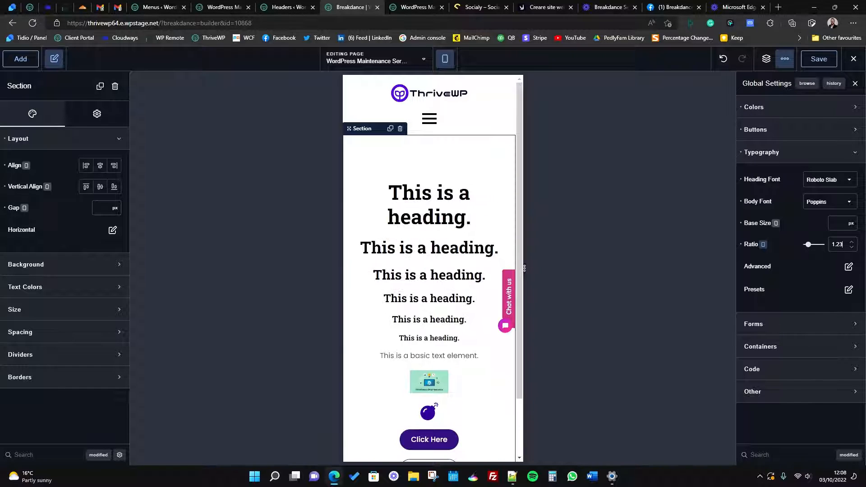
key(BackSpace)
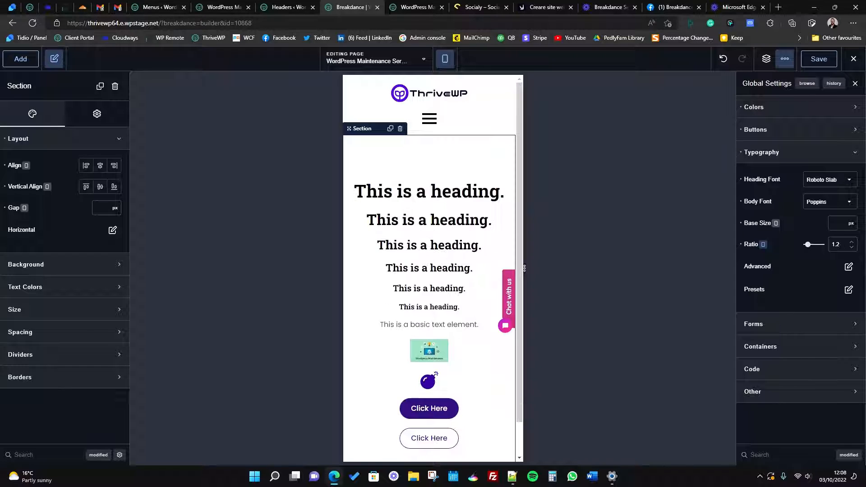
click(445, 61)
click(496, 88)
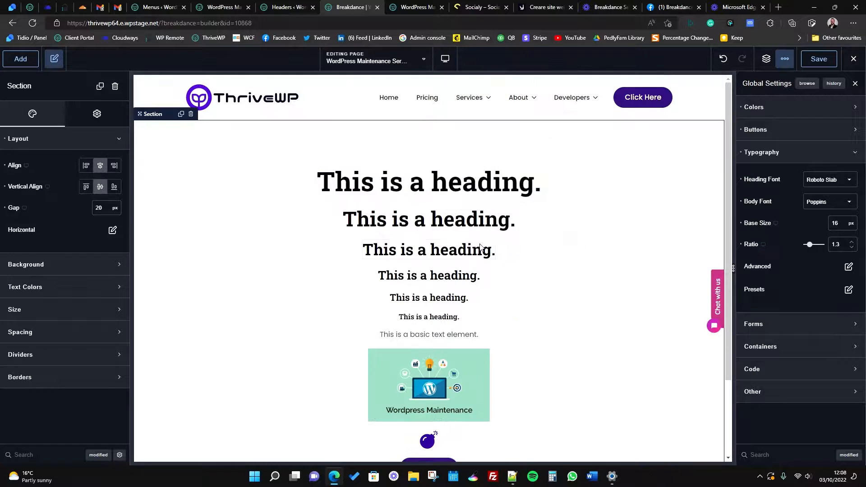
Step: Set the global typography ratio for Desktop to 1.35
click(451, 61)
click(452, 60)
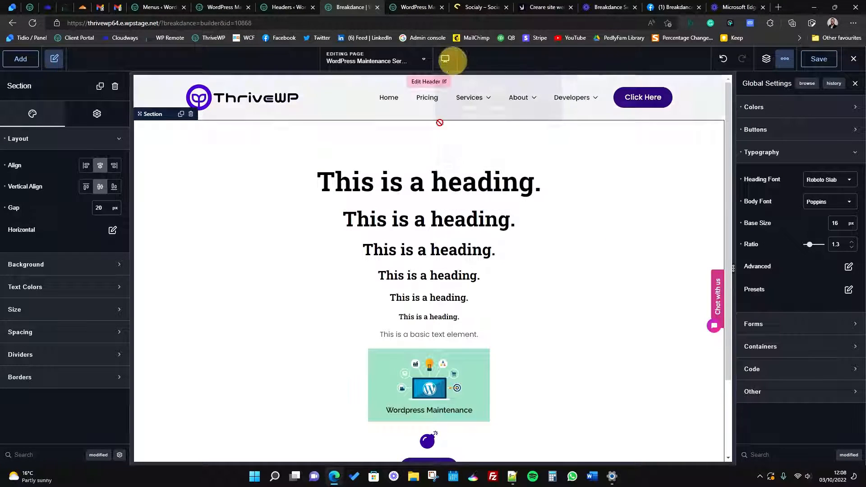
click(440, 181)
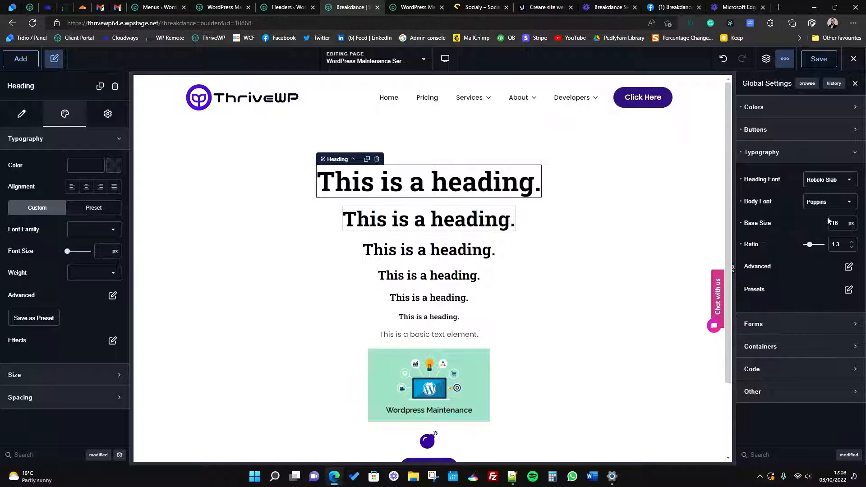
click(841, 244)
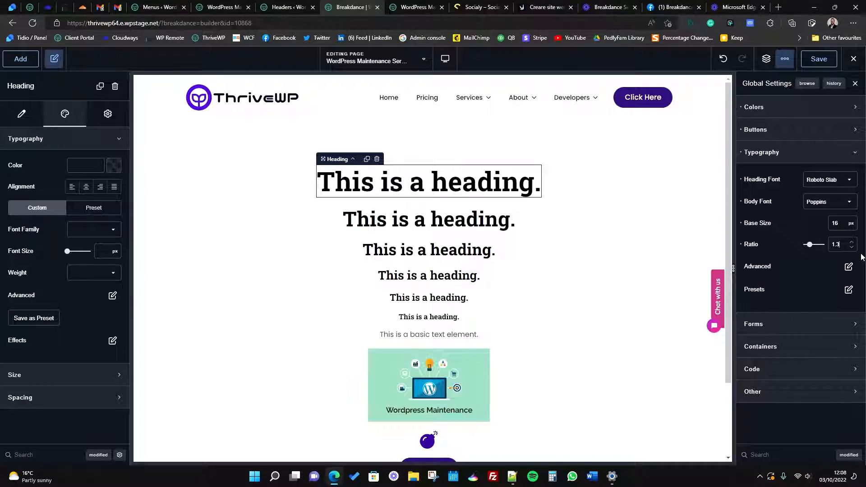
text(5)
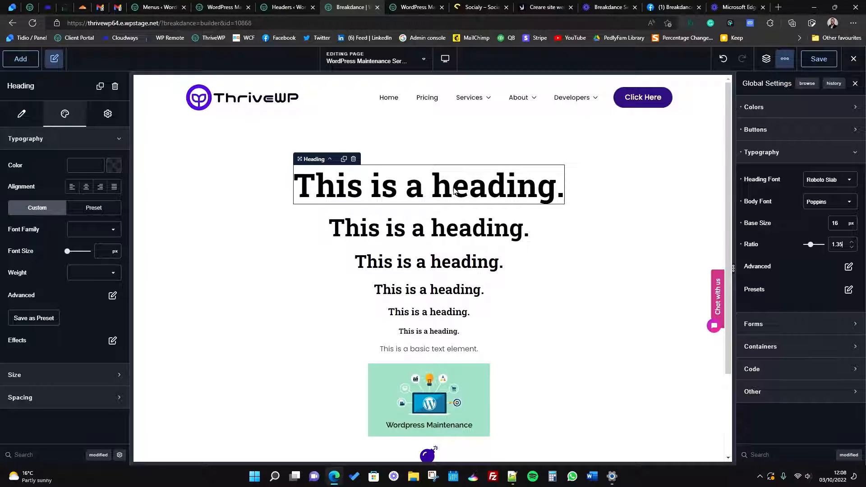
click(653, 227)
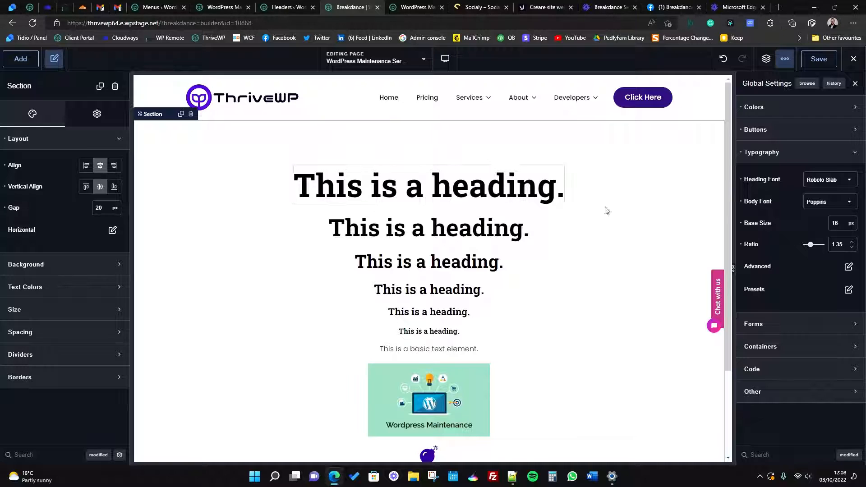
Step: Compare the sample headings at the Phone Portrait breakpoint, and switch back to Desktop
click(445, 59)
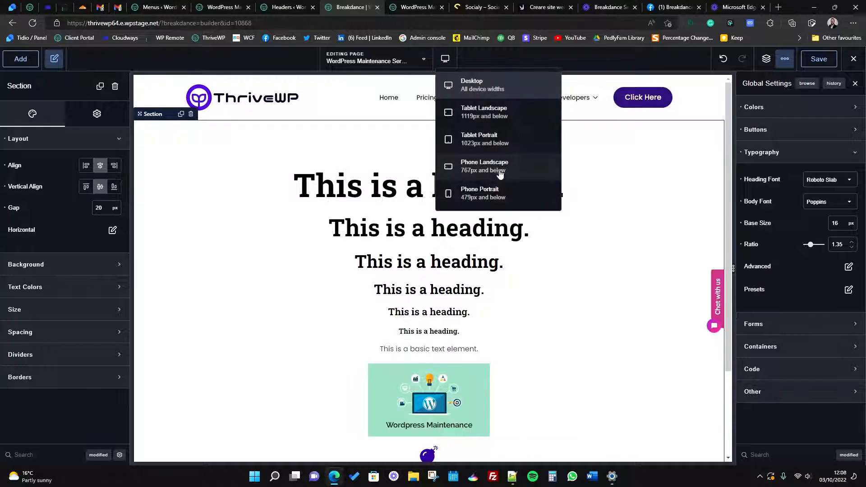
click(506, 193)
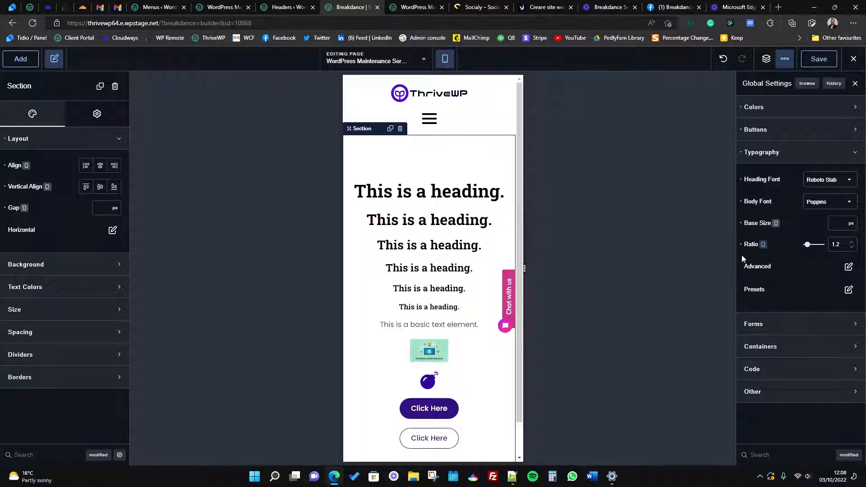
click(446, 68)
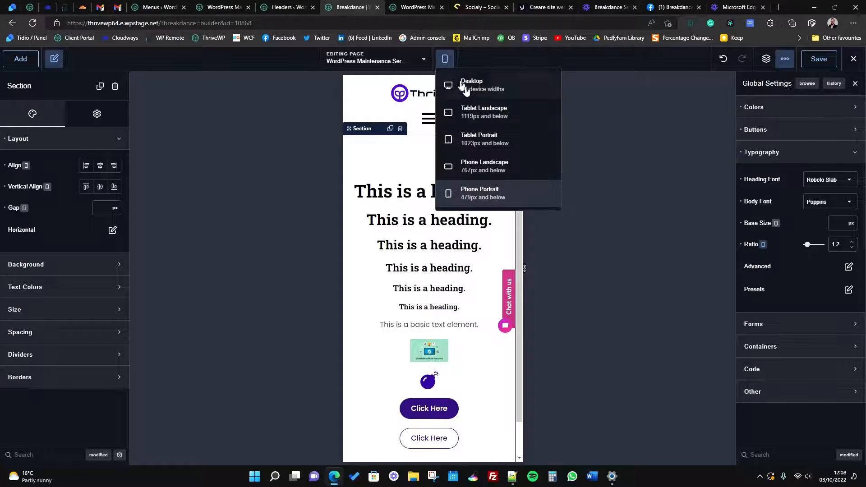
click(443, 83)
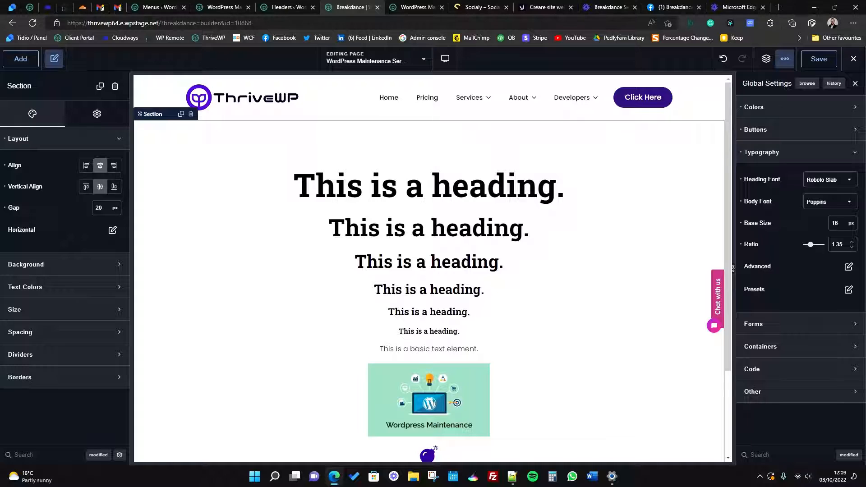
Step: Change the global heading font to ABeeZee
click(828, 179)
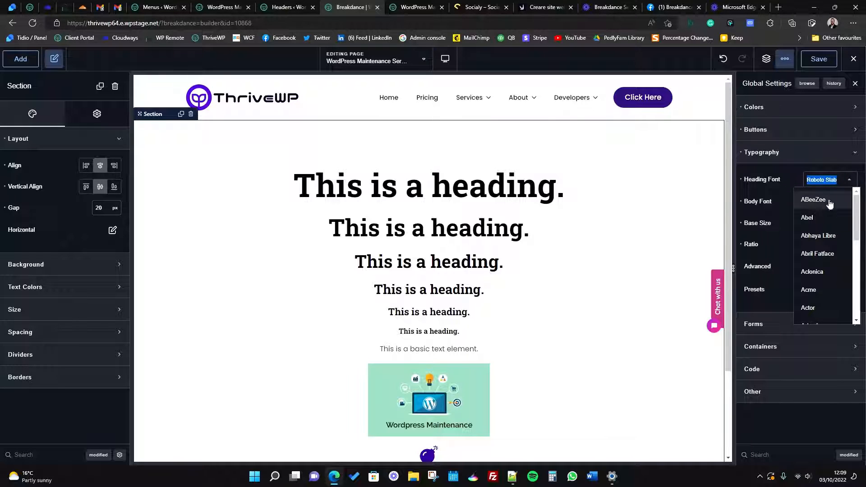
click(813, 199)
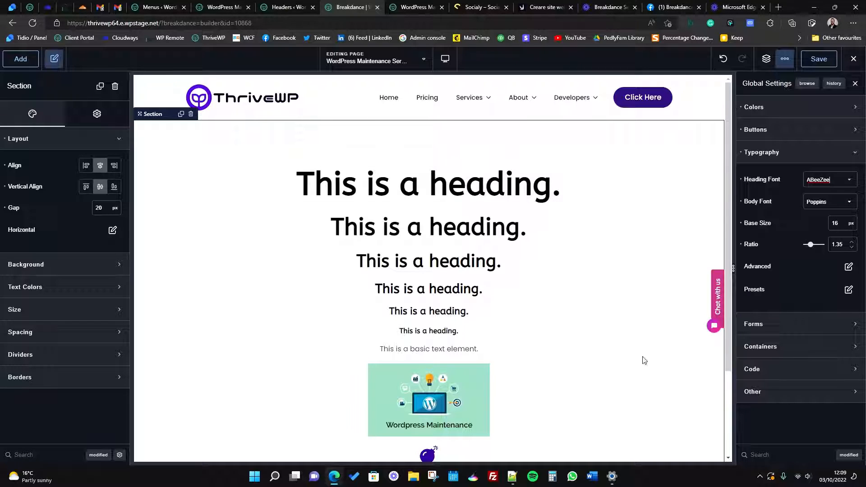
Step: Examine the advanced global typography options, including the Body settings, and the typography presets, closing each without changes
click(848, 266)
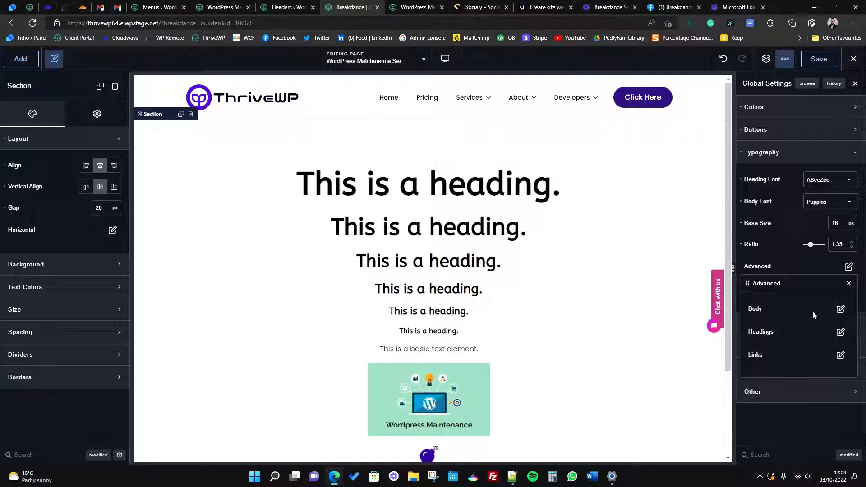
click(840, 309)
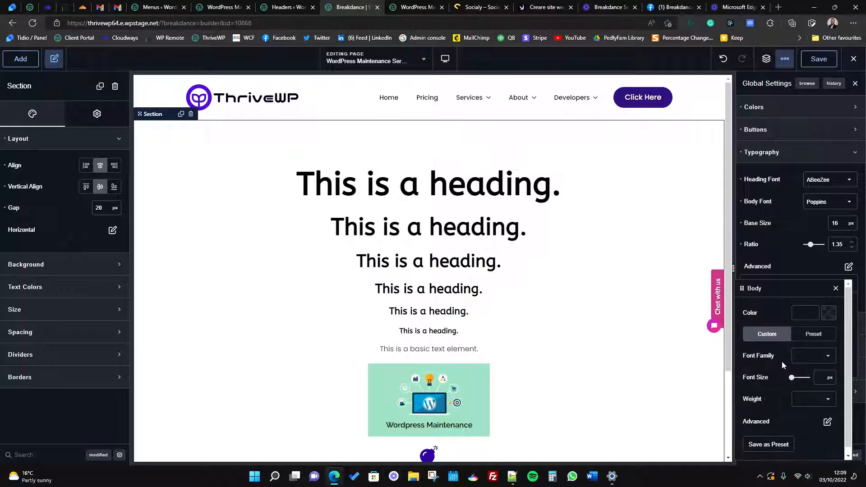
click(836, 288)
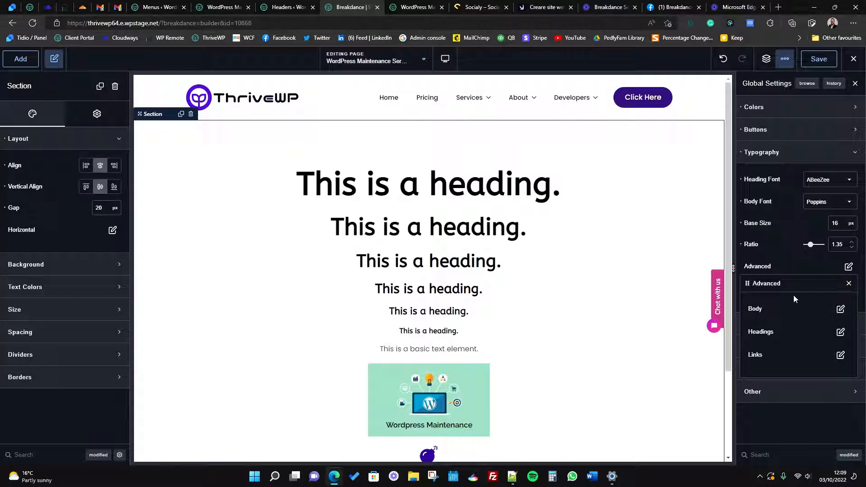
click(848, 283)
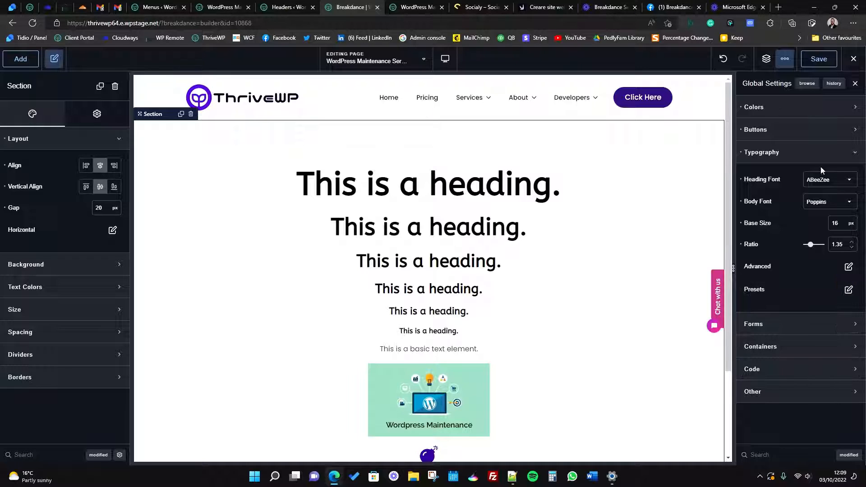
click(848, 289)
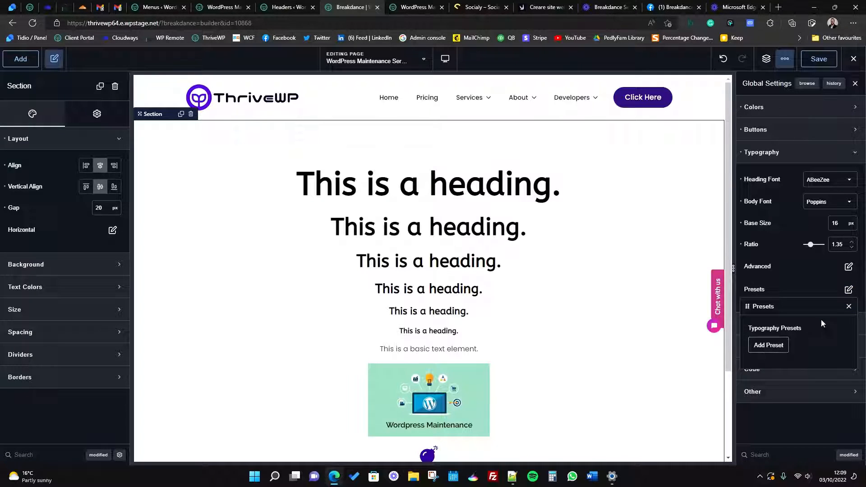
click(848, 306)
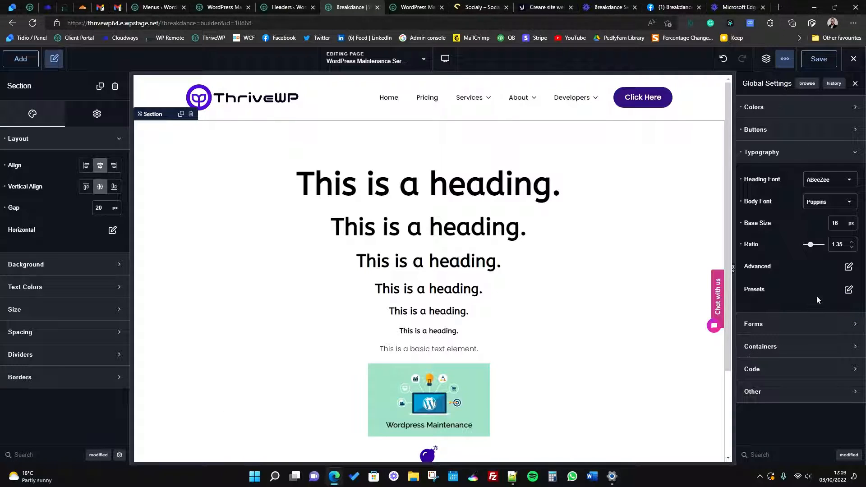
Step: Show the global Forms settings and add a Form Builder element below the sample buttons in the section
click(814, 329)
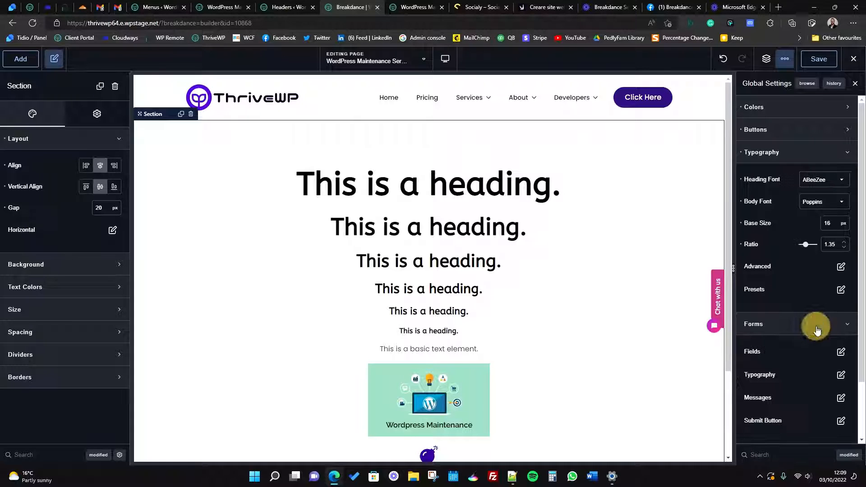
click(828, 155)
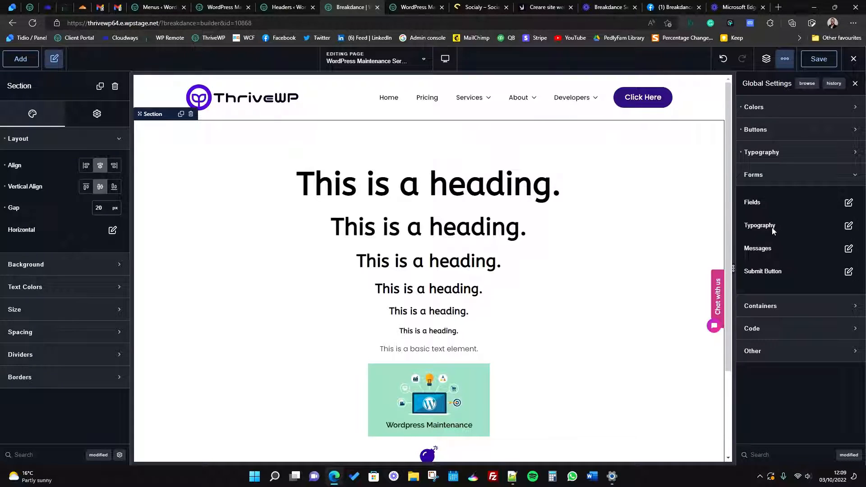
scroll(441, 372, down, 3)
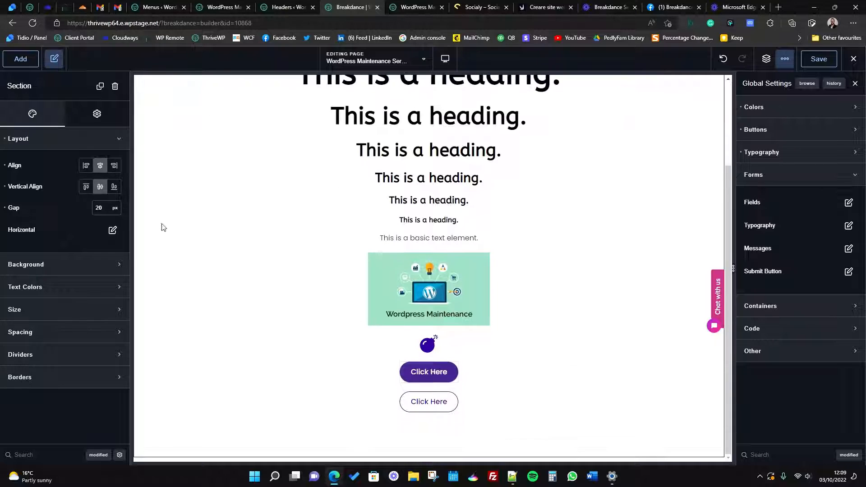
click(20, 58)
text(form)
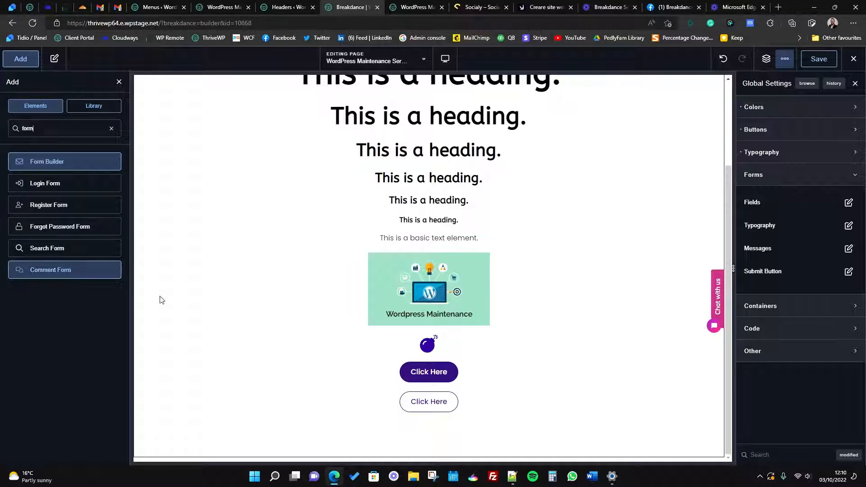
click(59, 162)
scroll(319, 309, down, 1)
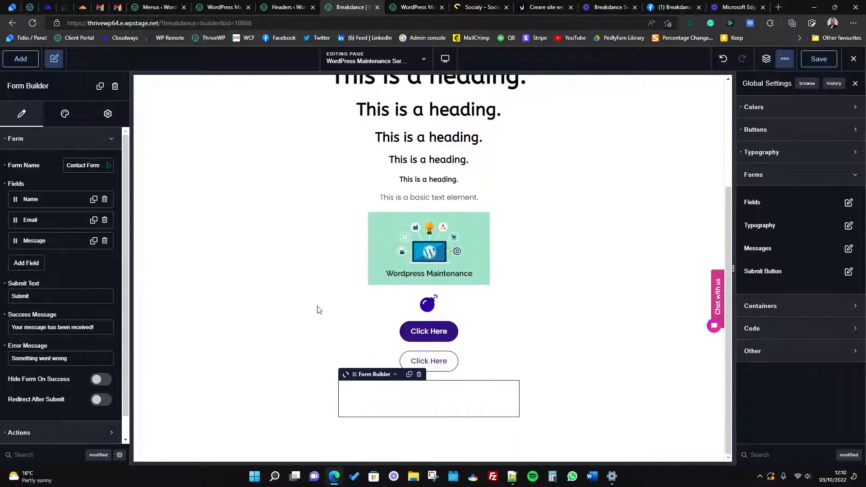
scroll(307, 332, down, 3)
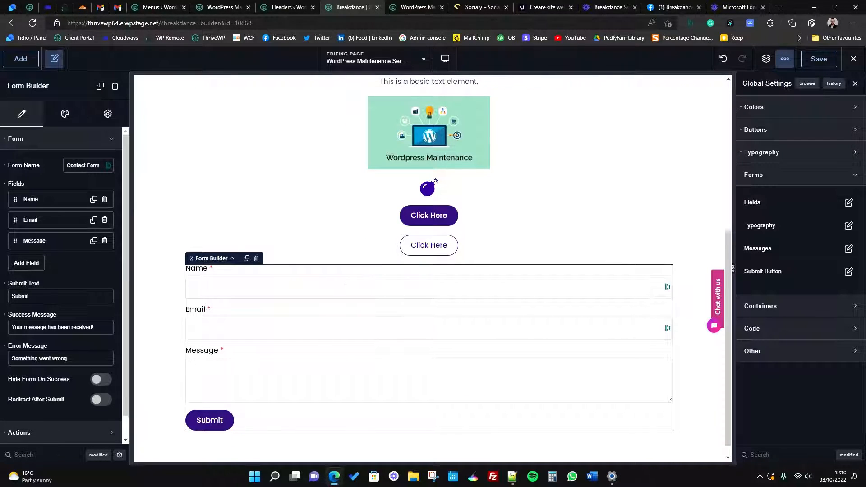
scroll(505, 344, down, 1)
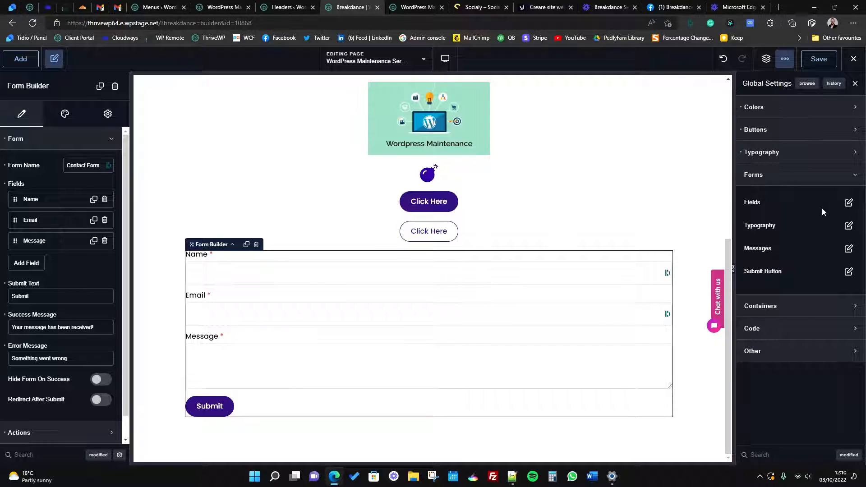
Step: Try the light purple palette colour as the global form field background, and settle on the near-white #F8F3FB
click(848, 203)
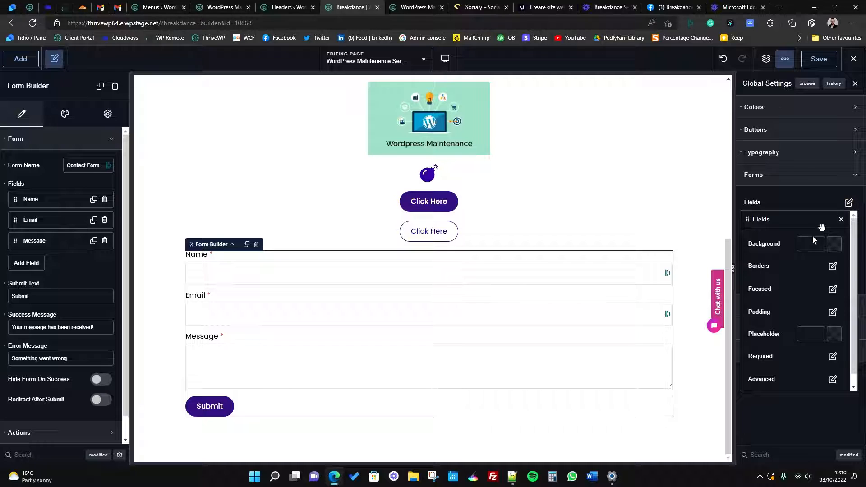
click(833, 247)
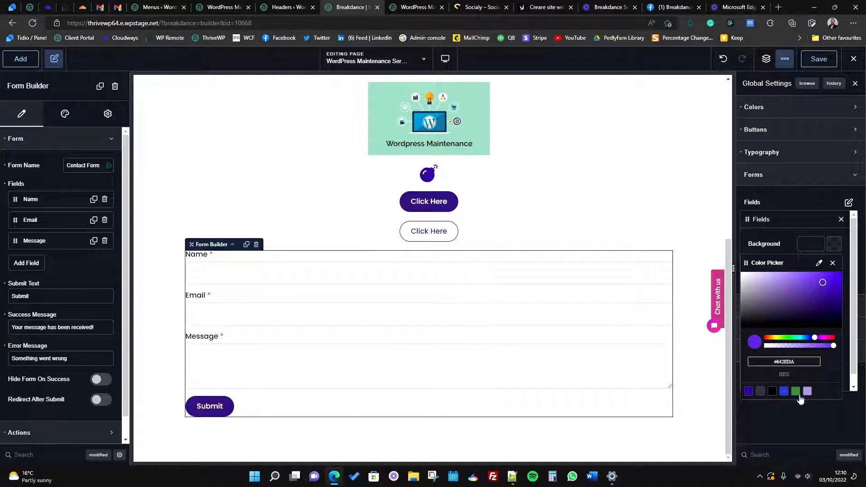
click(806, 390)
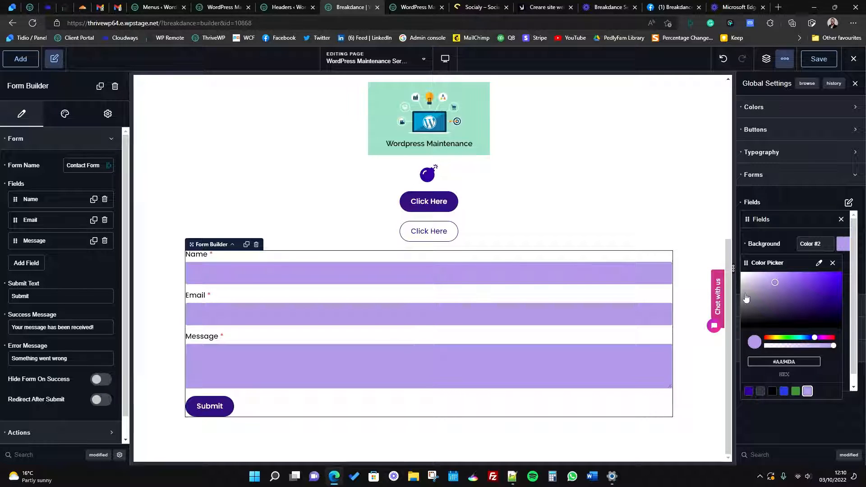
drag(745, 297, 745, 275)
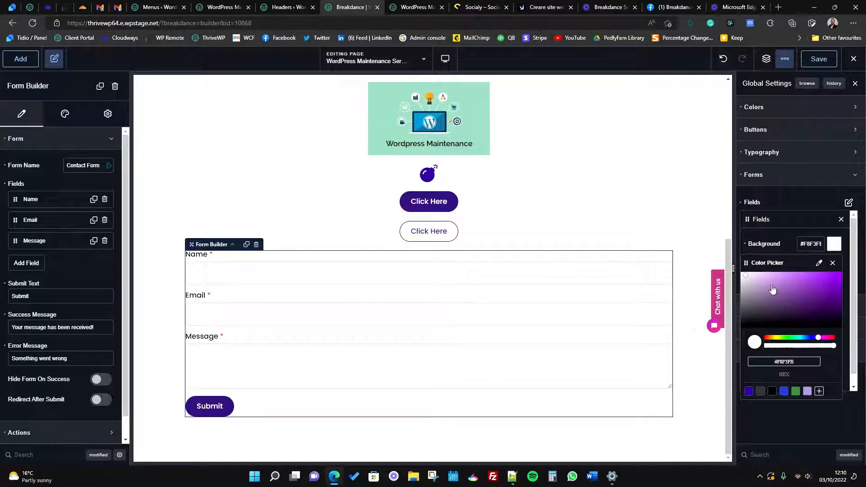
Step: Set the border width of the global form fields to 1 px on all sides
click(833, 266)
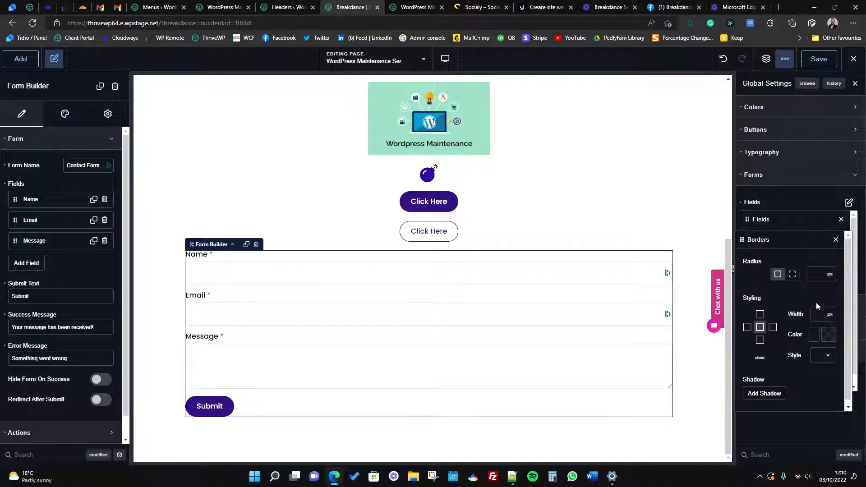
click(817, 314)
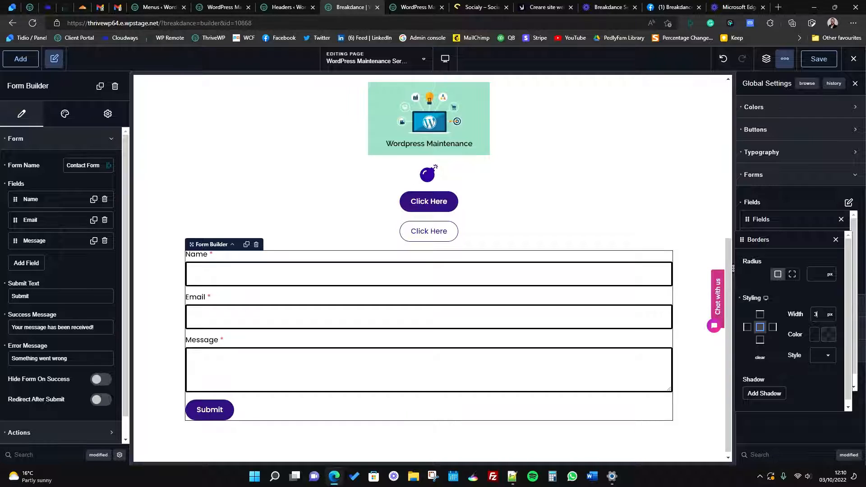
text(2)
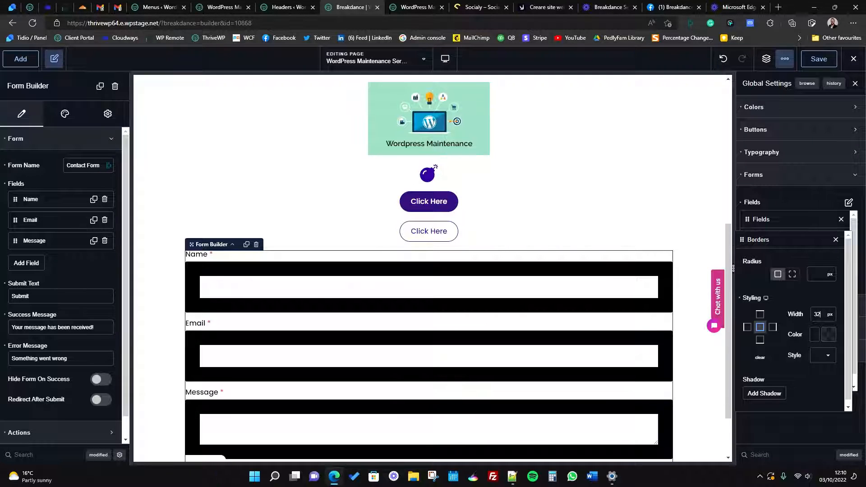
key(BackSpace)
key(BackSpace)
text(1)
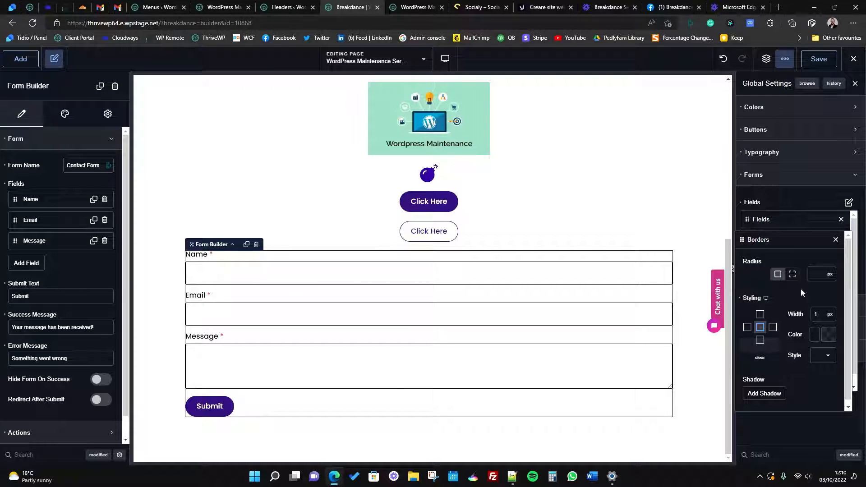
Step: Try the dark purple Brand palette colour on the border of the global form fields
click(827, 334)
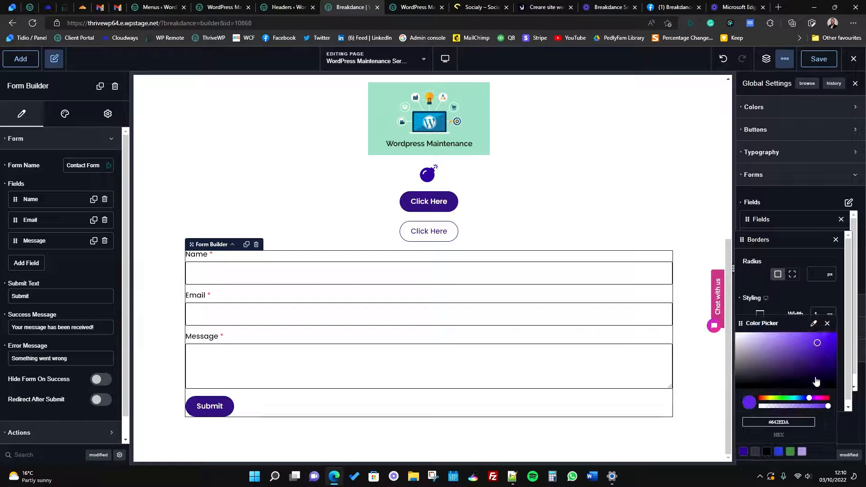
click(743, 452)
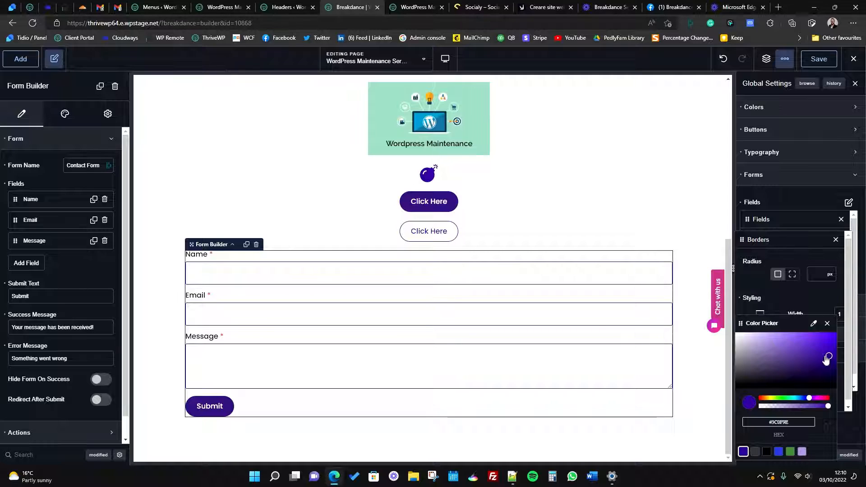
click(783, 296)
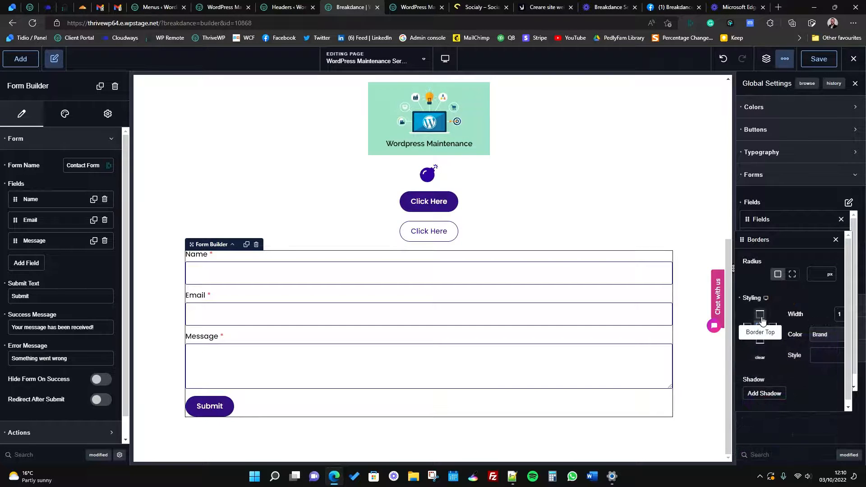
Step: Try a 3 px width on only the top border of the global form fields
click(761, 317)
double_click(838, 313)
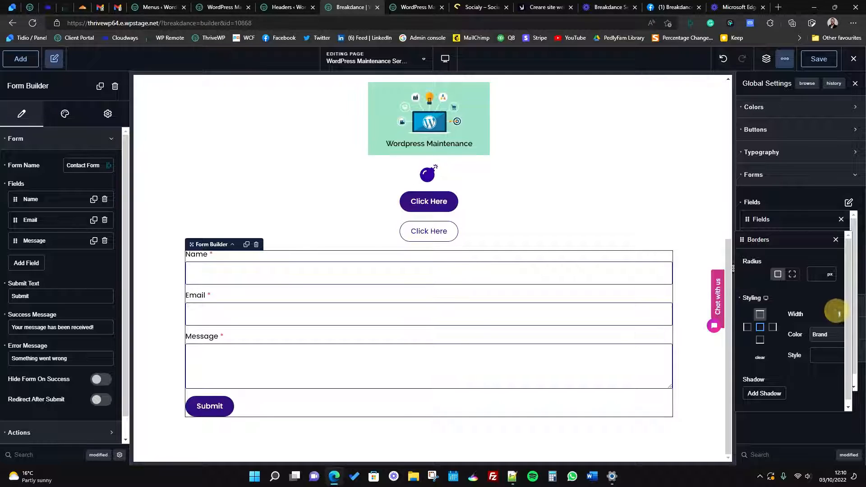
text(3)
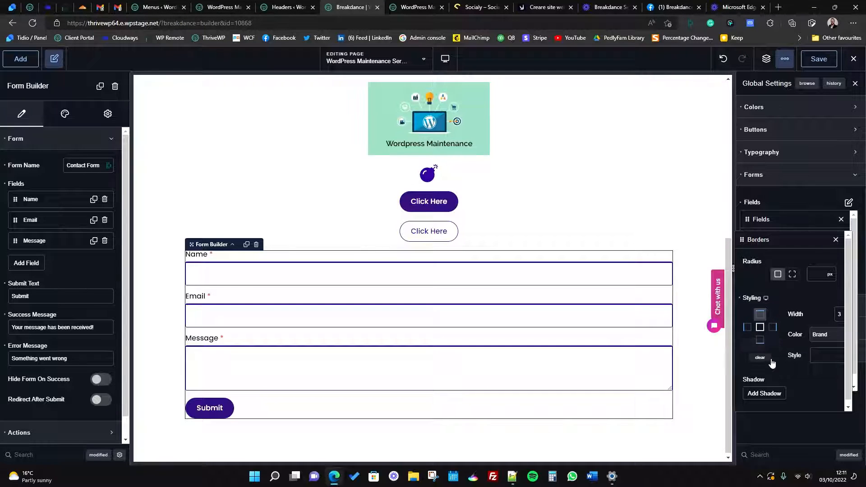
Step: Reset the form field border width to 1 px on all sides, and reapply 3 px to the top border alone
click(760, 327)
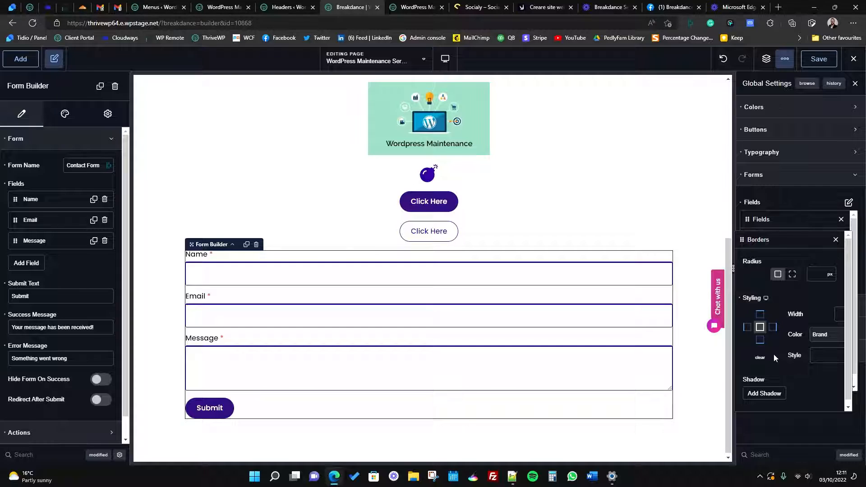
click(760, 315)
click(760, 327)
click(838, 314)
text(1)
click(760, 314)
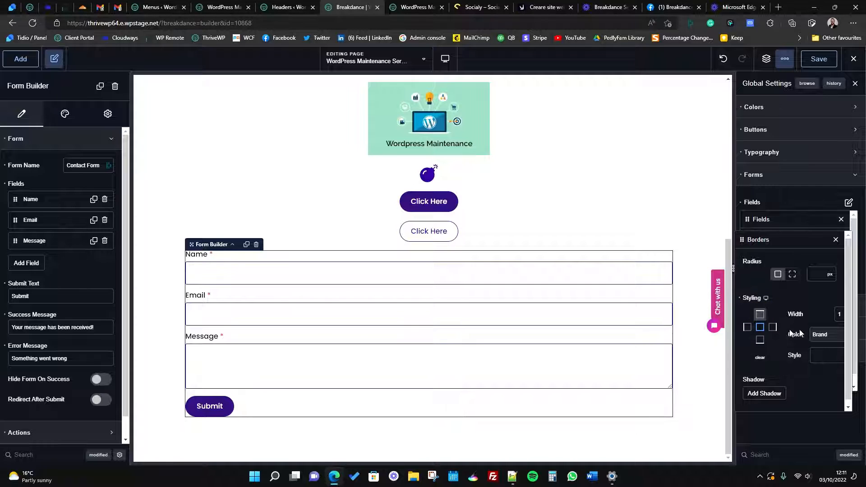
click(838, 314)
text(3)
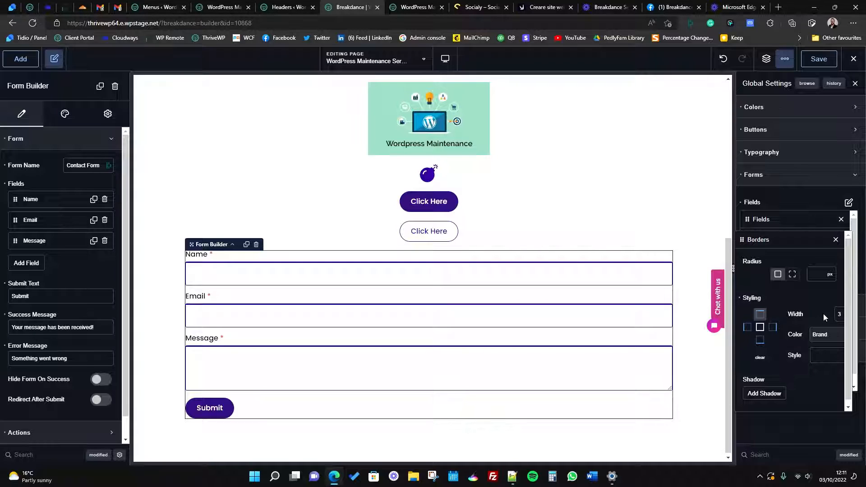
Step: Try a shadow on the global form fields, clear the border and shadow styling, and close the border settings
scroll(799, 313, down, 1)
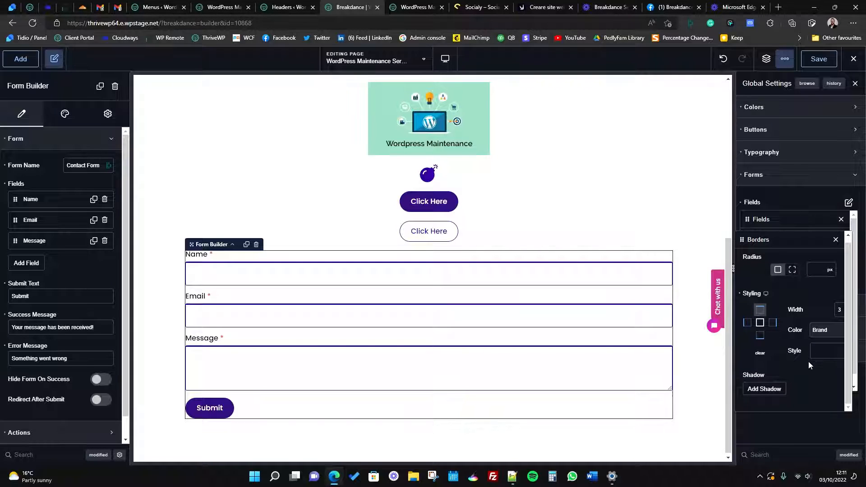
click(766, 389)
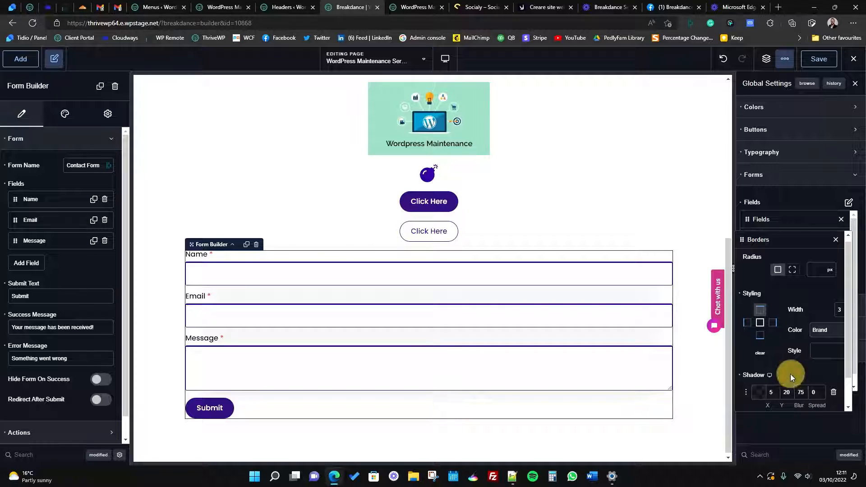
click(835, 240)
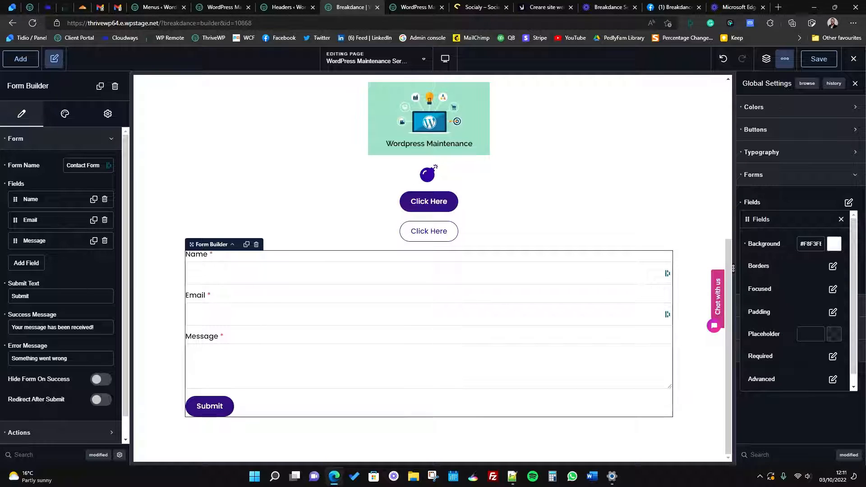
Step: Add a Login Form element between the outlined sample button and the contact form, and select the section containing them
click(20, 59)
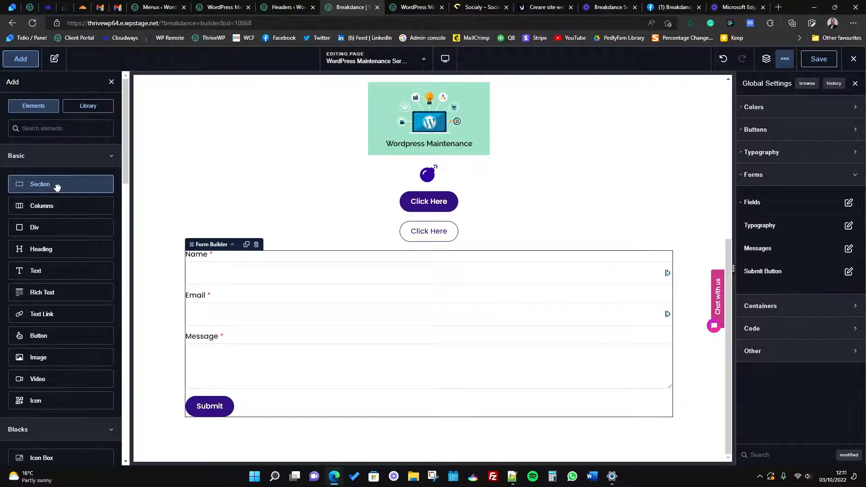
text(form)
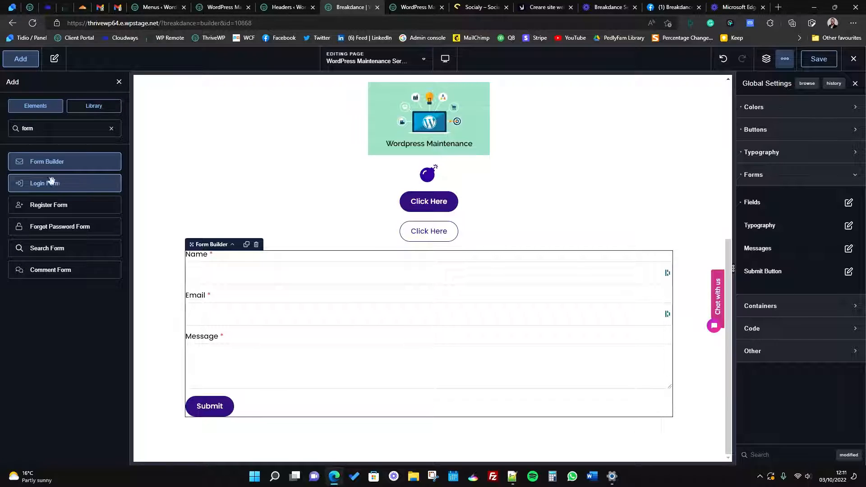
drag(58, 182, 381, 244)
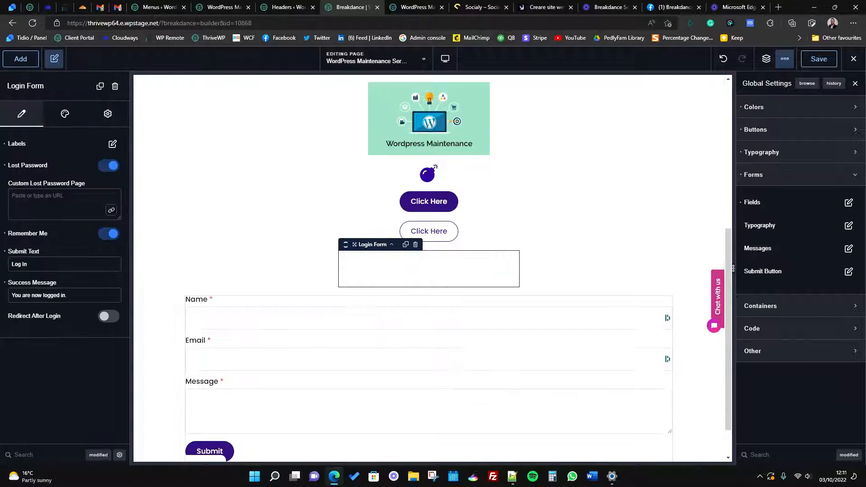
scroll(589, 264, down, 1)
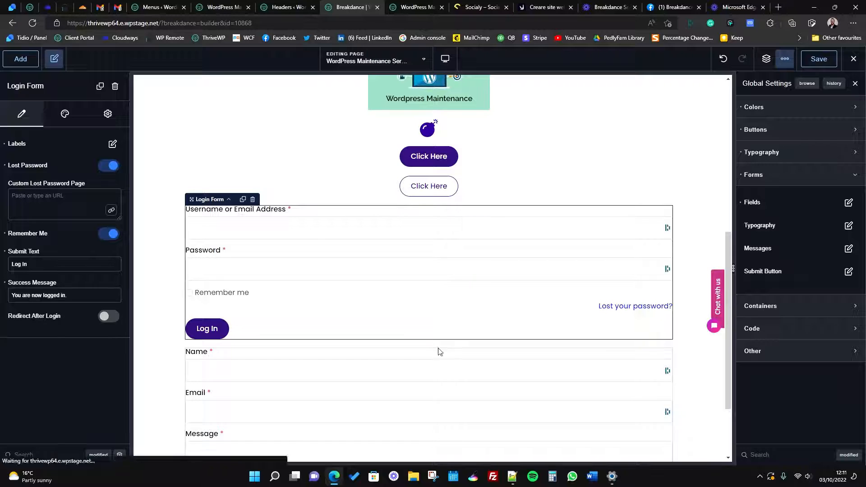
scroll(629, 231, down, 2)
click(649, 92)
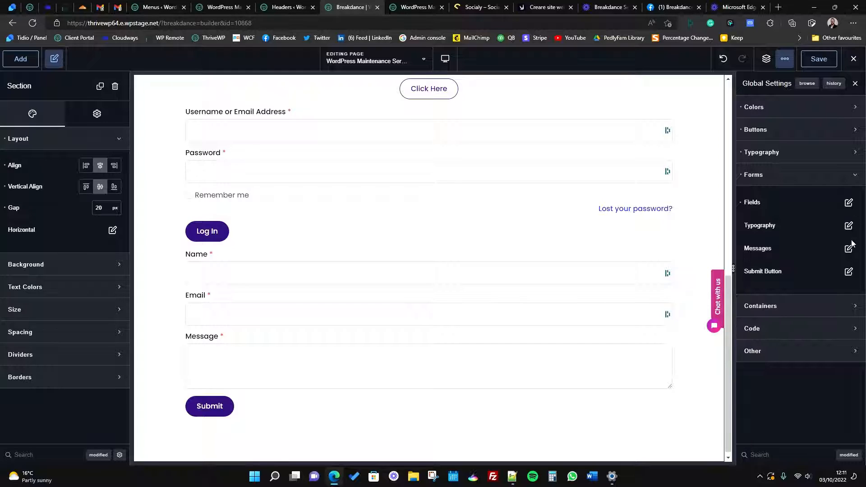
Step: Try centre alignment for the global form submit button, settle on Full Width, and collapse the Forms settings
click(848, 271)
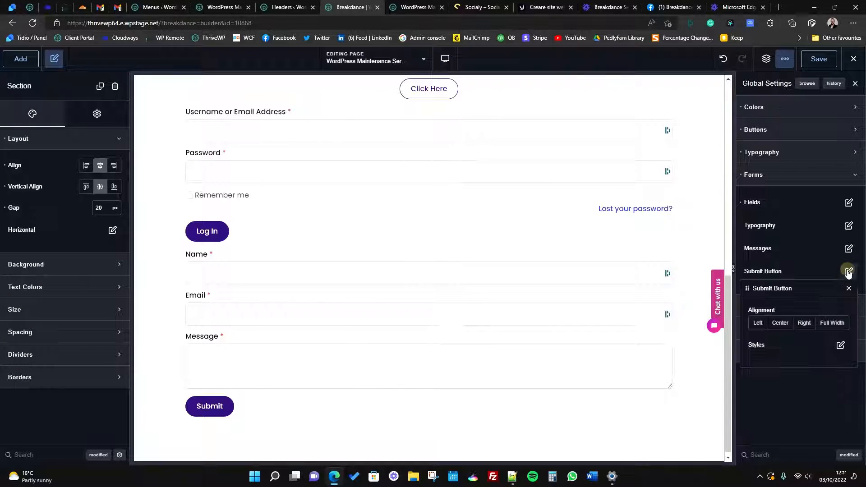
click(779, 323)
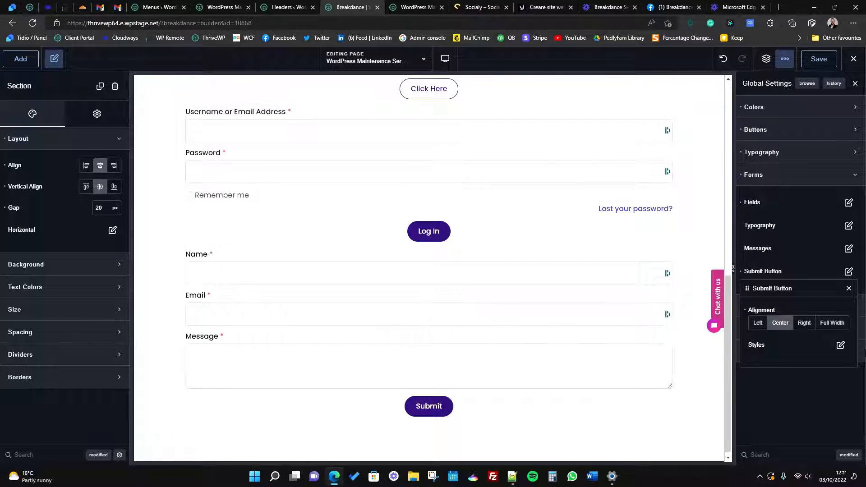
click(834, 324)
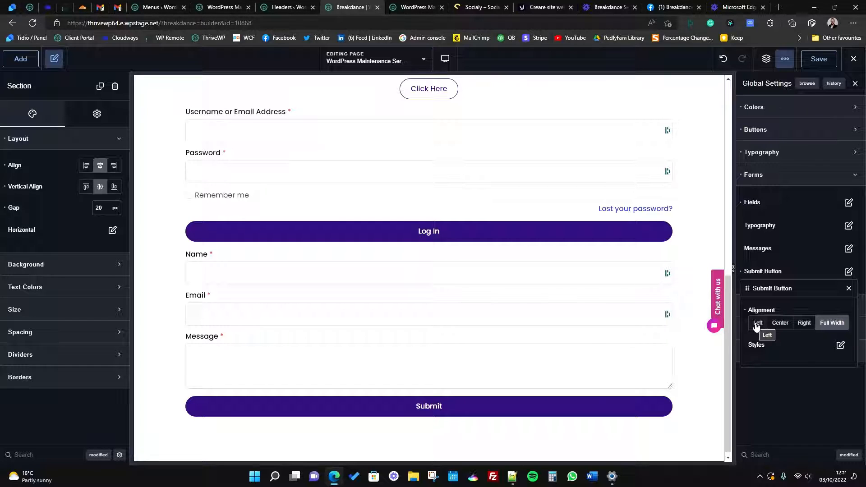
click(848, 288)
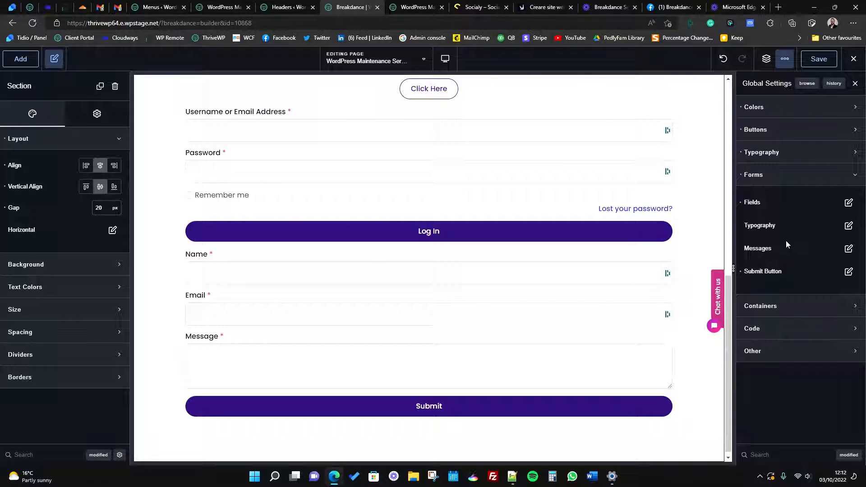
click(792, 176)
Step: Show the global Containers settings and clear the gap value of the selected sample section
scroll(369, 257, up, 1)
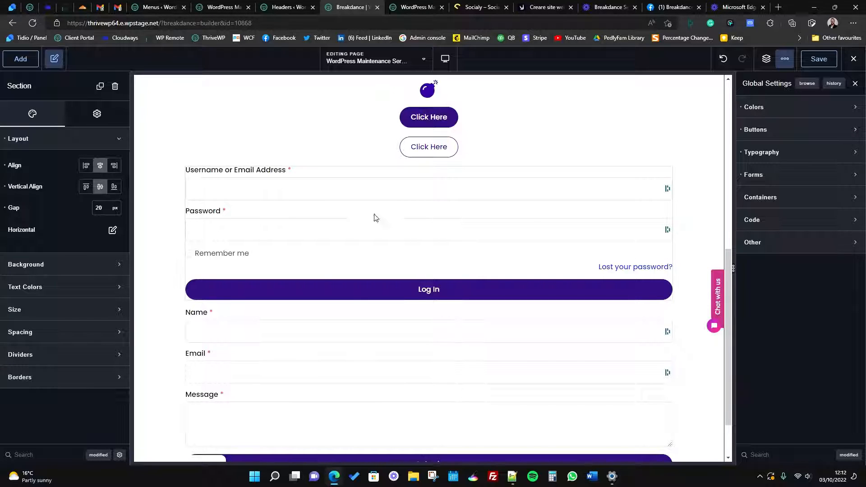
scroll(380, 336, down, 2)
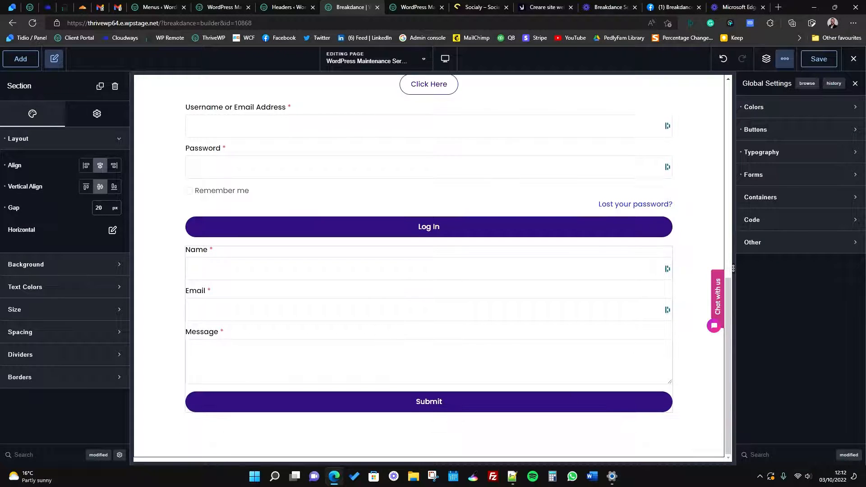
scroll(631, 305, up, 5)
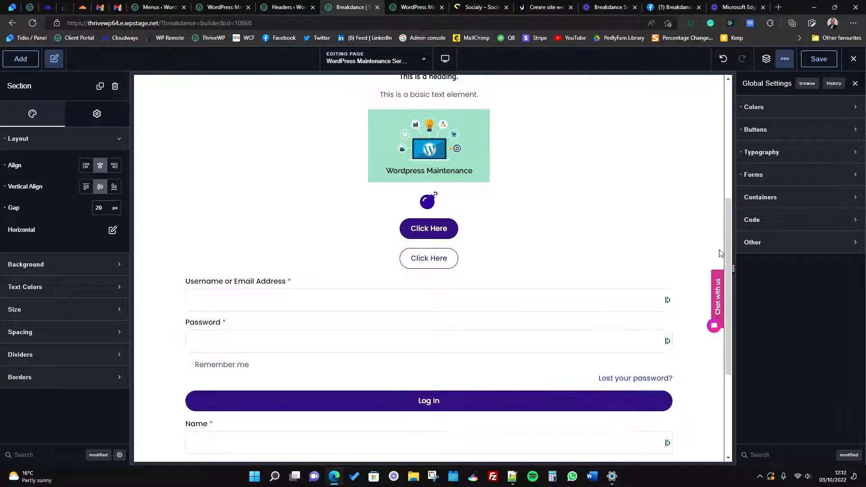
click(807, 198)
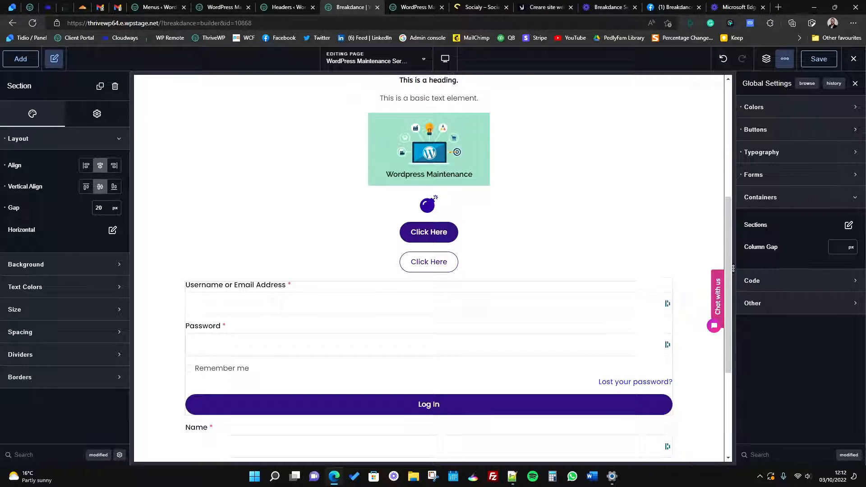
scroll(595, 253, up, 7)
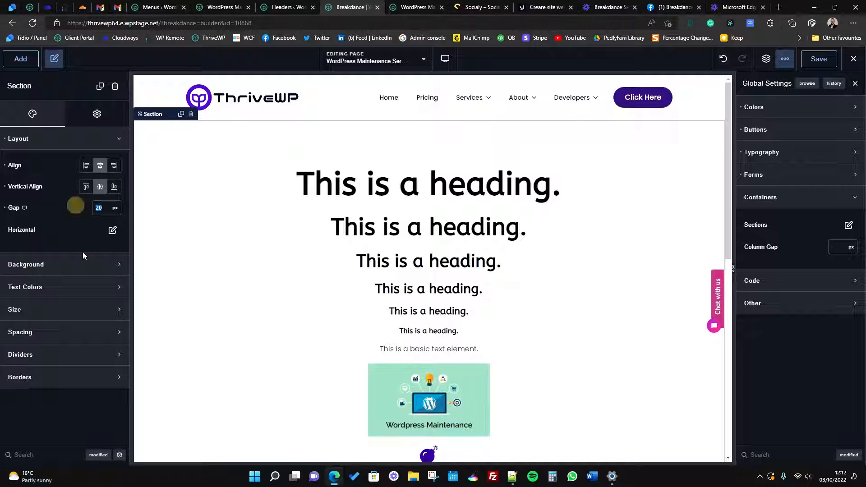
key(BackSpace)
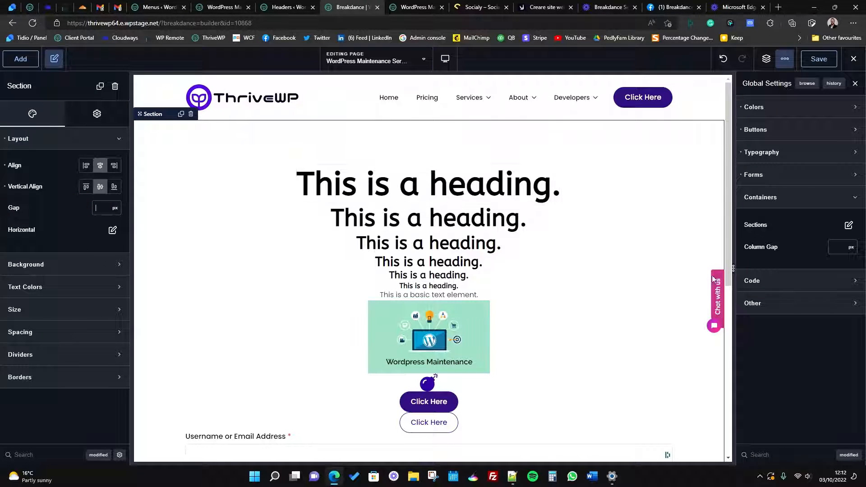
Step: Try a global column gap of 20 px, and clear the value
click(837, 247)
text(20)
key(BackSpace)
key(BackSpace)
Step: Set the global vertical padding for sections to 100 px and check the spacing above and below the sample section
click(848, 225)
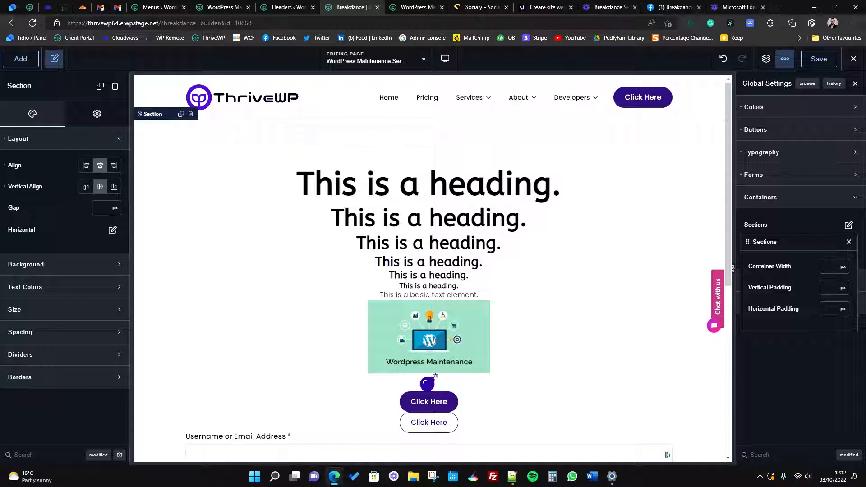
click(834, 287)
text(100)
scroll(563, 152, down, 7)
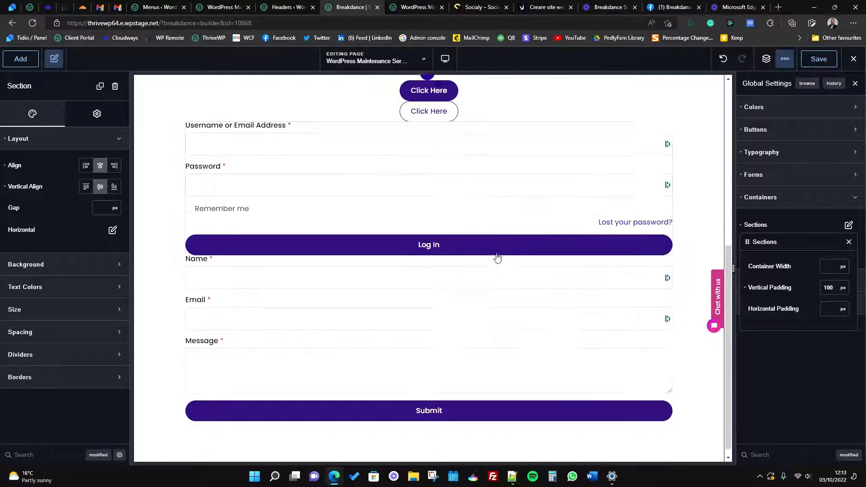
scroll(451, 428, up, 7)
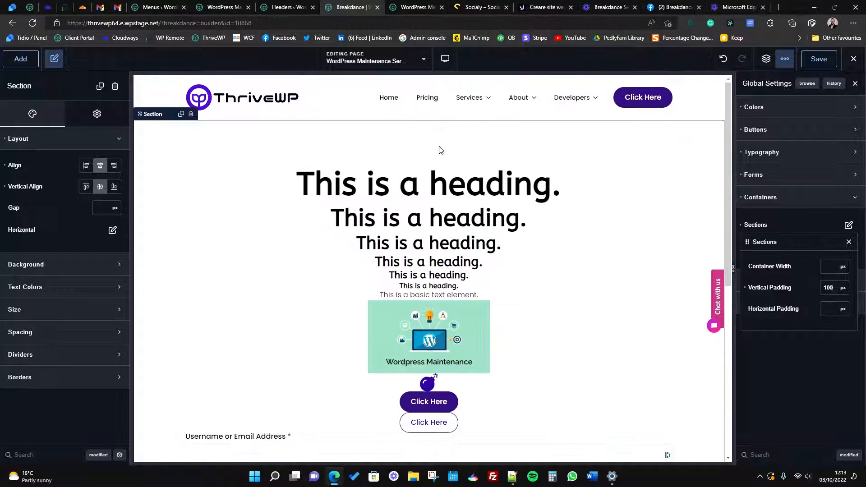
scroll(473, 322, down, 3)
scroll(477, 328, down, 4)
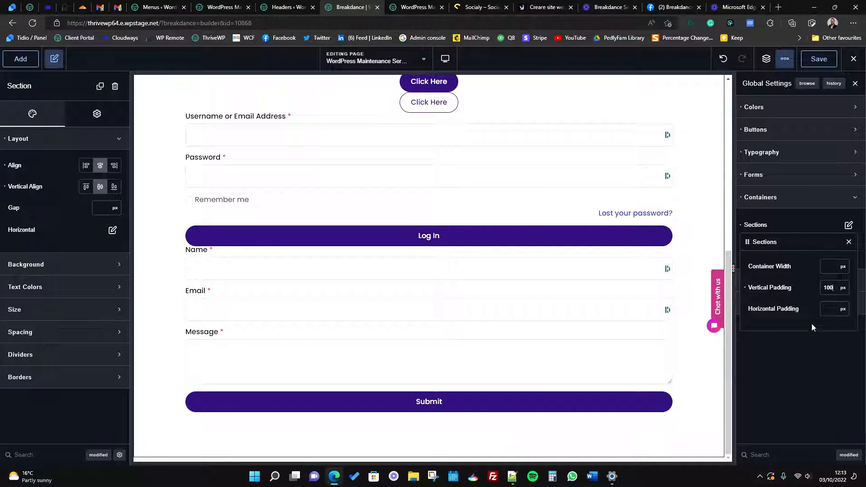
Step: Try 500 px as the global horizontal padding for sections, reduce it to 200 px, and review the page
key(Tab)
text(500)
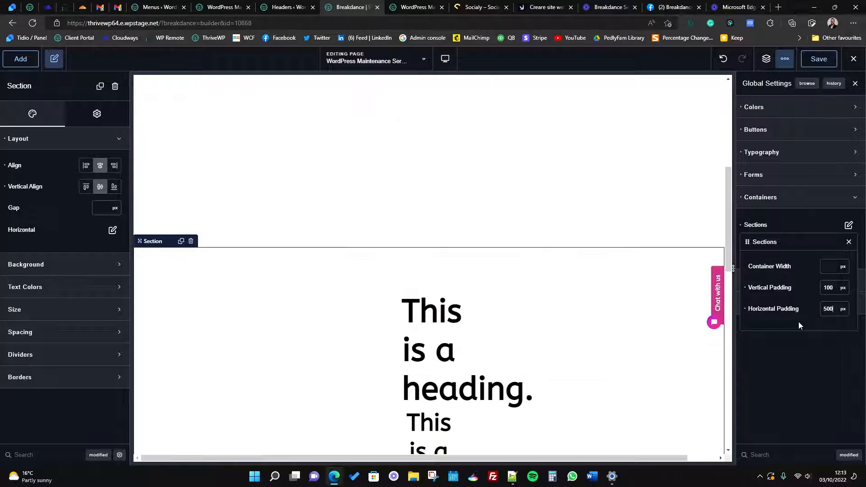
scroll(590, 230, down, 10)
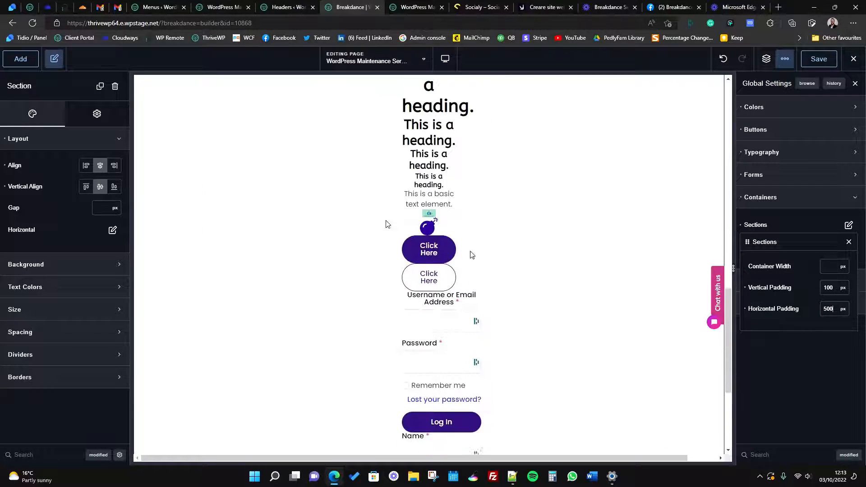
click(825, 308)
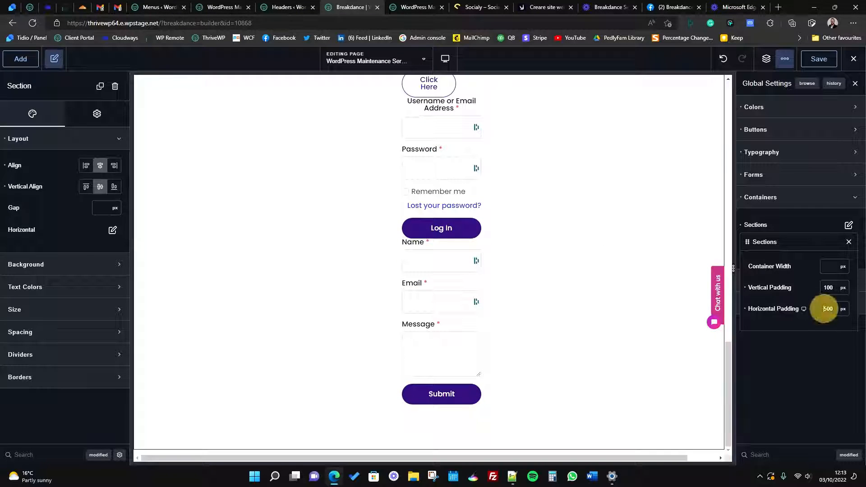
text(2)
scroll(562, 303, up, 6)
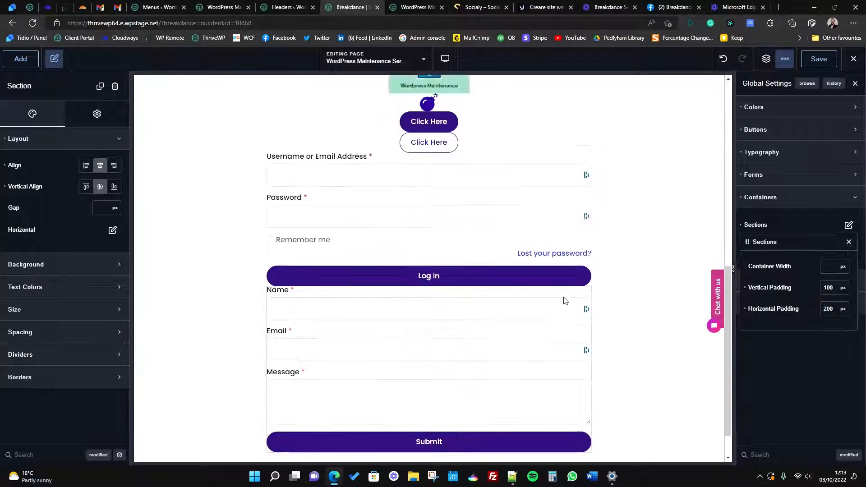
scroll(558, 210, down, 4)
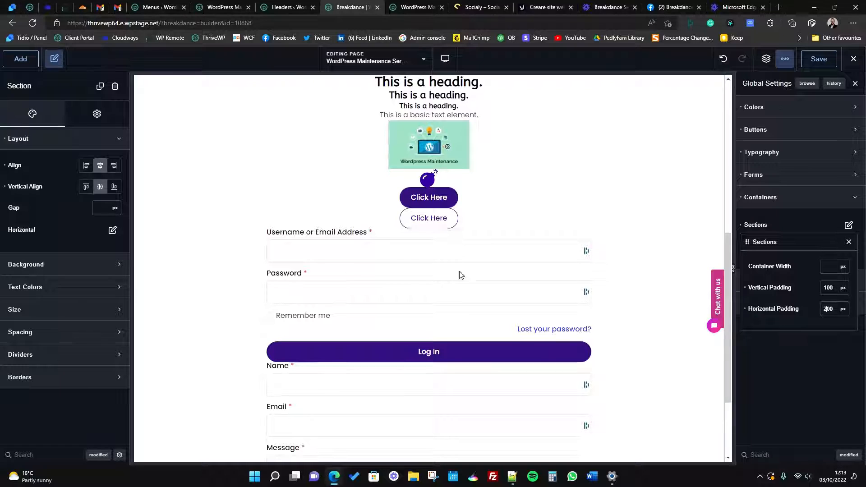
Step: Review the sample section's side spacing and clear the global horizontal padding for sections
scroll(460, 272, down, 3)
scroll(458, 316, up, 6)
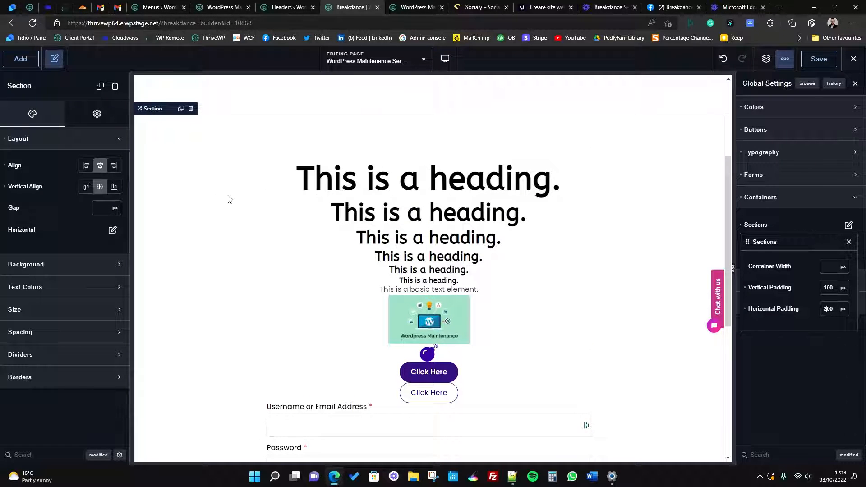
scroll(642, 328, down, 3)
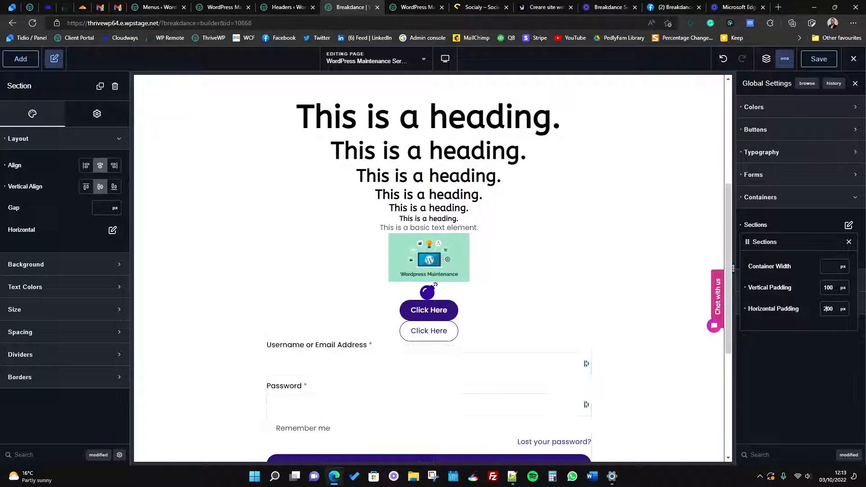
click(810, 220)
click(846, 226)
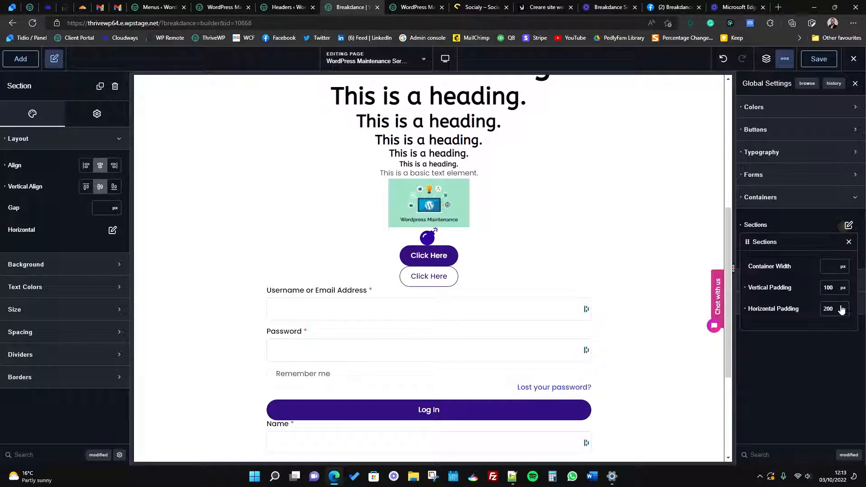
click(744, 310)
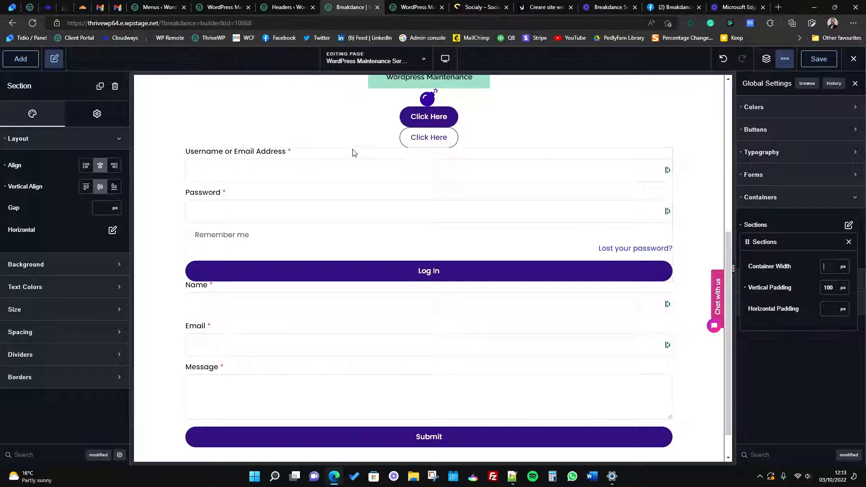
Step: Try a global container width of 900 px for sections, review the page, and clear the value
text(900)
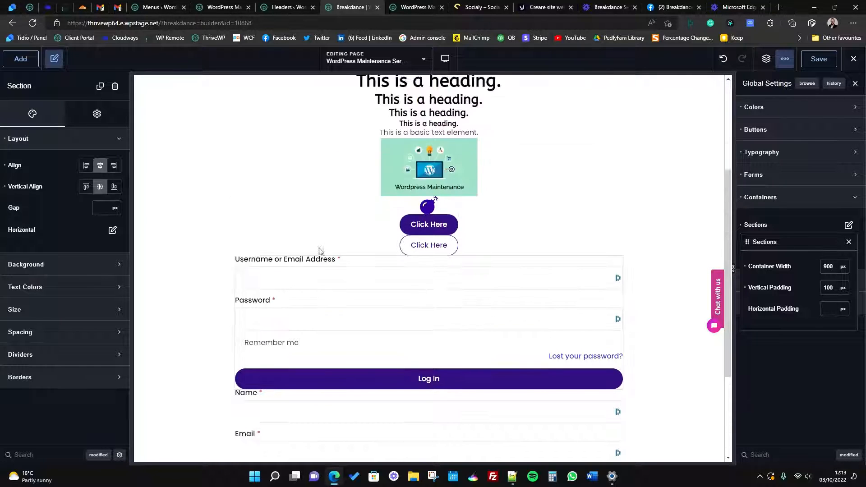
scroll(534, 333, down, 2)
scroll(523, 340, up, 7)
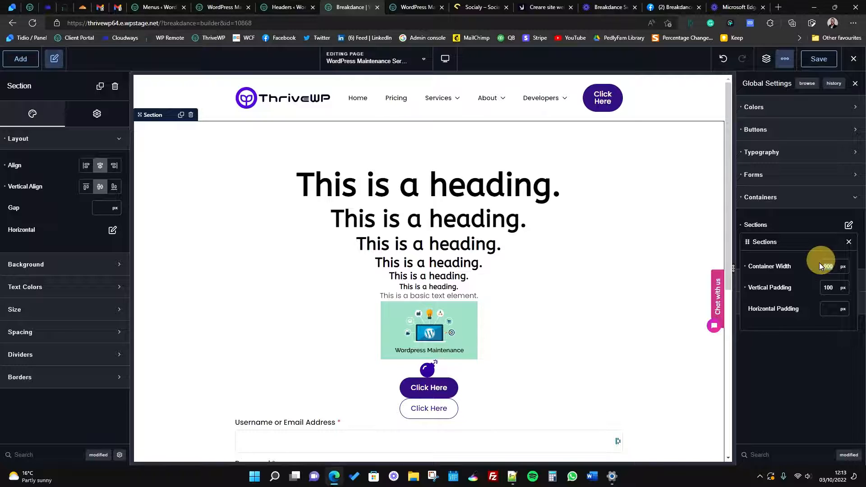
click(848, 242)
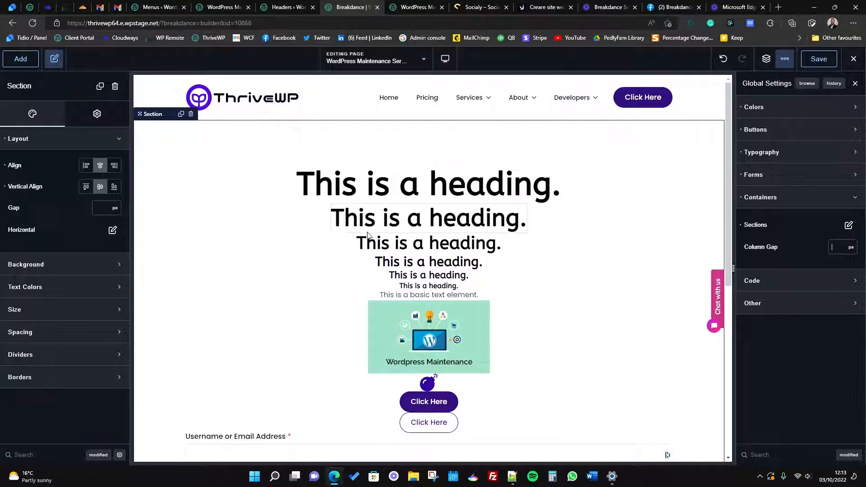
Step: Insert a three-column Columns element above the login form and set the global column gap to 50 px
scroll(423, 248, down, 3)
scroll(420, 250, down, 2)
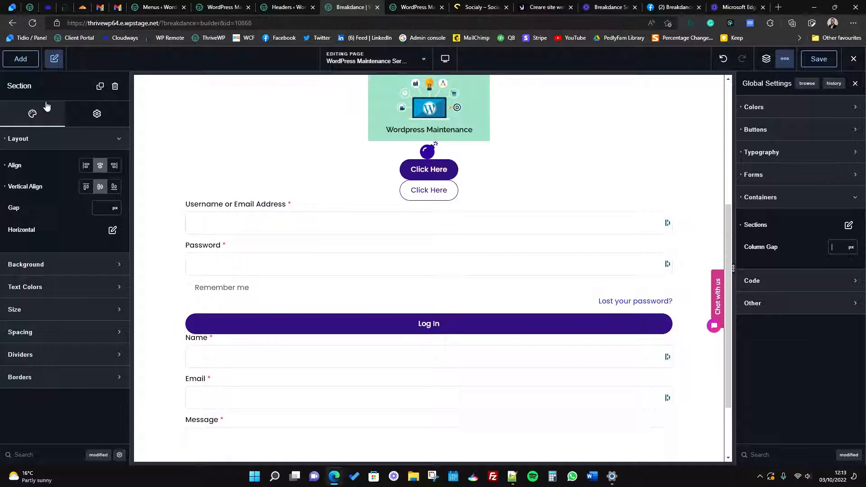
click(20, 63)
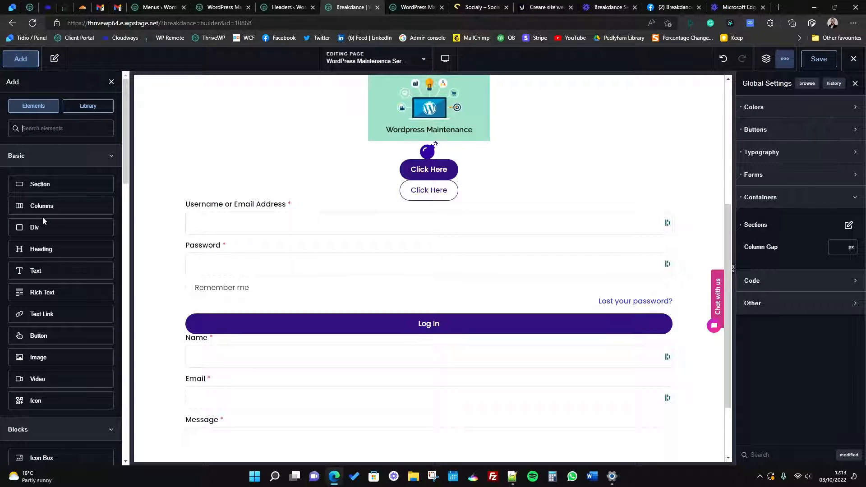
scroll(149, 253, down, 2)
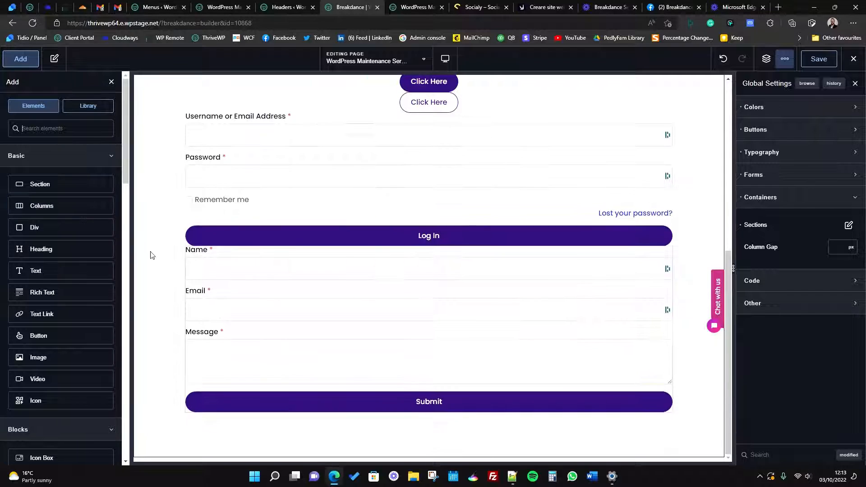
drag(42, 206, 419, 135)
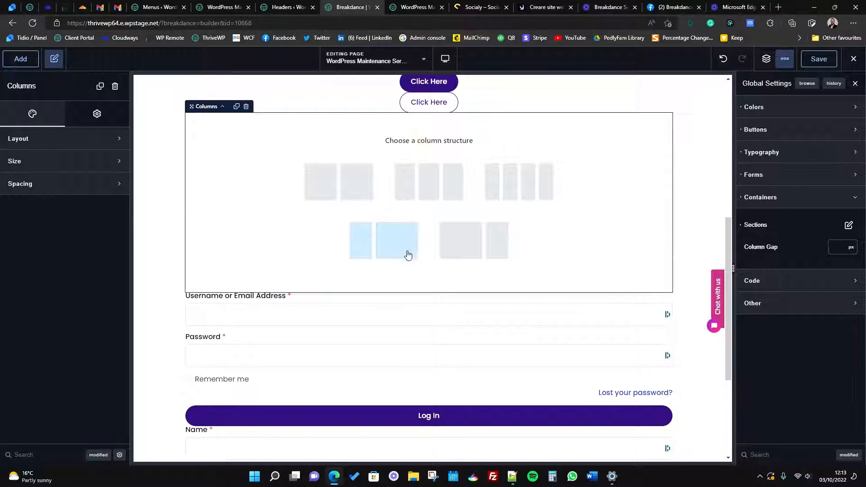
click(415, 192)
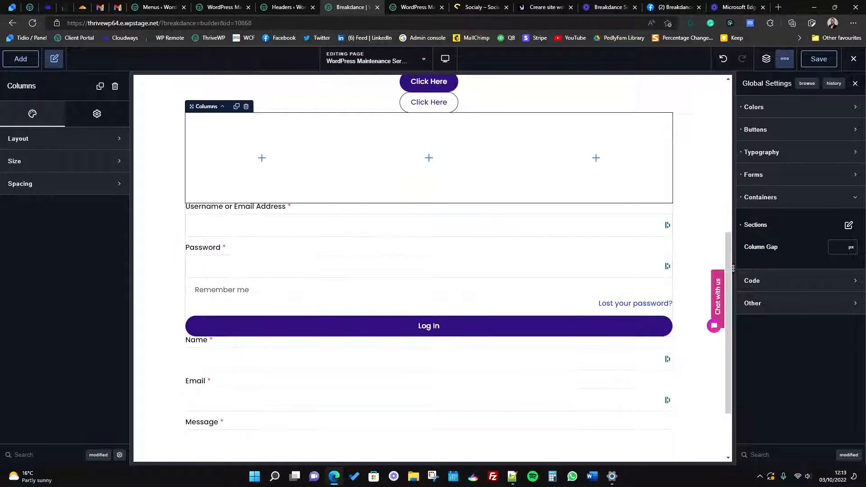
click(836, 248)
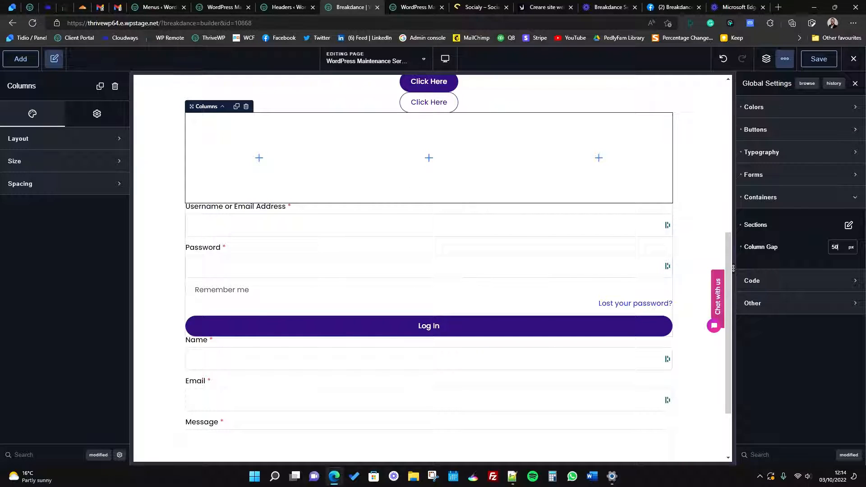
Step: Add a div between the columns and the login form, and duplicate it
click(17, 64)
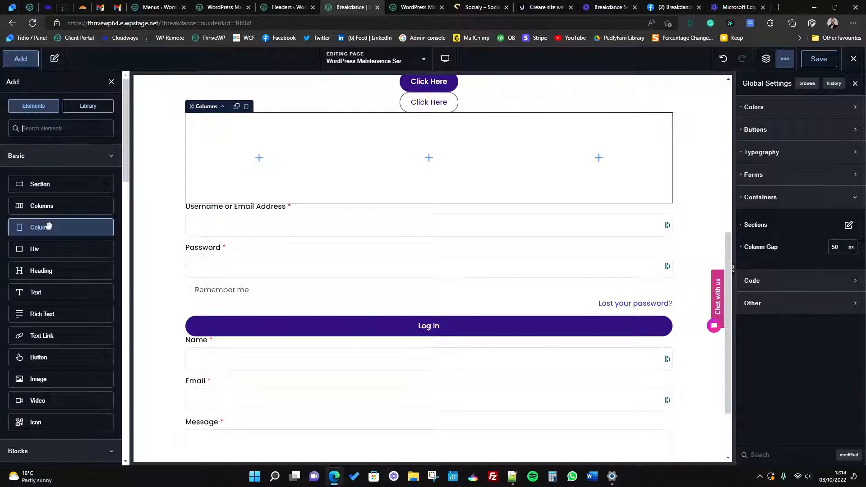
drag(46, 252, 397, 232)
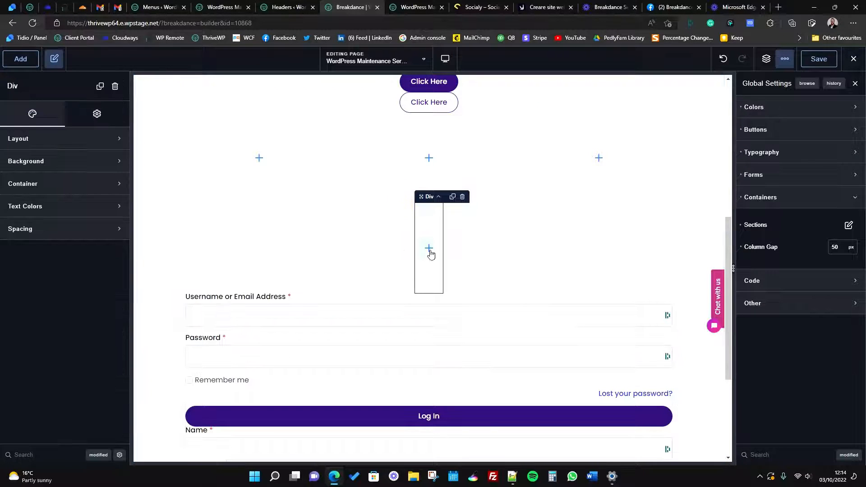
click(452, 196)
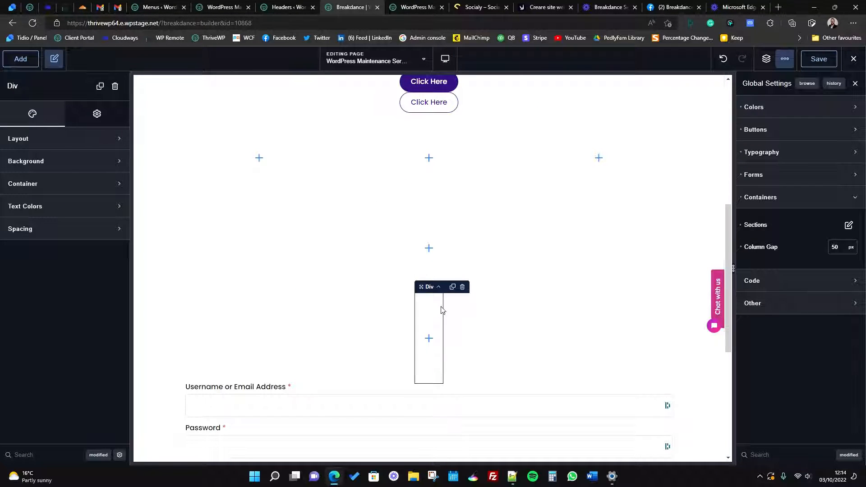
Step: Leave the global settings and save their unsaved changes
scroll(459, 277, up, 1)
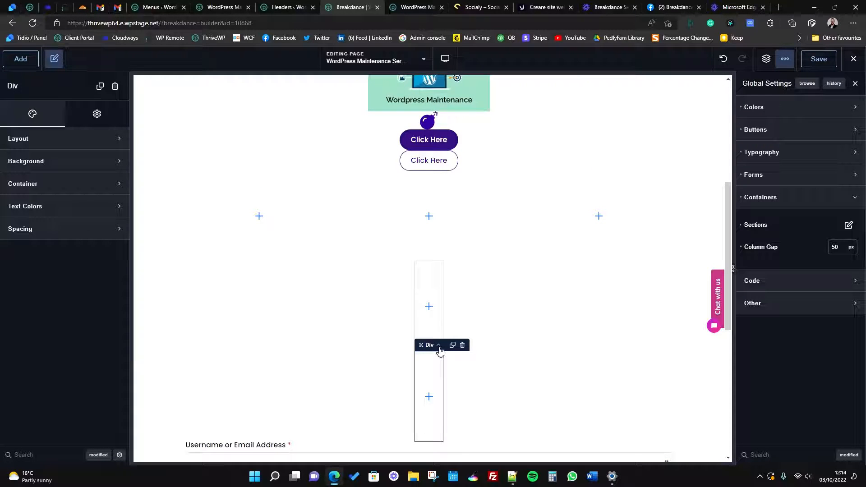
click(766, 59)
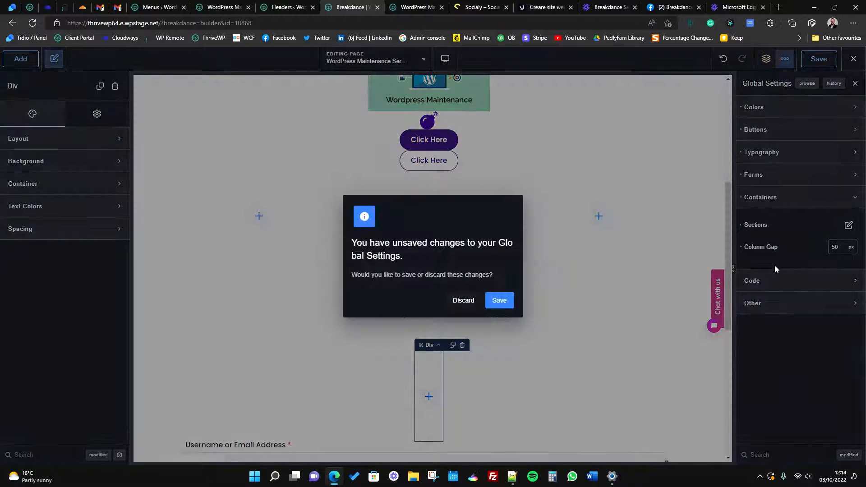
click(499, 301)
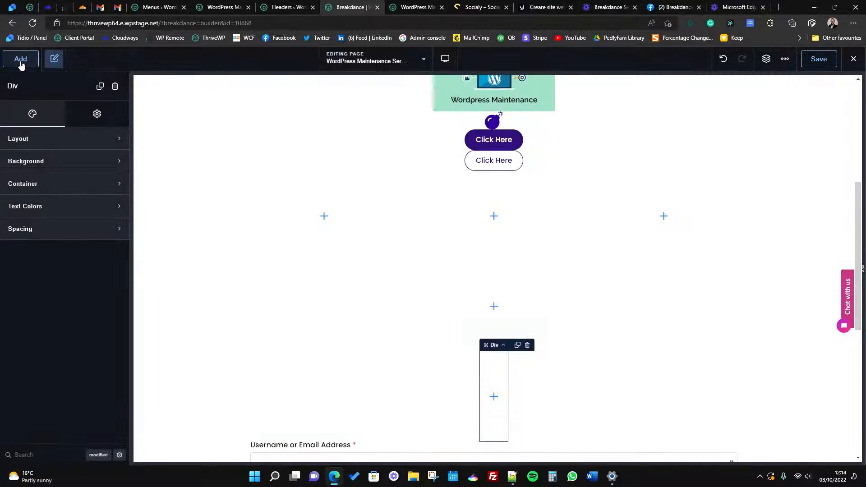
Step: Add a nested div inside the second div and duplicate the nested one
click(20, 59)
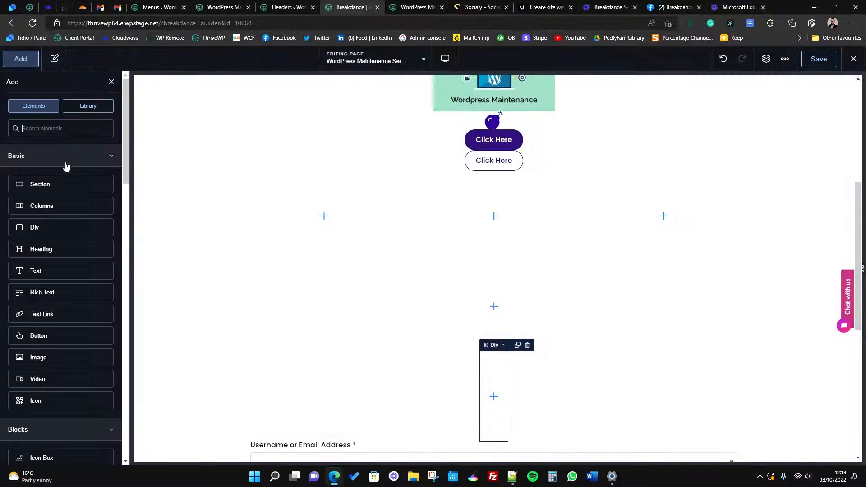
click(54, 227)
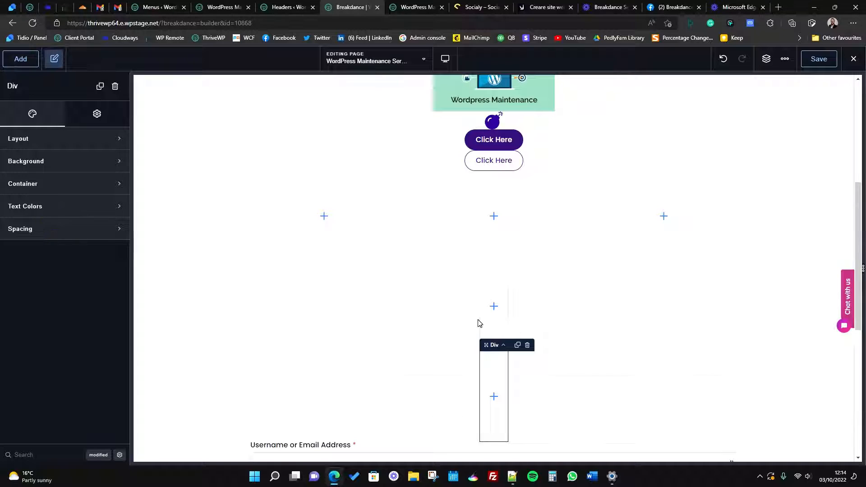
scroll(479, 323, down, 3)
click(502, 300)
scroll(556, 294, up, 6)
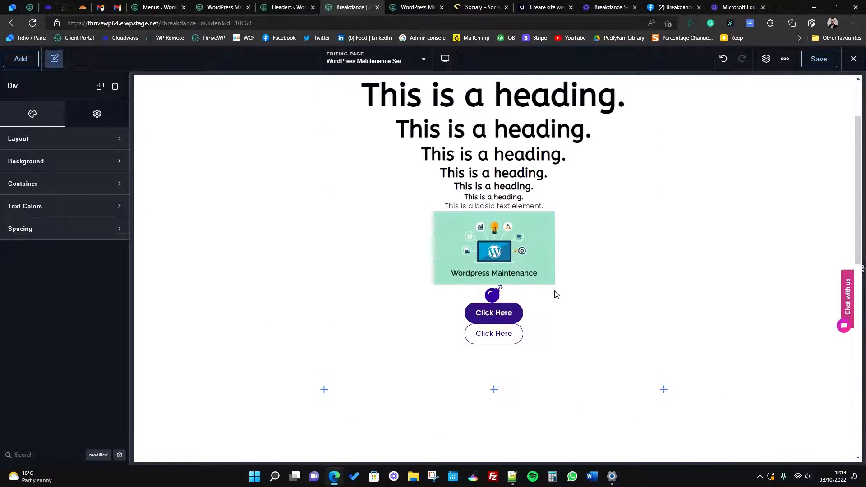
scroll(554, 294, up, 2)
scroll(548, 297, down, 10)
scroll(532, 316, up, 5)
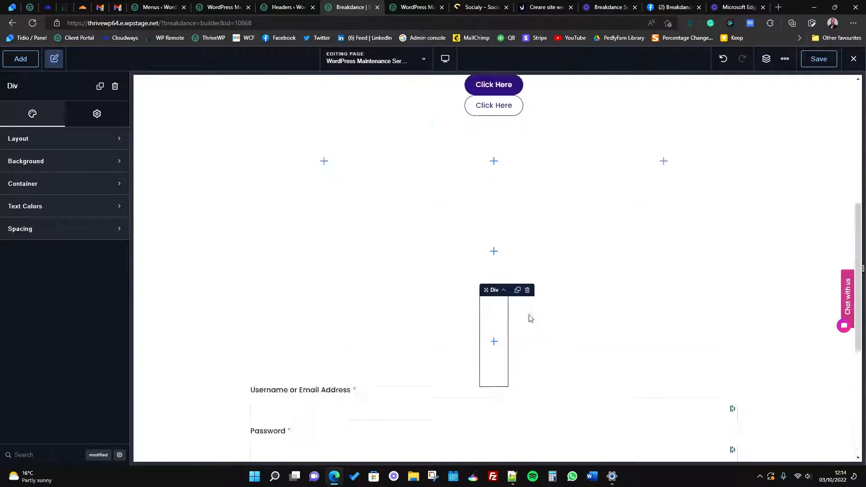
scroll(529, 317, up, 2)
click(518, 370)
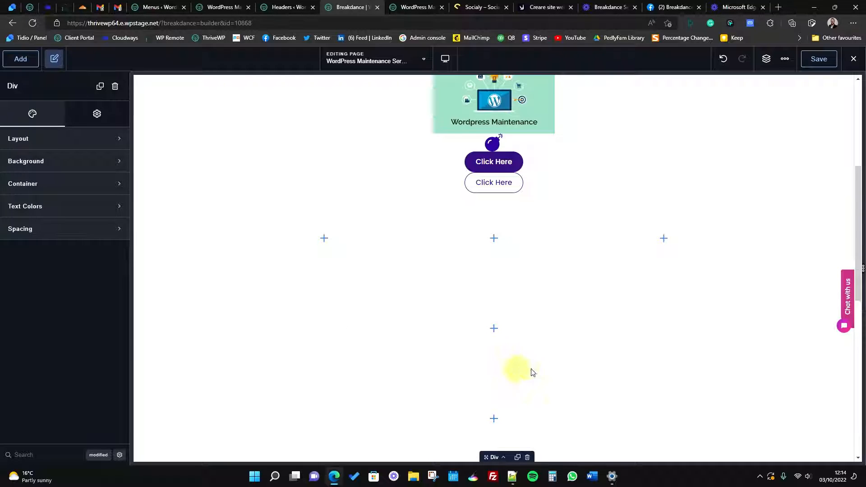
scroll(532, 372, down, 5)
scroll(582, 329, up, 3)
Step: In the page structure, move the standalone div into the parent div as the first of its nested divs
click(766, 58)
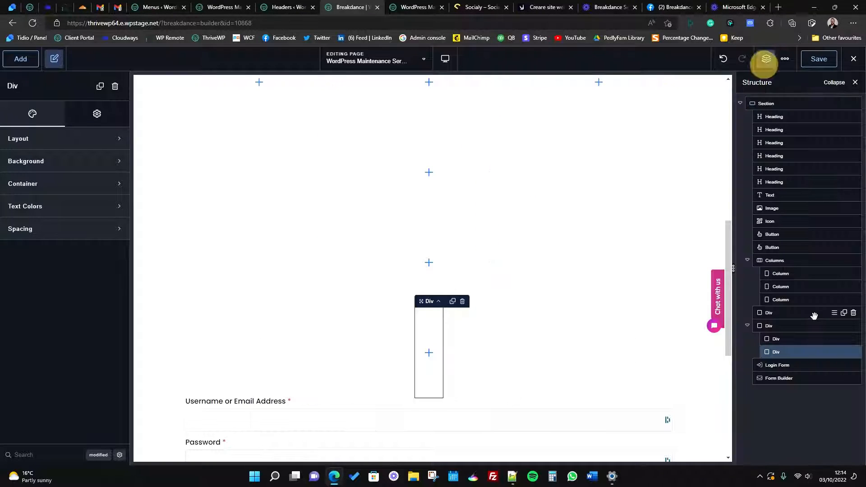
click(790, 329)
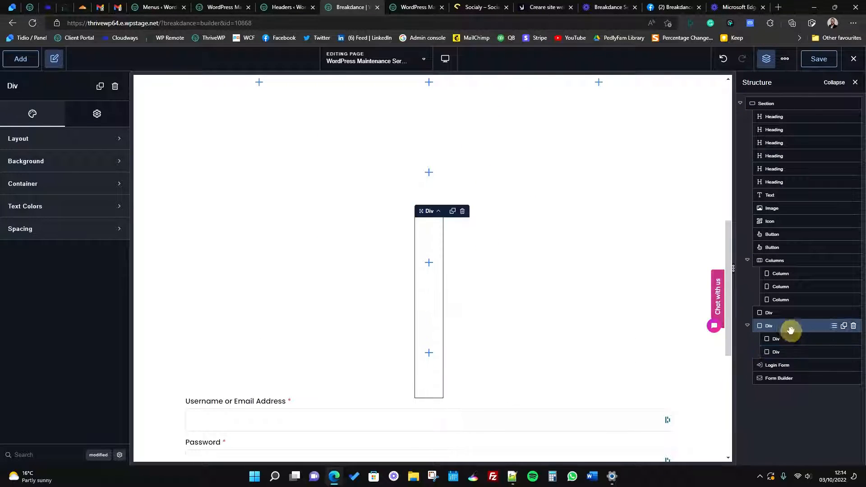
click(787, 313)
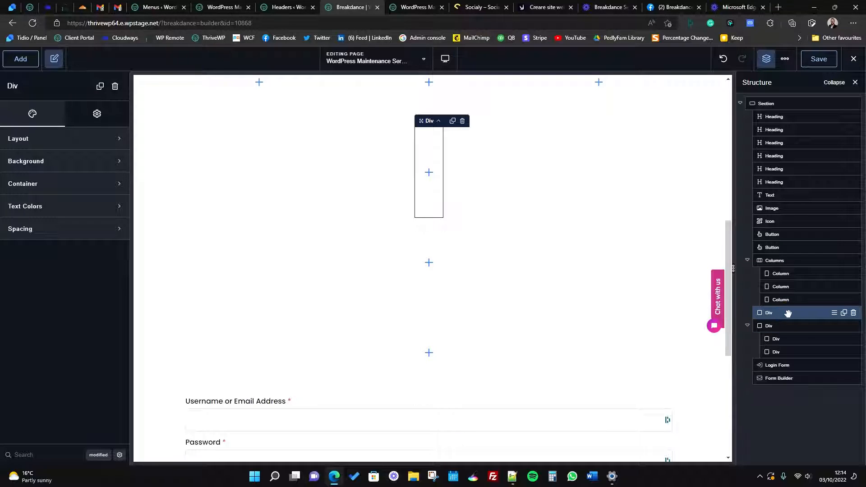
click(775, 340)
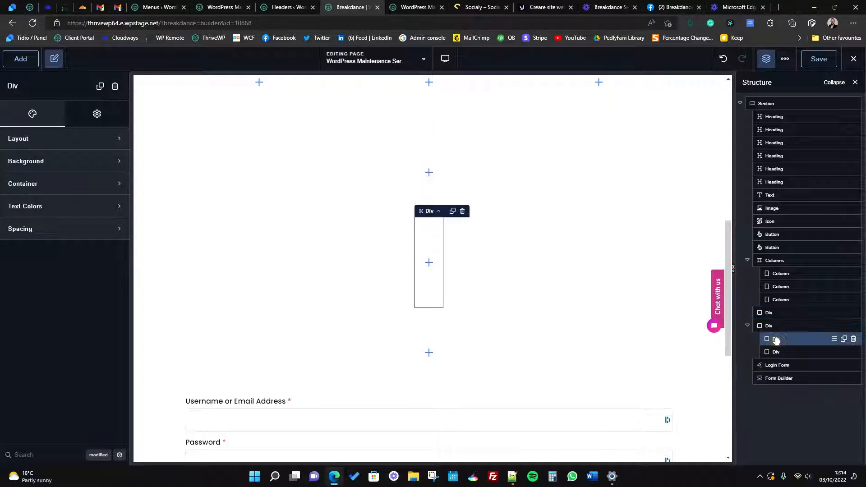
mouse_move(770, 326)
mouse_down()
mouse_move(781, 326)
mouse_move(762, 334)
mouse_move(771, 323)
mouse_move(785, 350)
mouse_move(774, 324)
mouse_up()
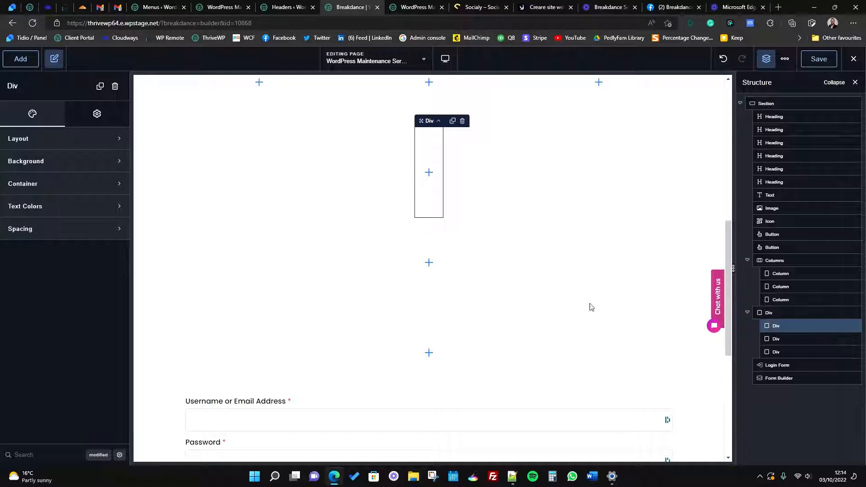
Step: Centre the parent div's content both ways and lay out its nested divs horizontally with Center alignment
click(791, 313)
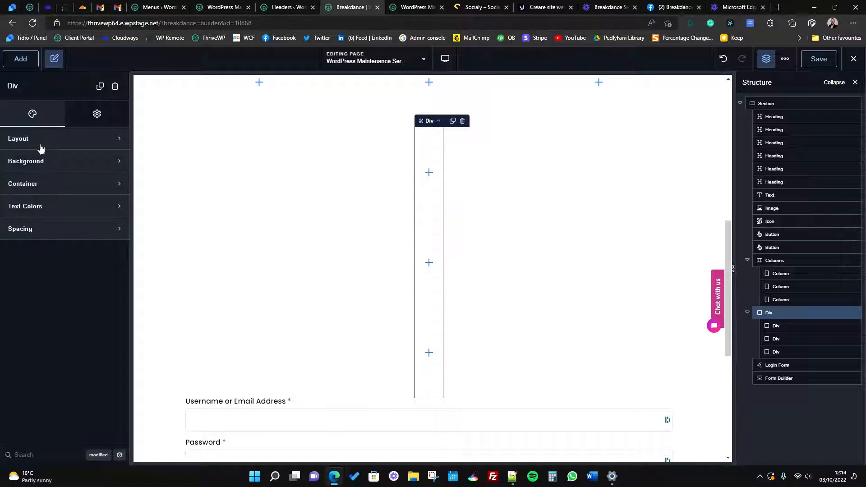
click(40, 145)
click(100, 167)
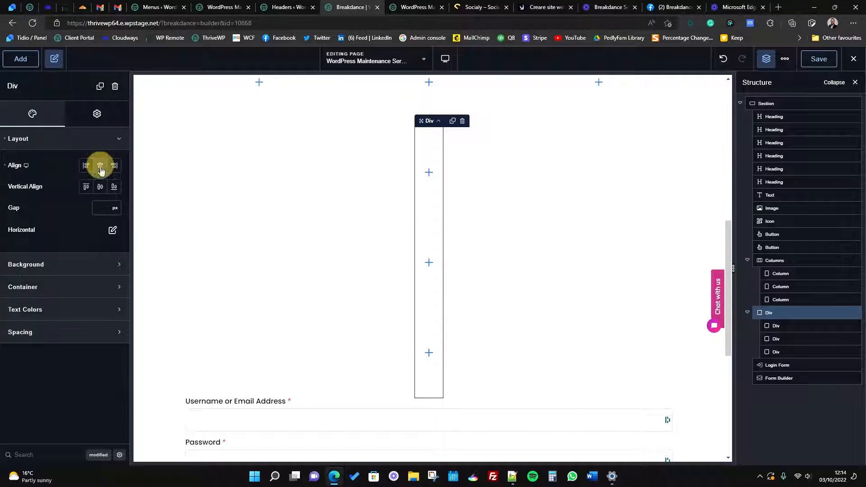
click(100, 187)
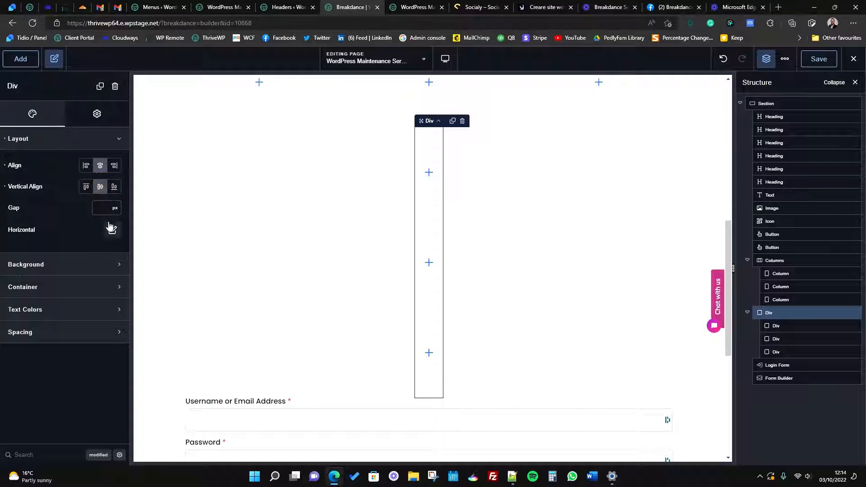
click(112, 230)
click(85, 280)
click(82, 295)
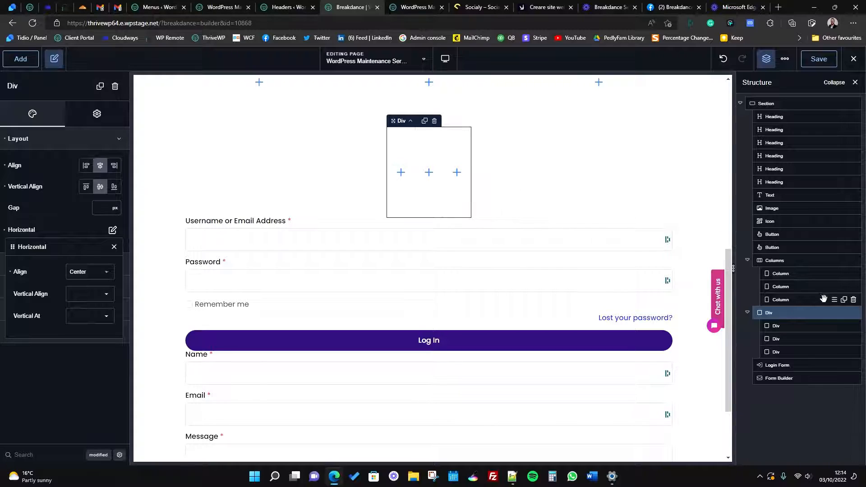
Step: Set the global column gap for containers to 60 px
click(784, 59)
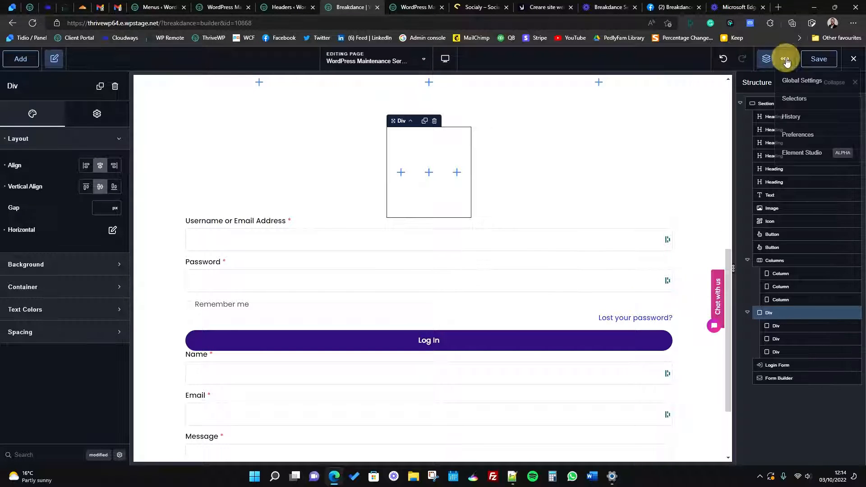
click(794, 80)
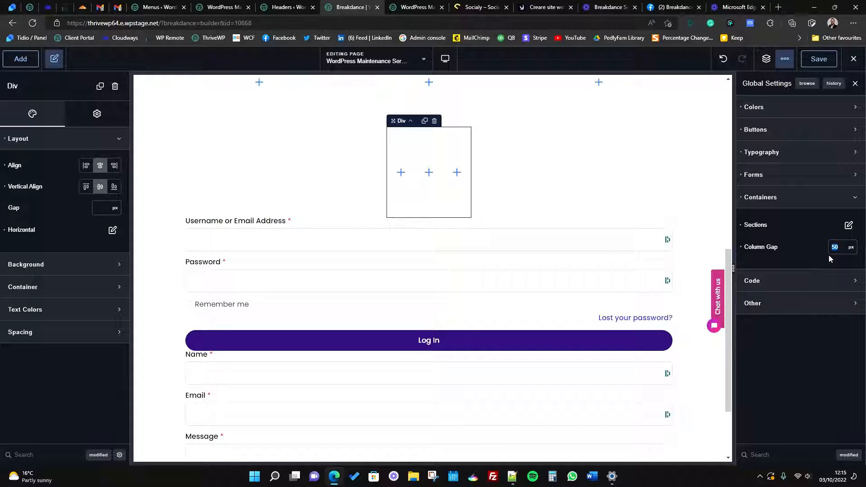
text(60)
scroll(409, 163, up, 2)
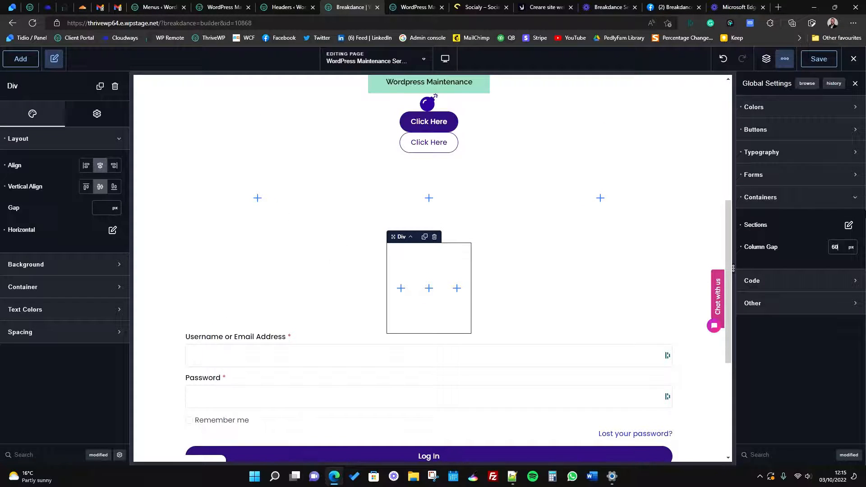
Step: Try a global transition duration of 50 ms, clear the value again and collapse the settings groups
click(797, 281)
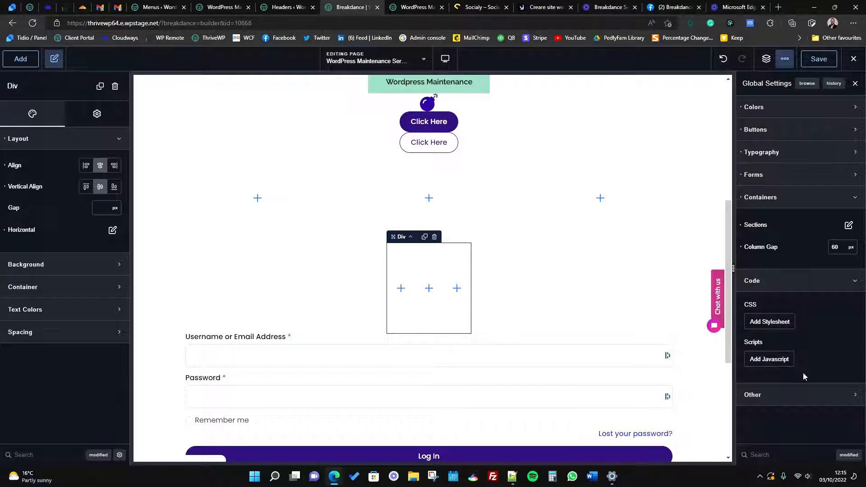
click(791, 397)
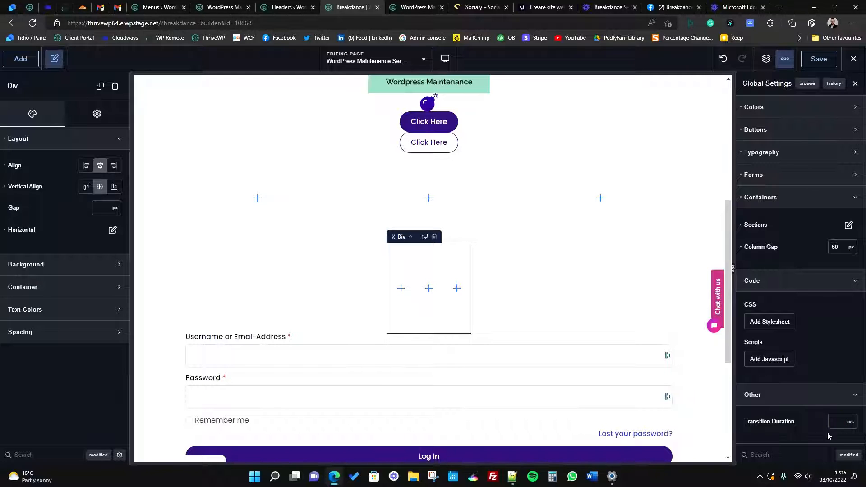
scroll(552, 364, up, 6)
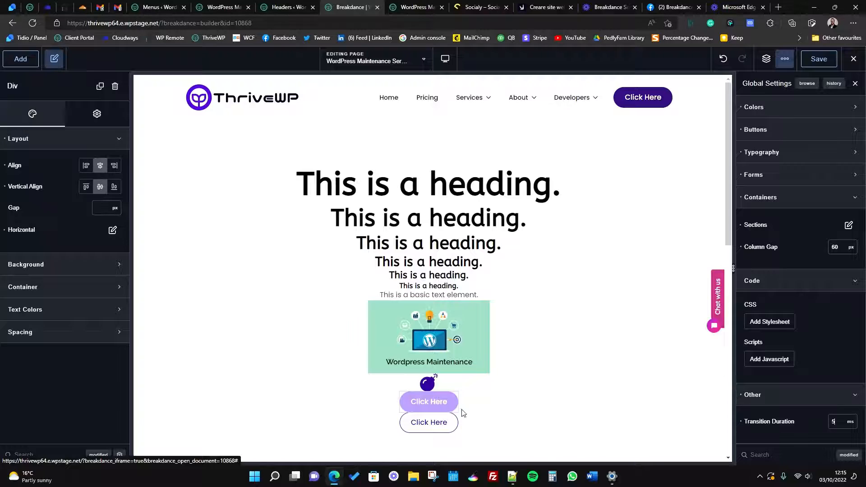
click(838, 420)
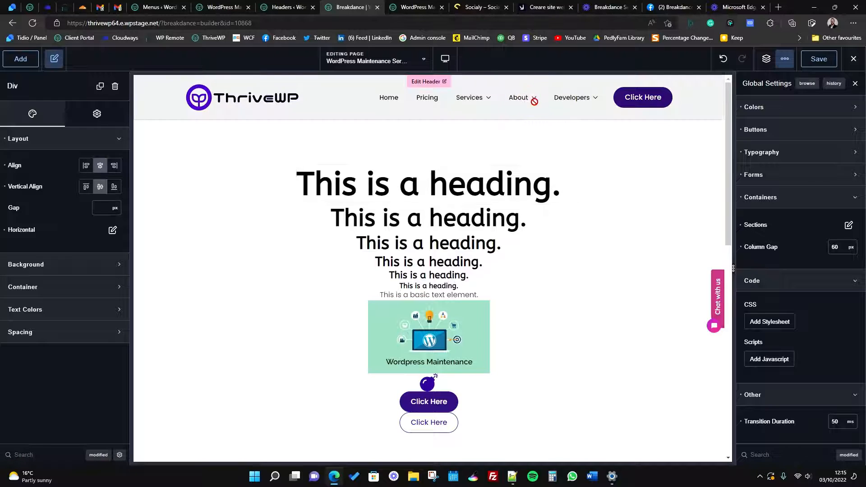
click(538, 153)
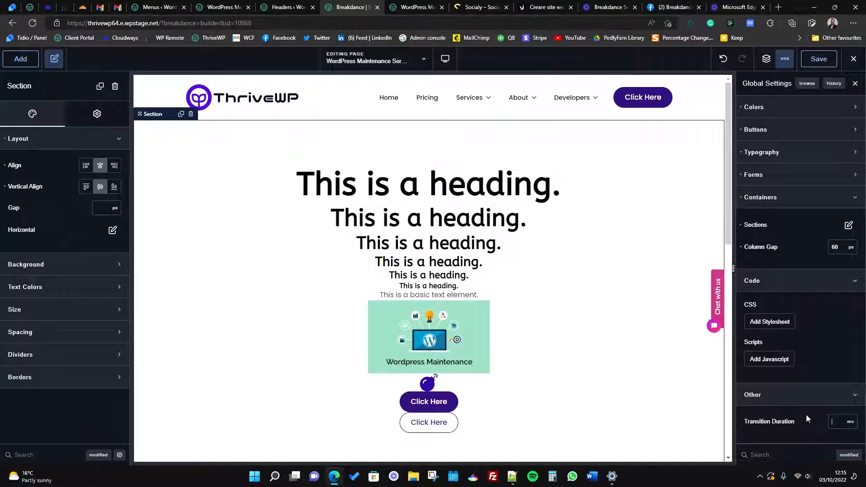
click(804, 203)
click(802, 222)
click(785, 240)
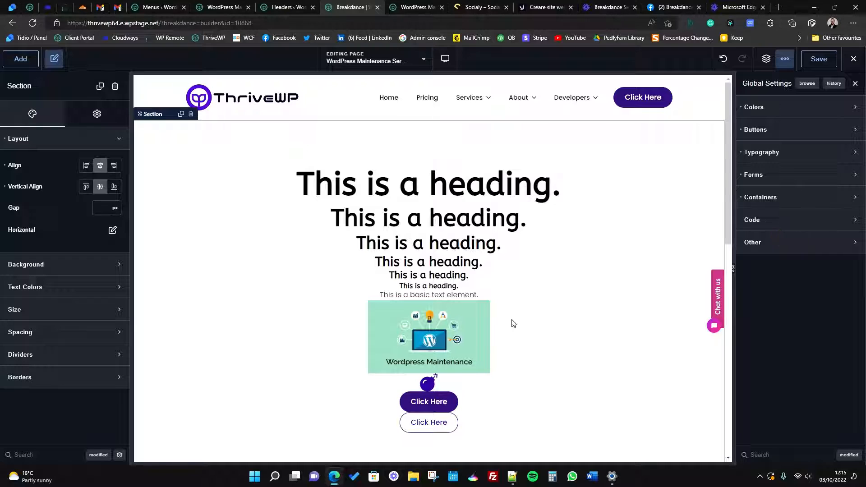
Step: Add a Columns element with four equal columns at the end of the section
scroll(514, 288, down, 5)
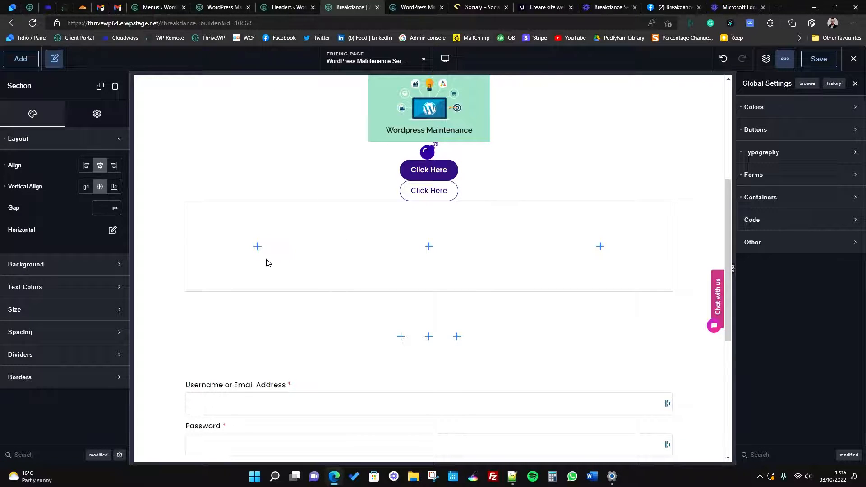
click(10, 62)
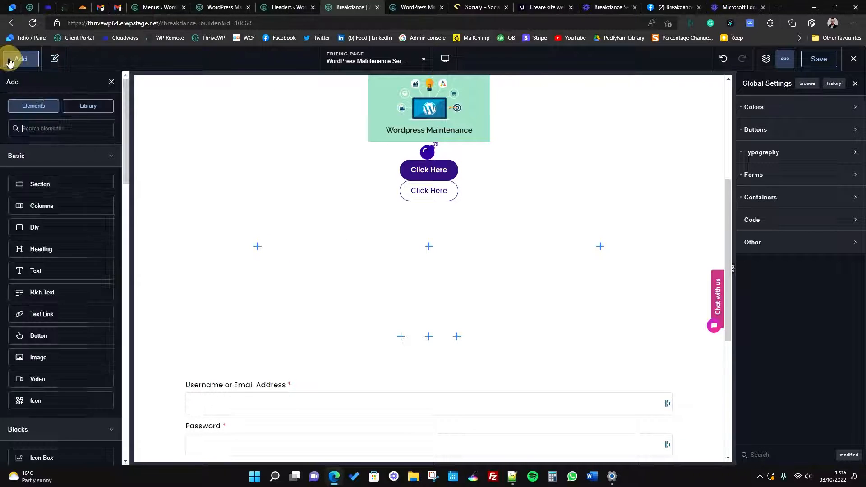
click(53, 209)
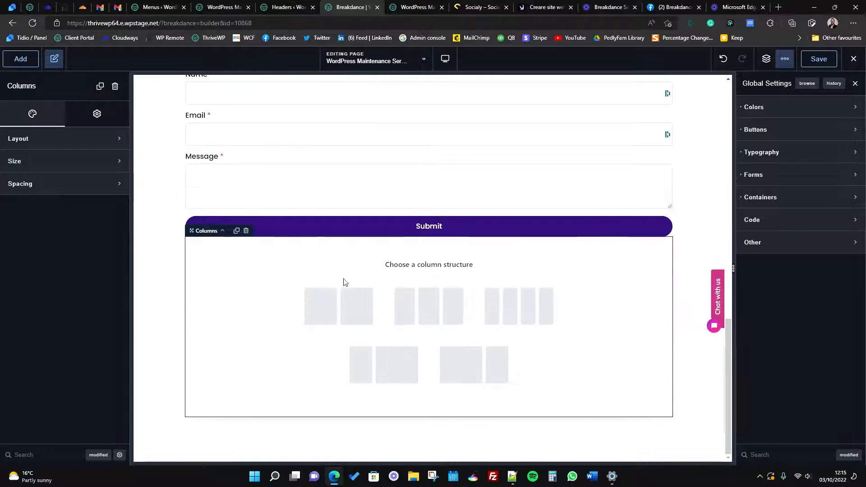
click(527, 306)
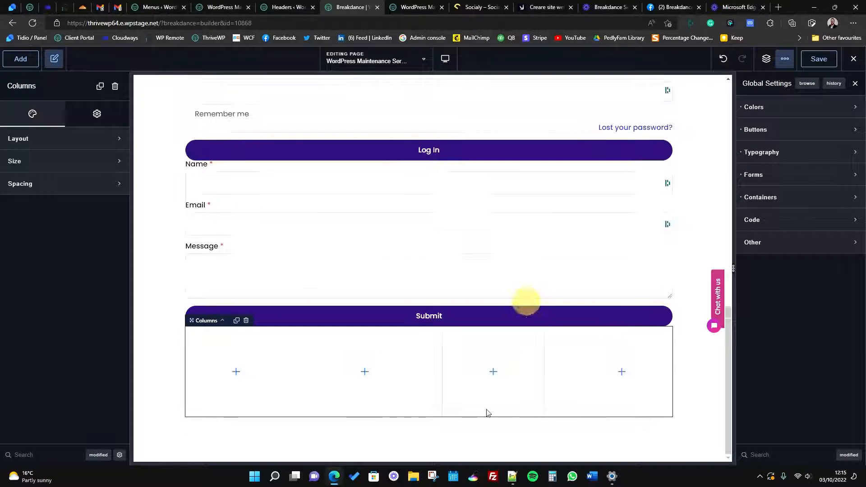
scroll(304, 383, up, 1)
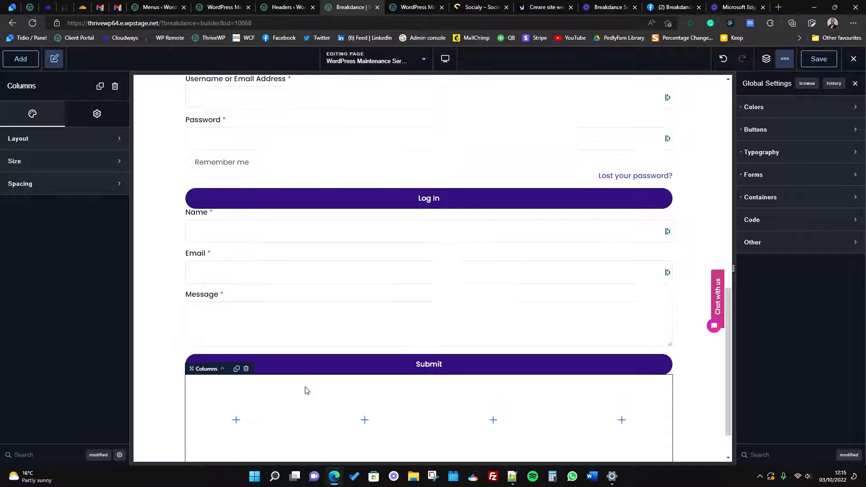
Step: Move the four-column element directly below the three-column row
click(796, 197)
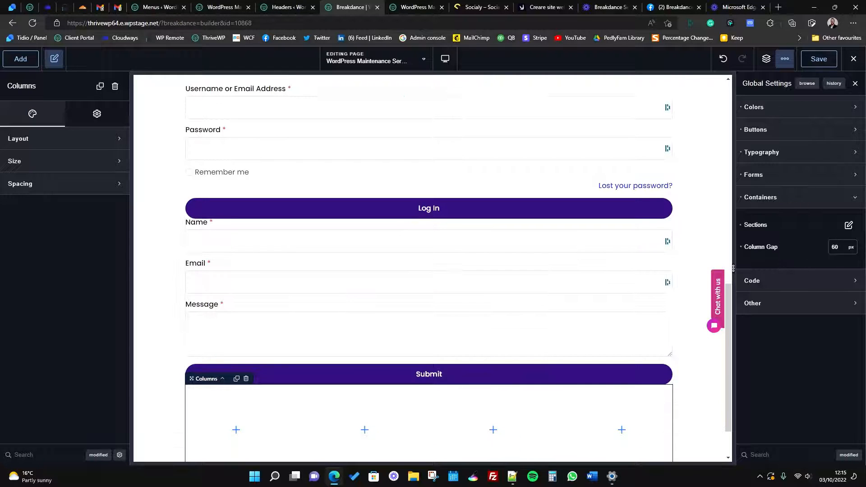
scroll(448, 348, down, 1)
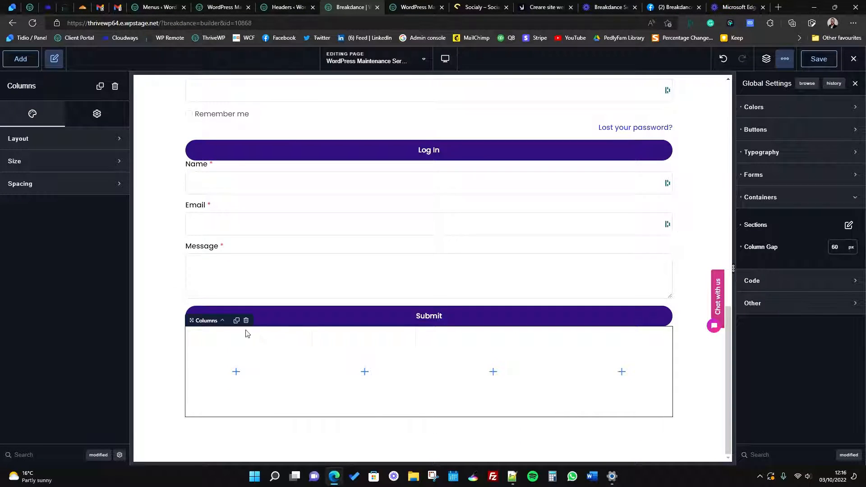
drag(204, 320, 289, 179)
scroll(316, 347, up, 4)
scroll(343, 311, down, 3)
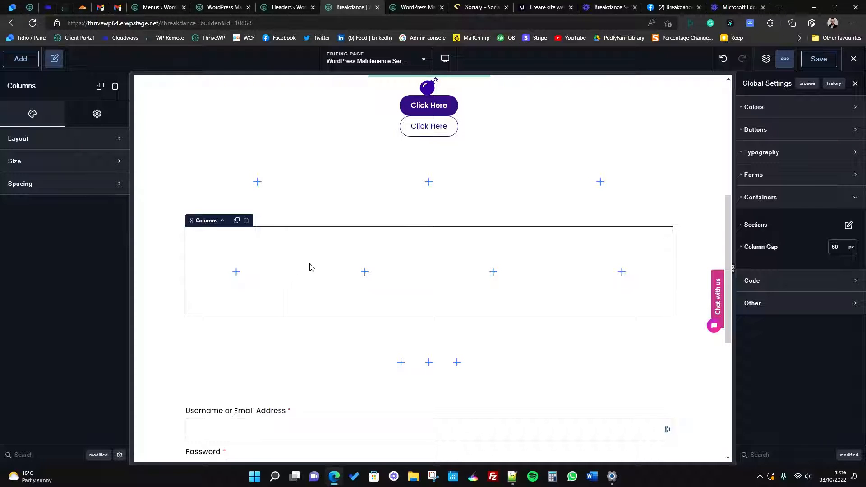
Step: Examine the copy, paste and global block options offered for the middle column and its three-column row
click(471, 179)
right_click(379, 138)
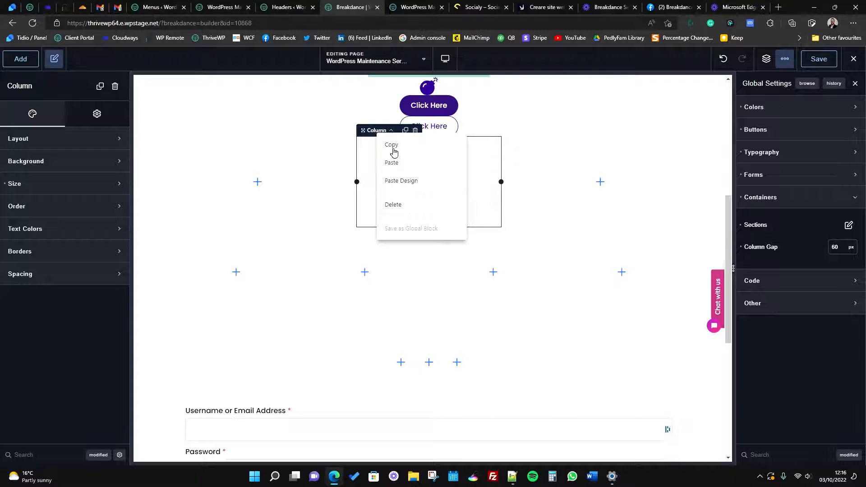
click(338, 164)
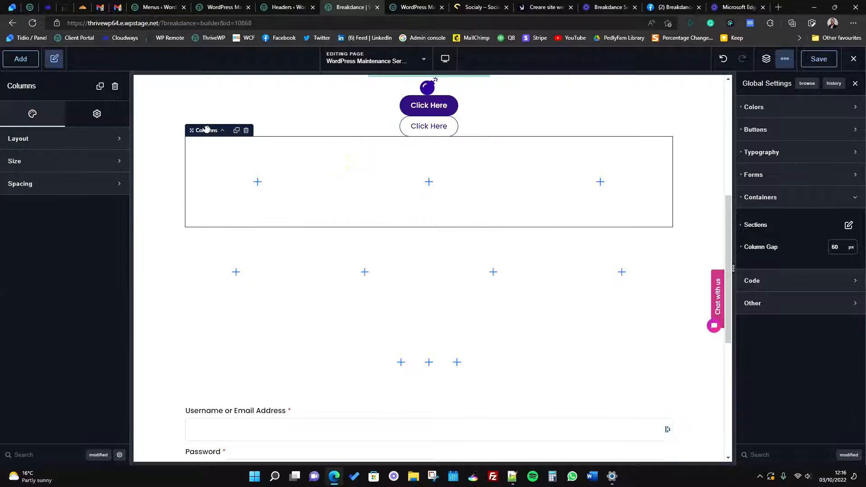
right_click(209, 131)
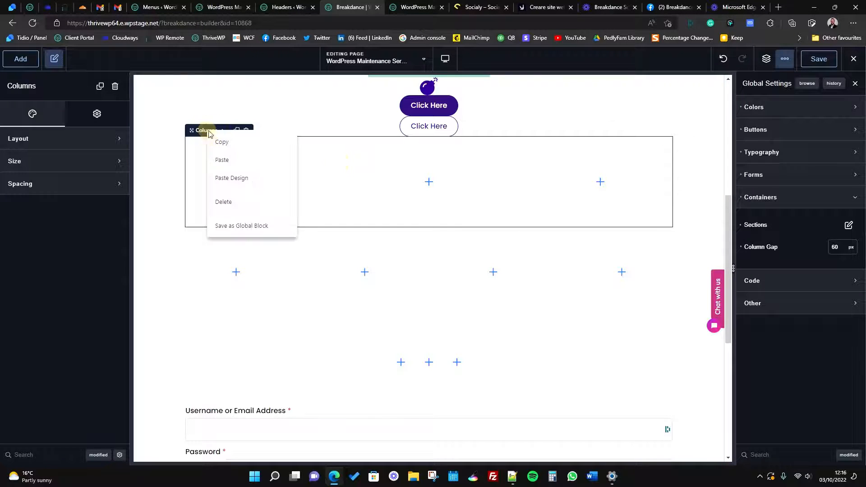
click(586, 357)
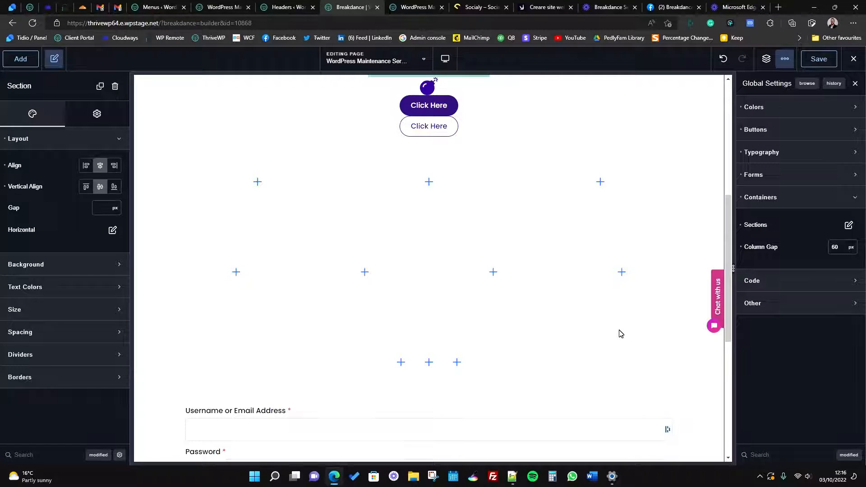
Step: Collapse the container settings and review the sample page from the headings down to the forms
scroll(619, 334, up, 6)
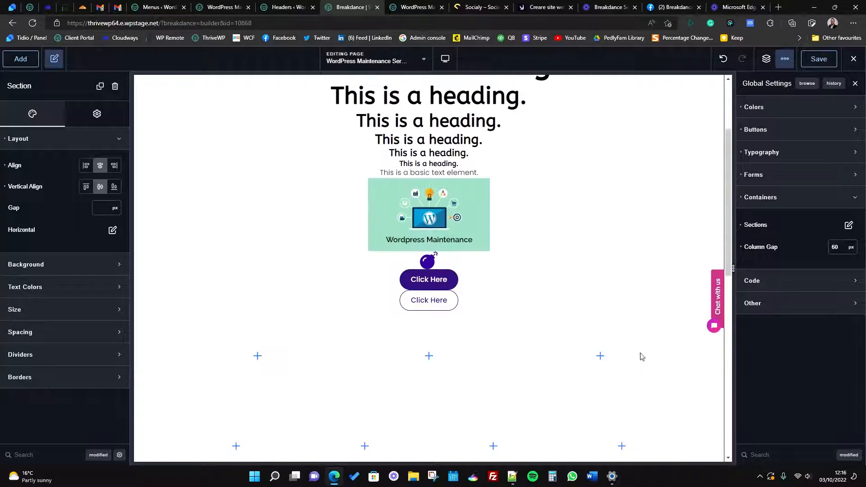
click(817, 200)
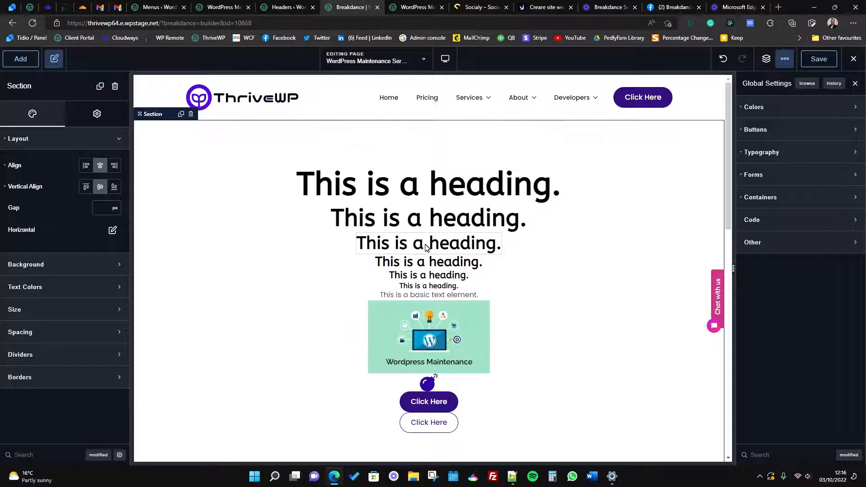
scroll(515, 358, down, 5)
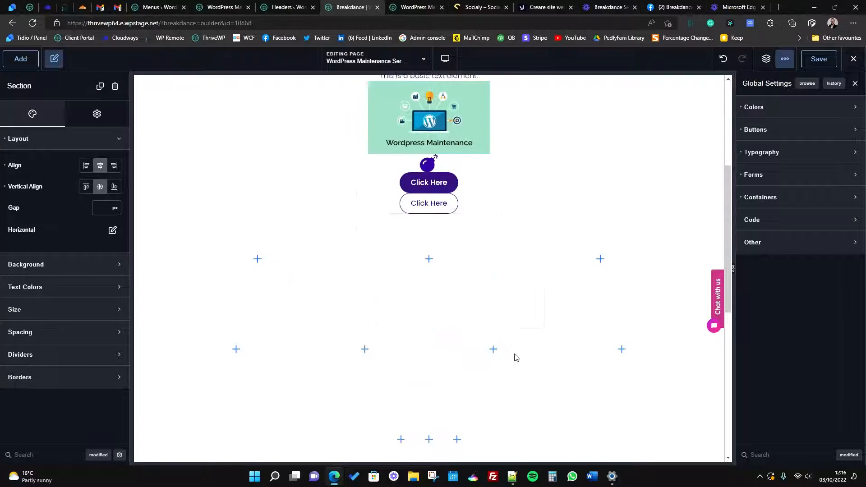
scroll(516, 357, down, 8)
scroll(489, 400, up, 13)
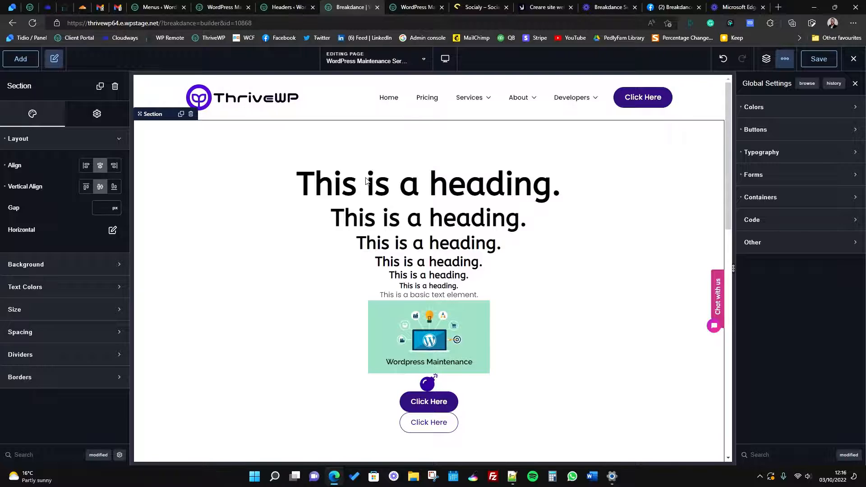
Step: Look through the live thrivewp.com homepage and the staging site's homepage, and return to the Breakdance builder
key(ctrl+shift+Tab)
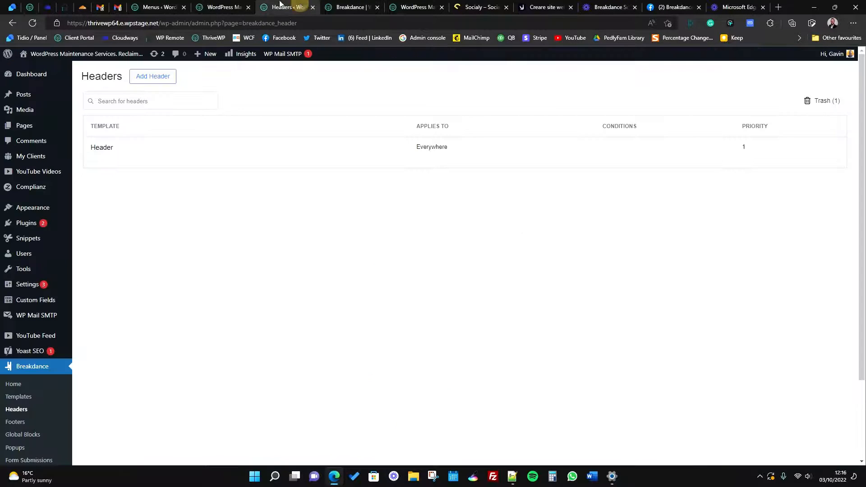
key(ctrl+shift+Tab)
scroll(321, 248, down, 15)
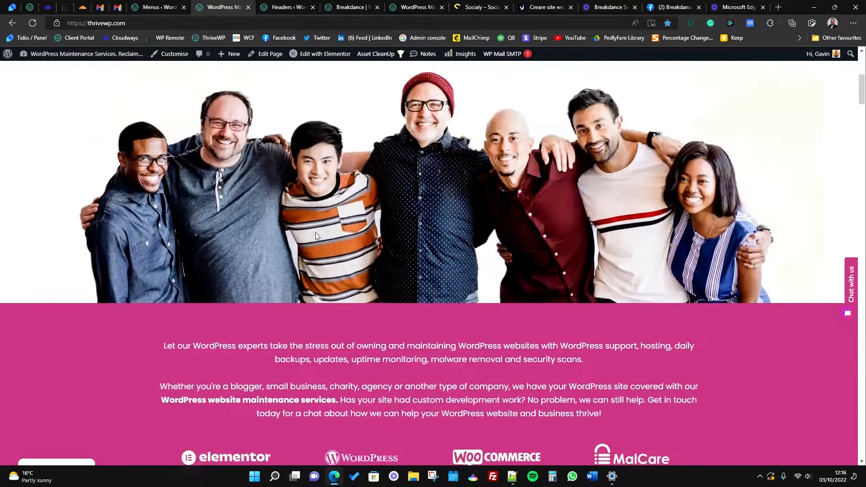
scroll(320, 249, down, 8)
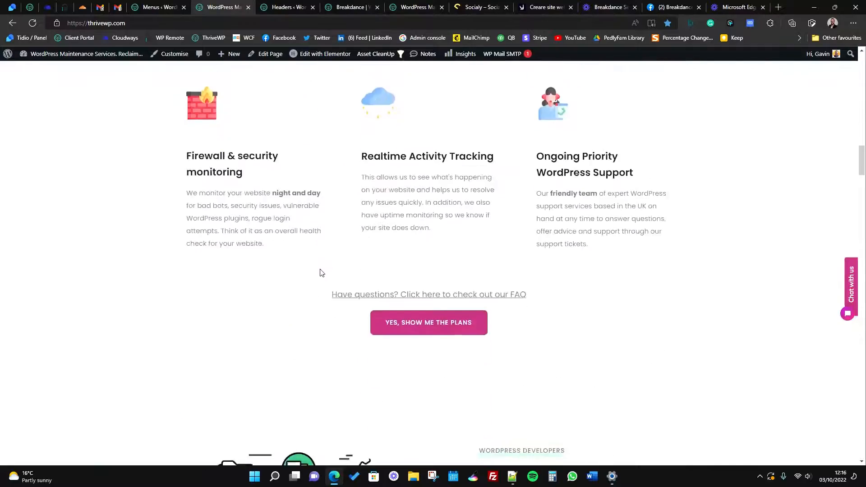
scroll(320, 285, up, 20)
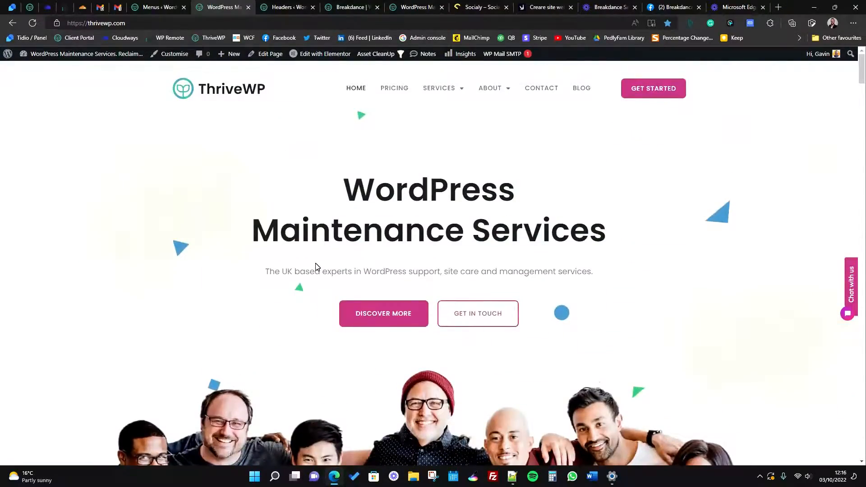
click(416, 5)
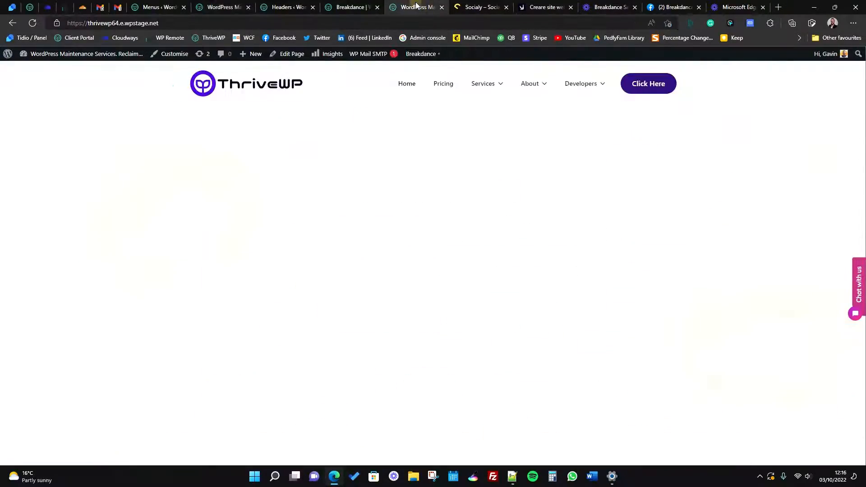
click(375, 5)
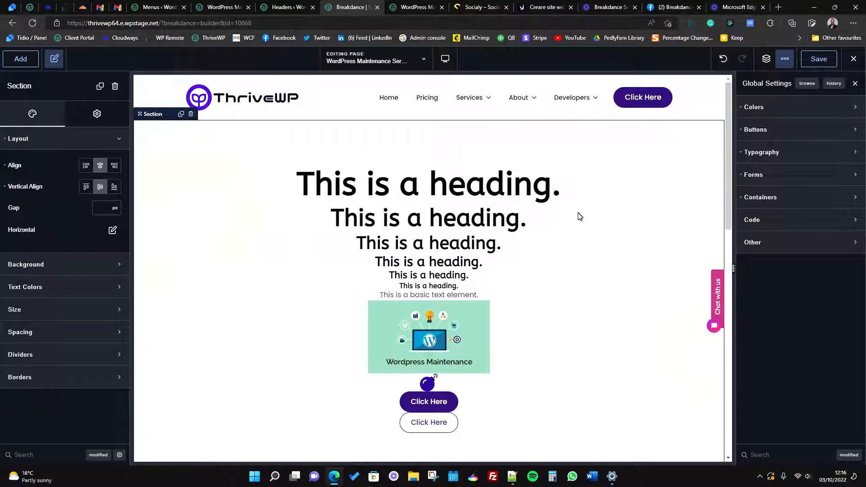
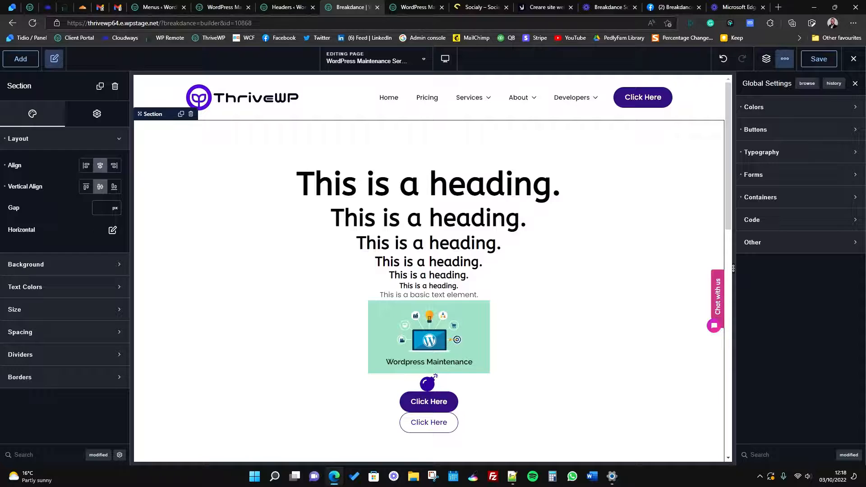
Step: Check which other templates the builder can switch to, stay on the current page and save it
click(422, 60)
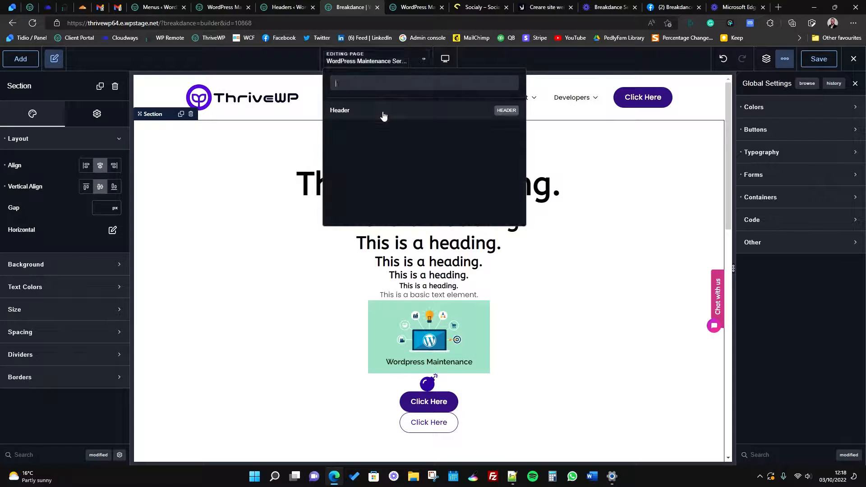
click(248, 254)
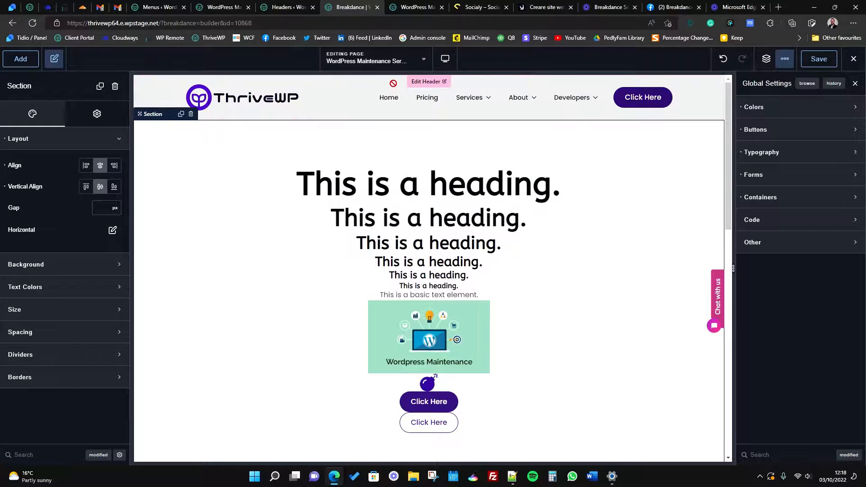
key(ctrl+s)
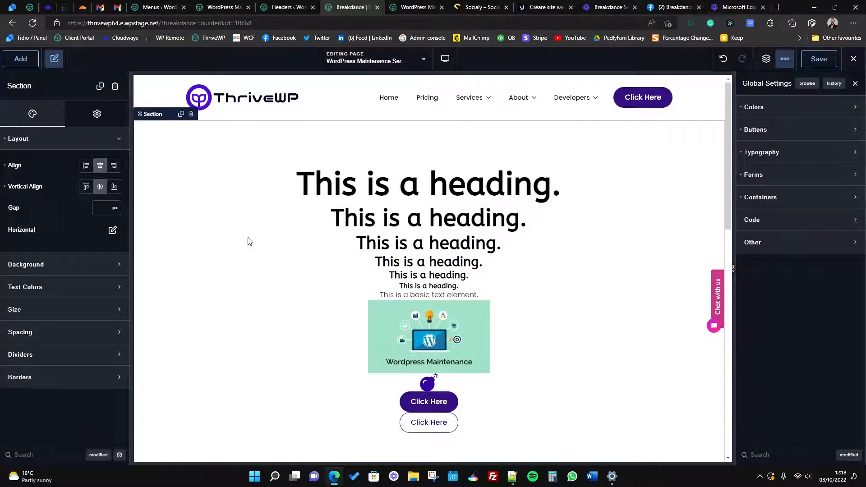
Step: Switch the builder to the Header template and return to editing the WordPress Maintenance page
click(404, 66)
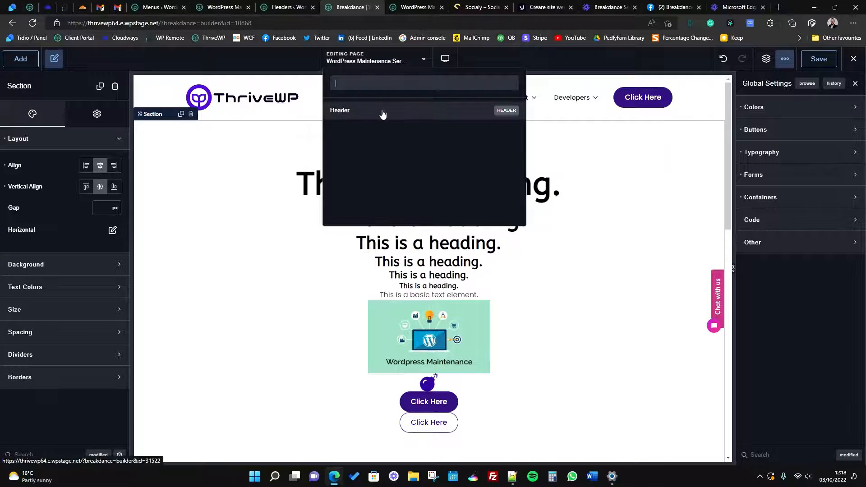
click(347, 113)
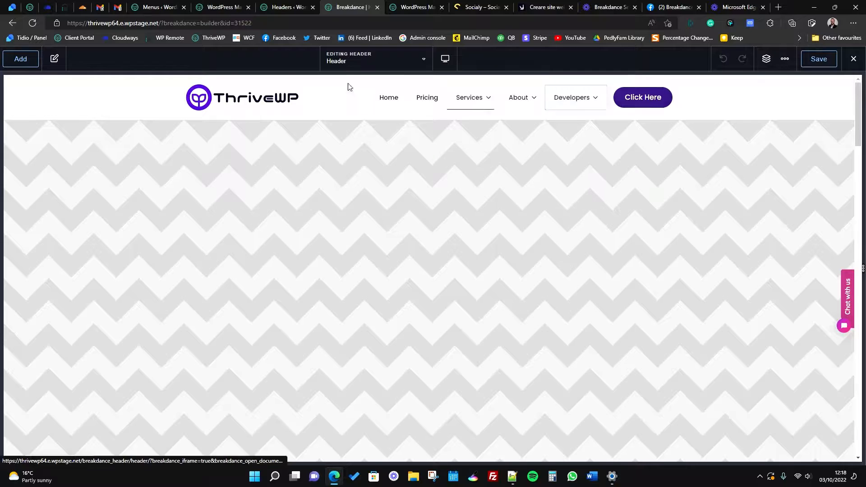
click(357, 56)
click(397, 129)
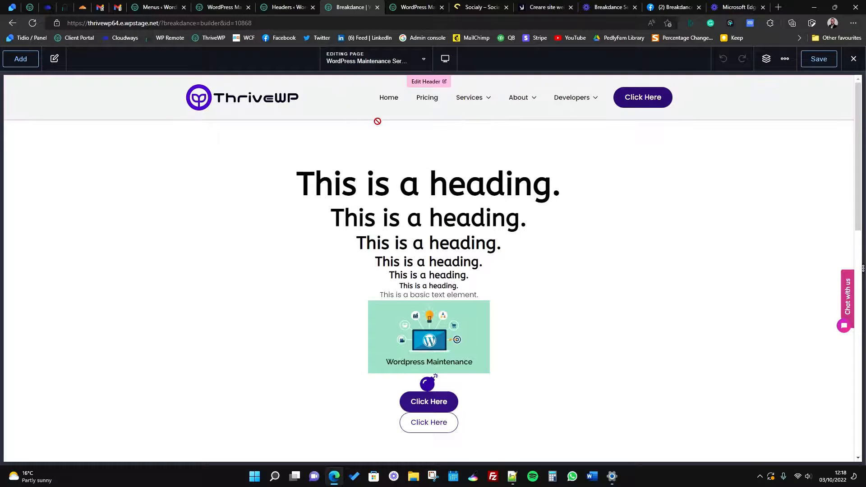
Step: Select the page's main section and look through the Basic and Blocks elements that can be added
click(400, 150)
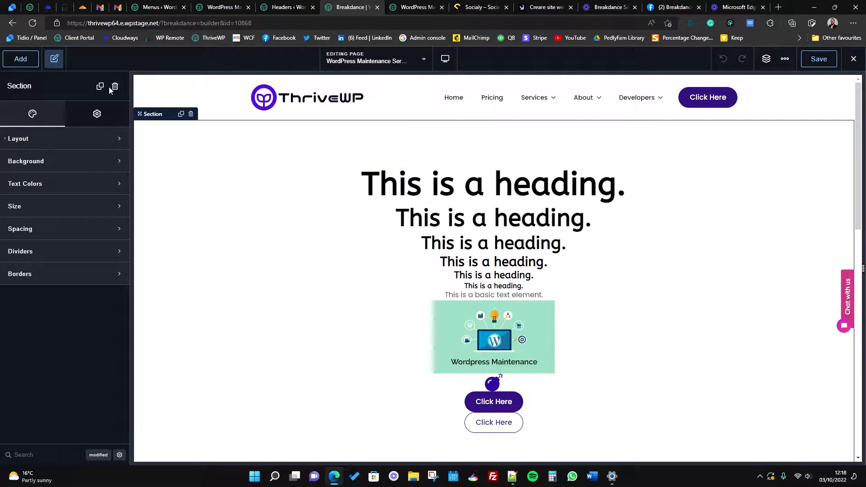
click(21, 59)
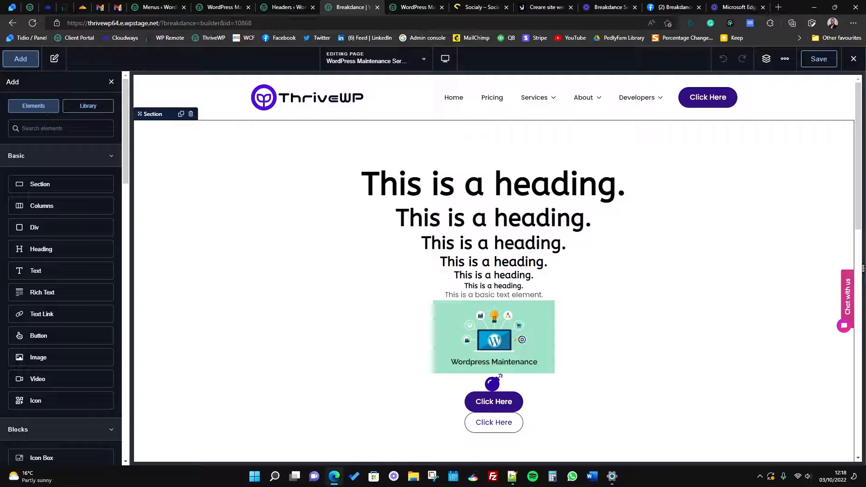
scroll(90, 336, down, 3)
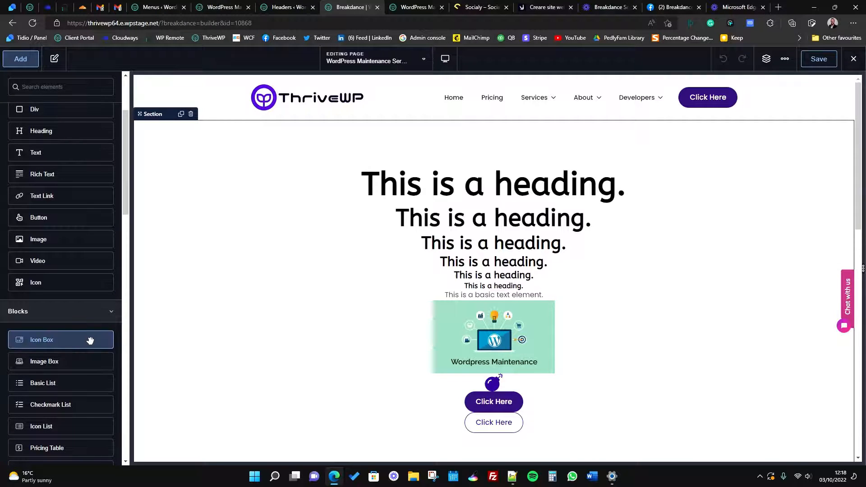
scroll(90, 340, down, 1)
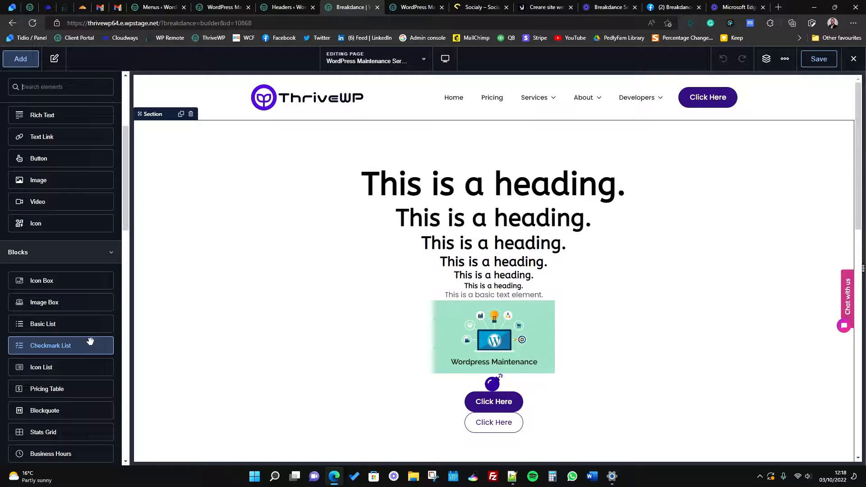
scroll(78, 202, up, 3)
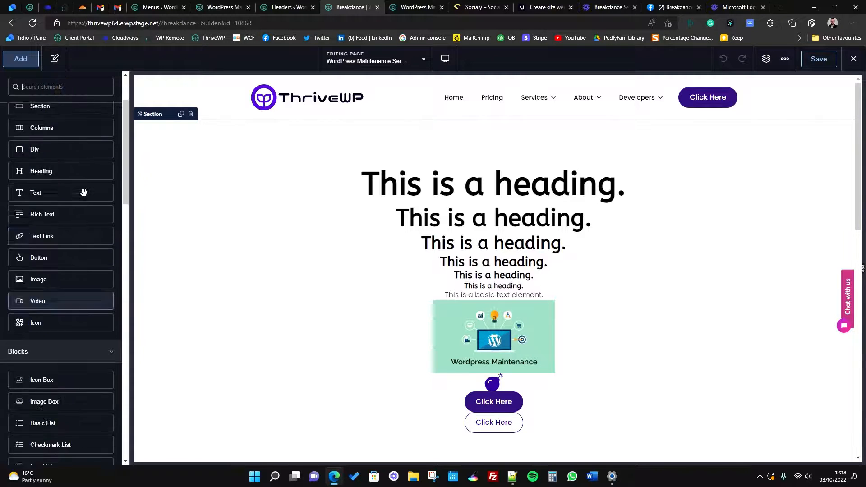
Step: Open the design library and look through the Element Demos Beta overview
click(77, 107)
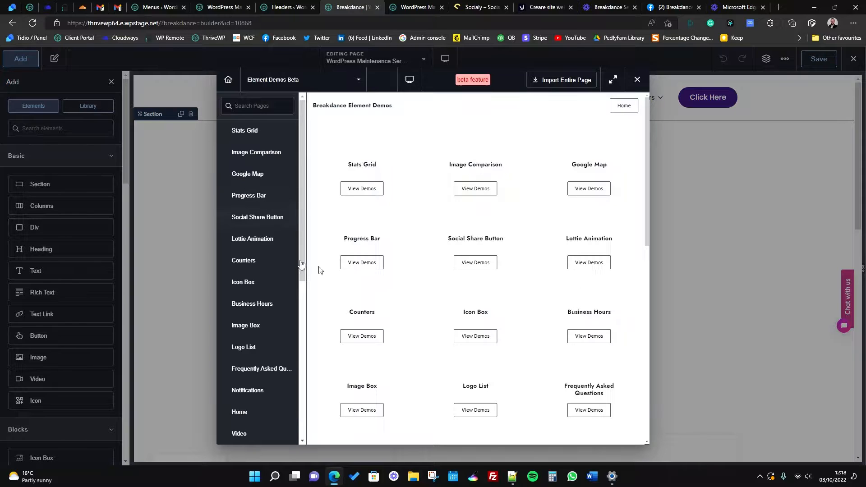
scroll(388, 296, down, 8)
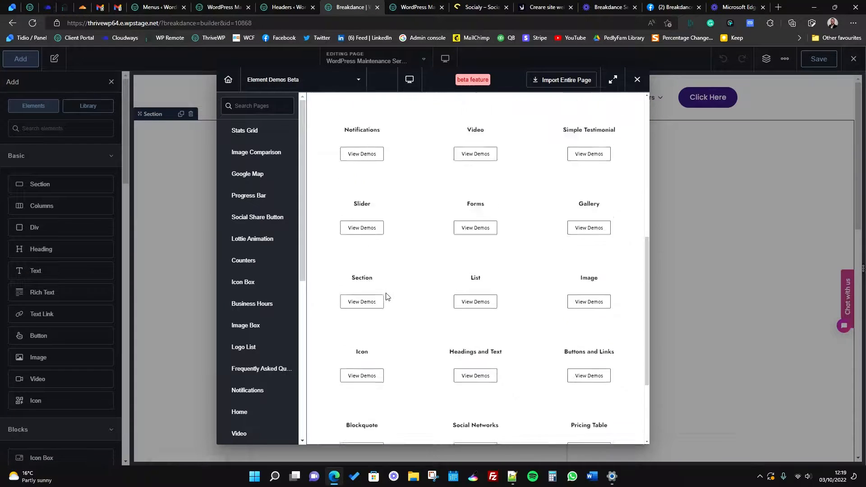
scroll(386, 295, up, 8)
Step: Review the page design that the library offers from This Website, and close the library
click(340, 87)
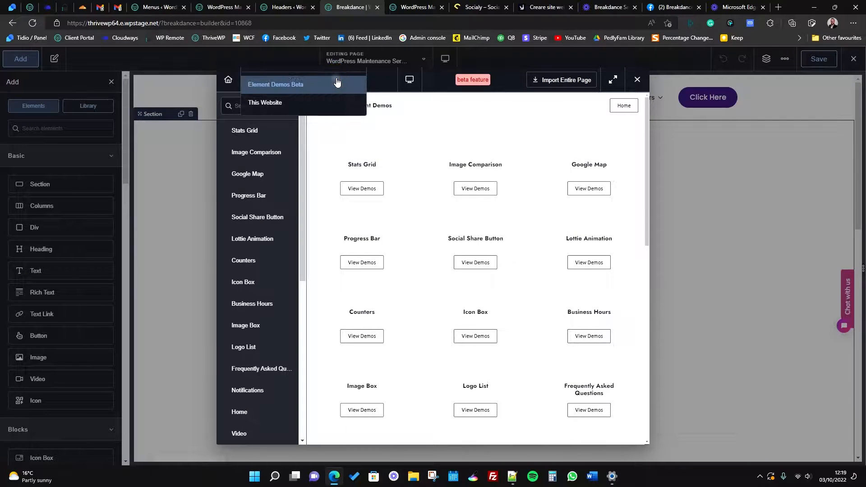
click(276, 104)
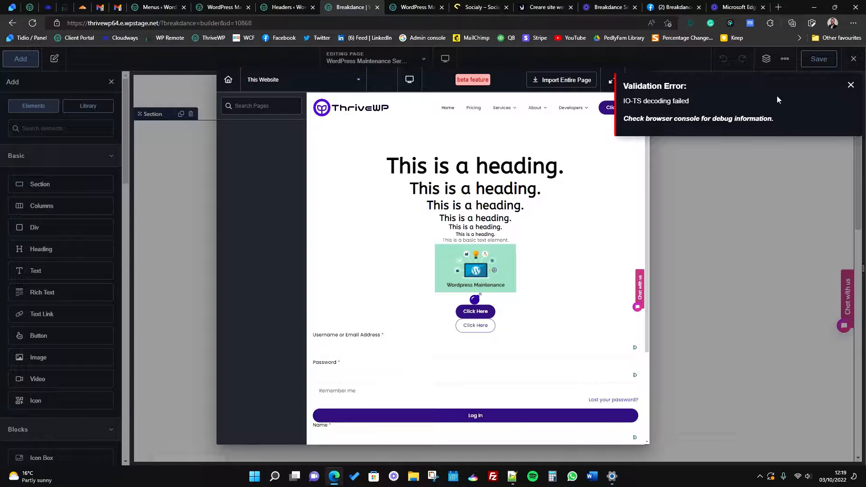
click(850, 86)
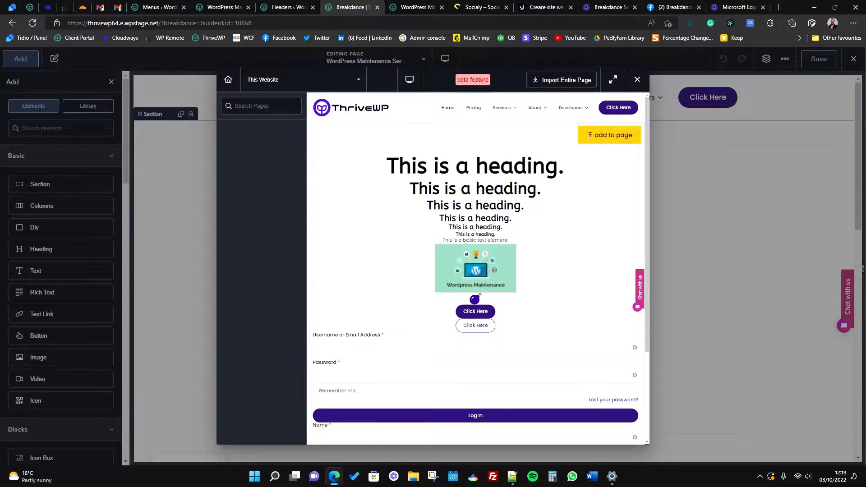
scroll(481, 277, down, 3)
scroll(514, 311, up, 3)
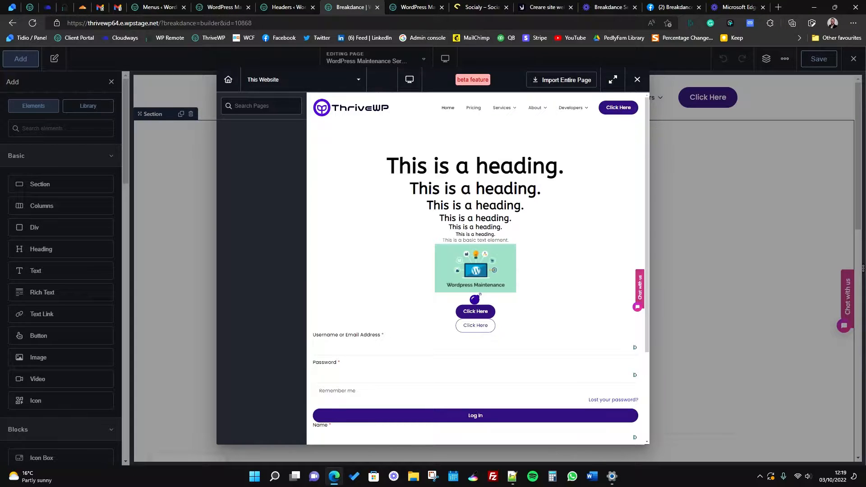
scroll(338, 234, down, 3)
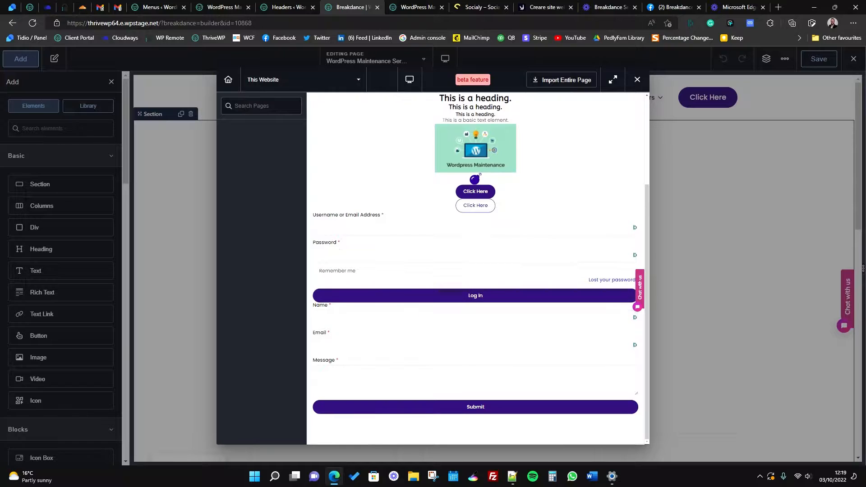
scroll(544, 152, up, 3)
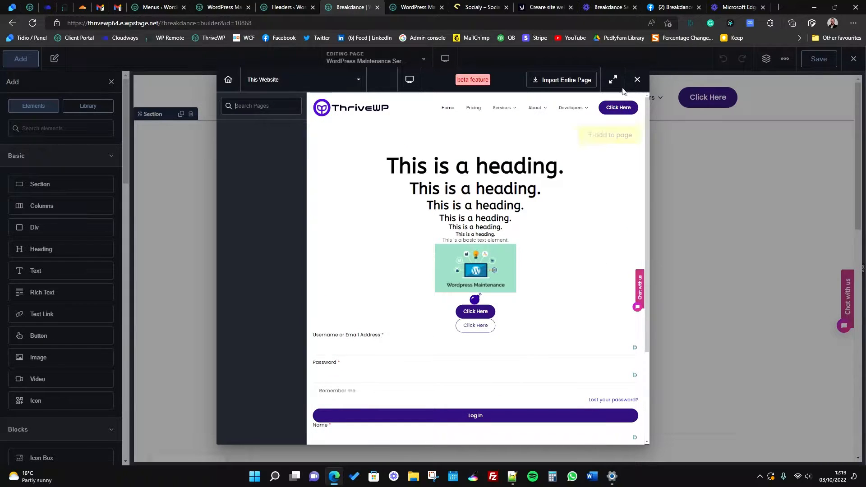
click(636, 80)
scroll(397, 249, down, 8)
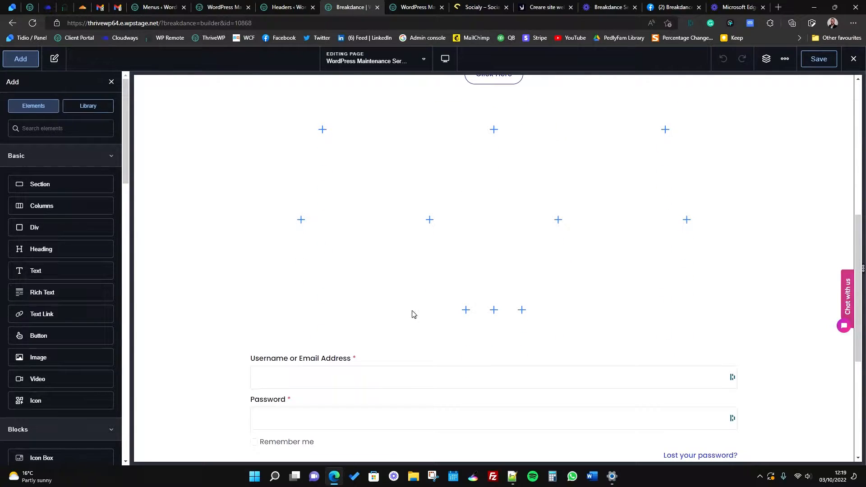
scroll(412, 314, down, 4)
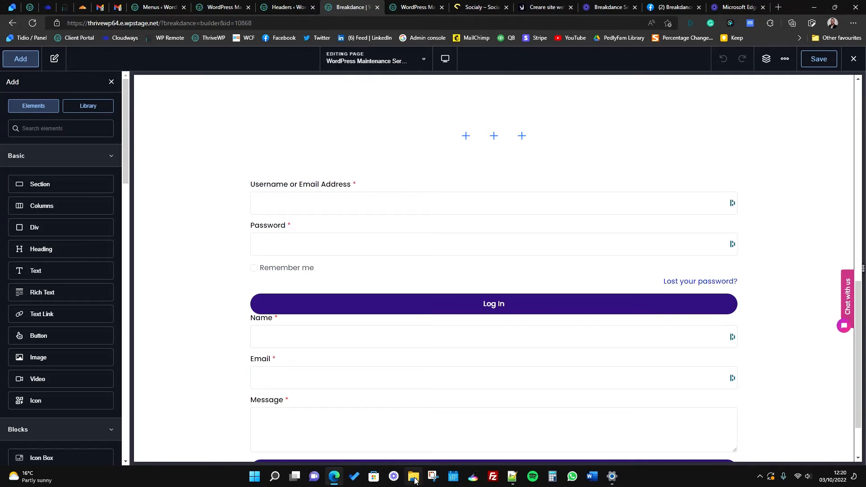
click(394, 476)
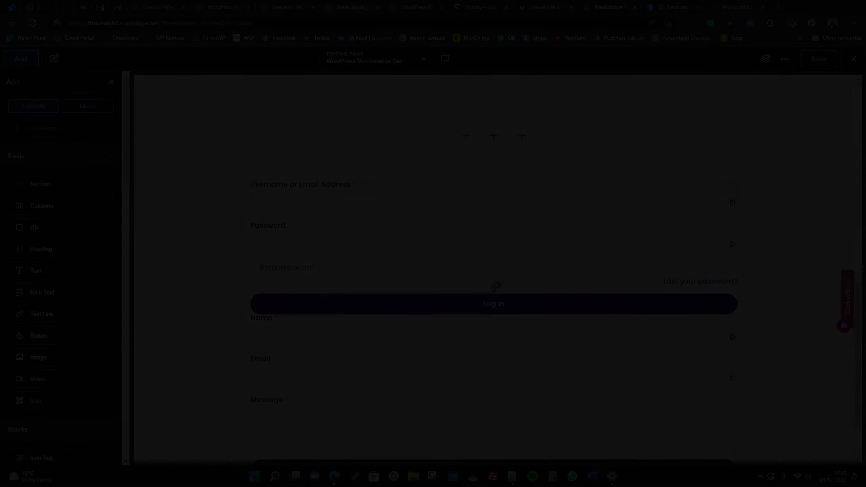